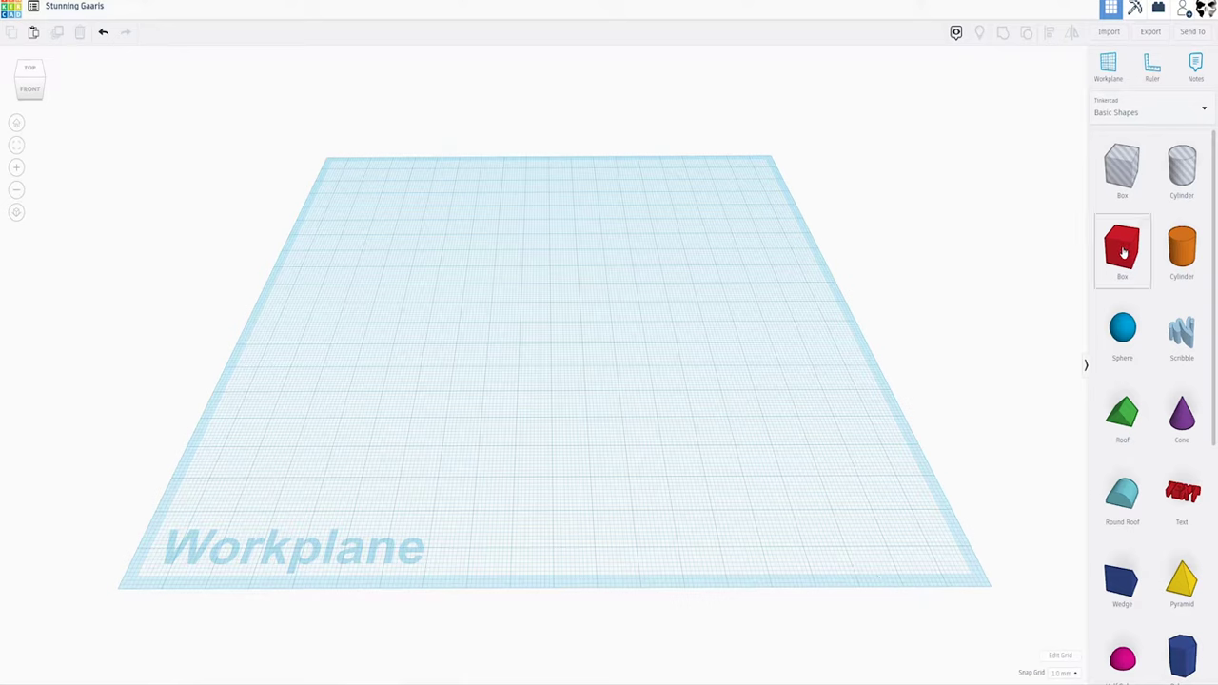
# Place a solid red box and a cylinder hole side by side near the front of the workplane, seen from above
pyautogui.moveTo(1123, 251); pyautogui.dragTo(418, 429)
pyautogui.moveTo(1182, 167); pyautogui.dragTo(509, 465)
pyautogui.moveTo(510, 466); pyautogui.dragTo(523, 576, button='right')
pyautogui.moveTo(600, 495); pyautogui.dragTo(701, 476, button='middle')
pyautogui.scroll(4, 695, 501)
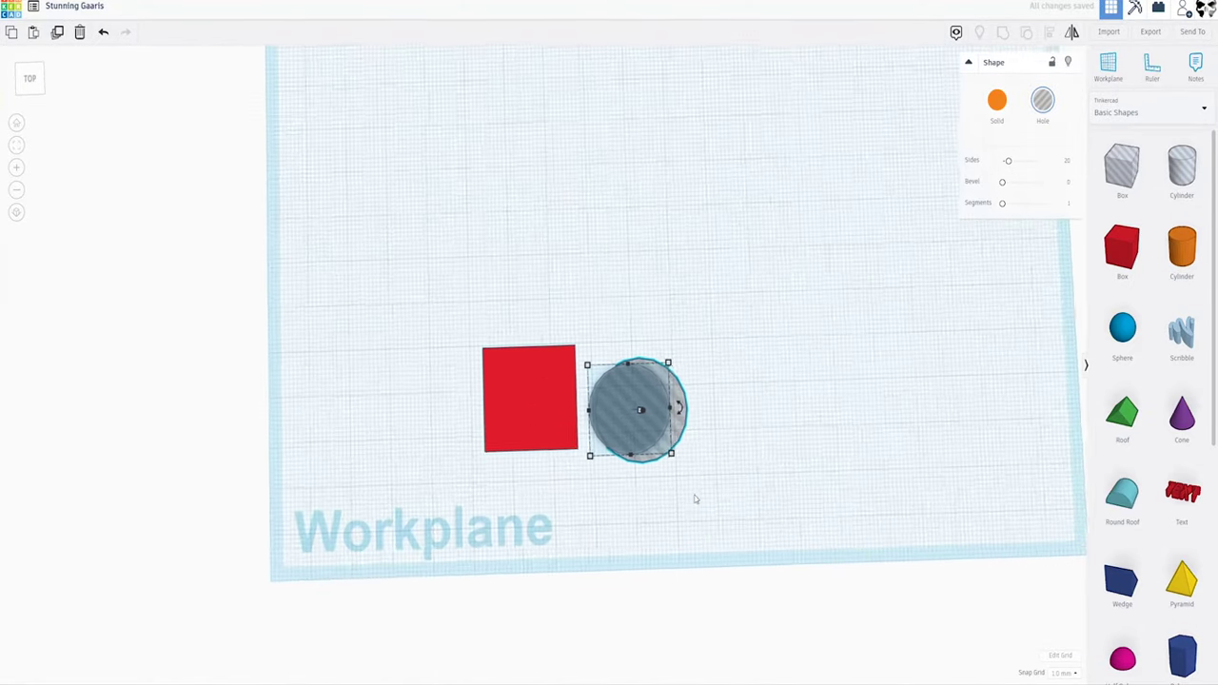
# Align the red box and the cylinder hole on their centres in both horizontal directions
pyautogui.moveTo(670, 473); pyautogui.dragTo(716, 461)
pyautogui.moveTo(826, 314); pyautogui.dragTo(460, 451)
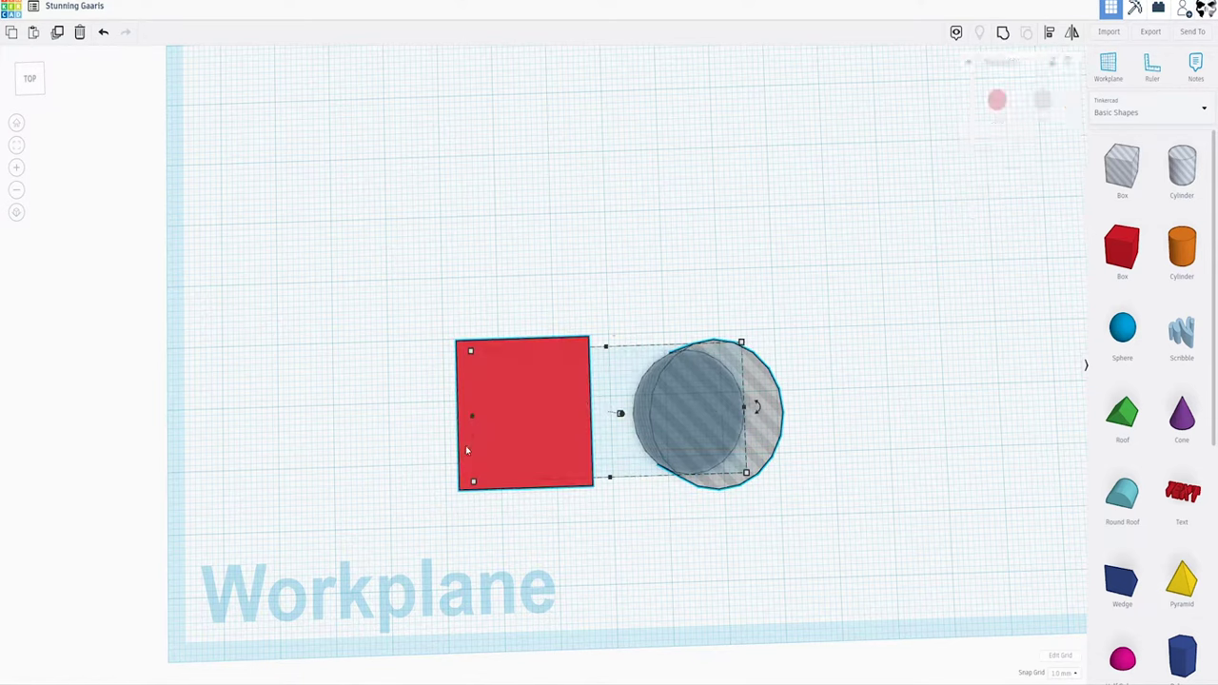
pyautogui.click(1049, 33)
pyautogui.click(609, 484)
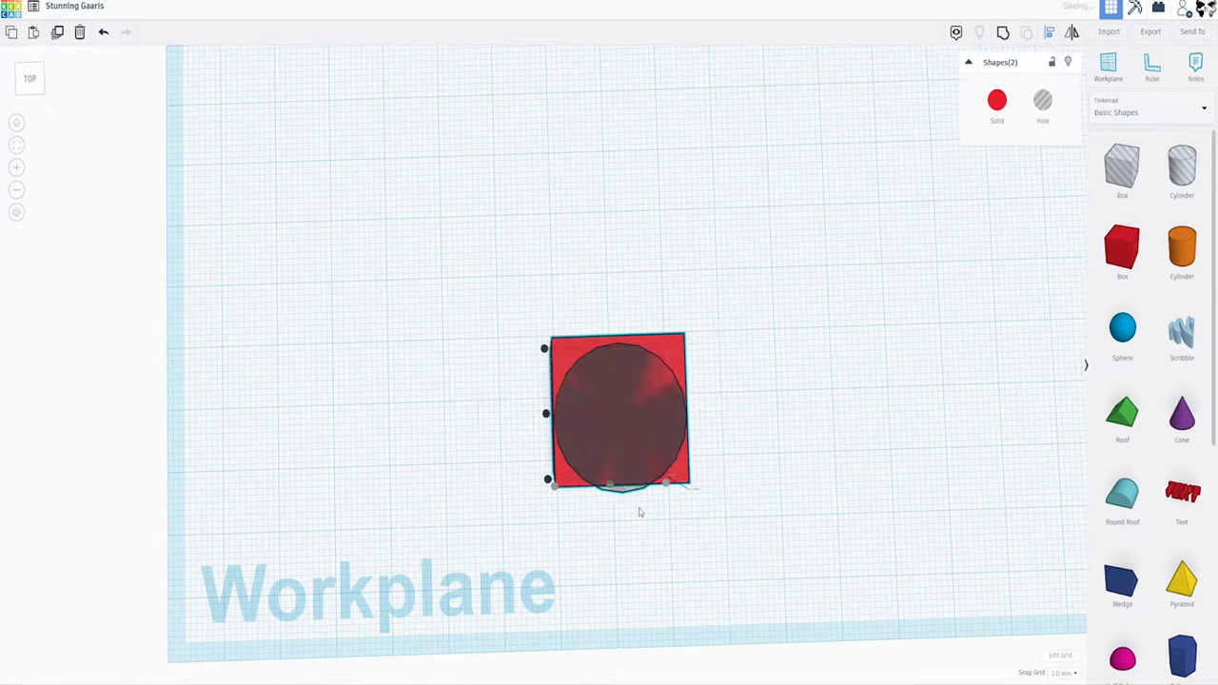
pyautogui.click(685, 541)
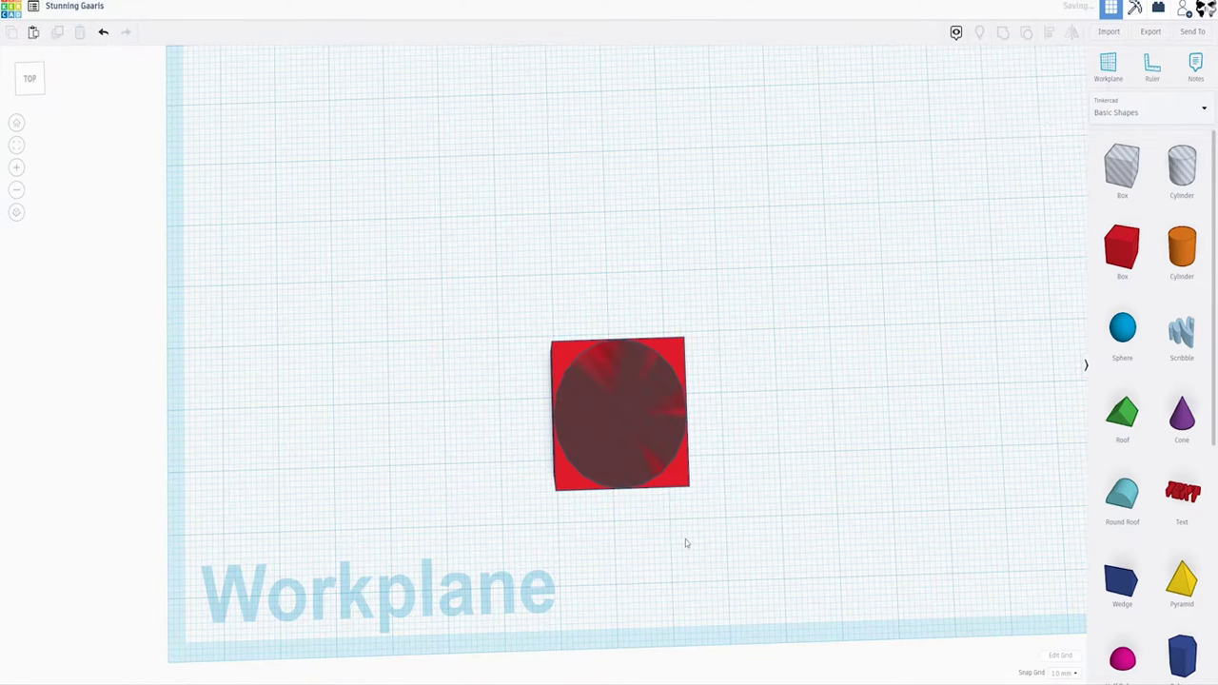
pyautogui.moveTo(685, 538); pyautogui.dragTo(688, 523, button='right')
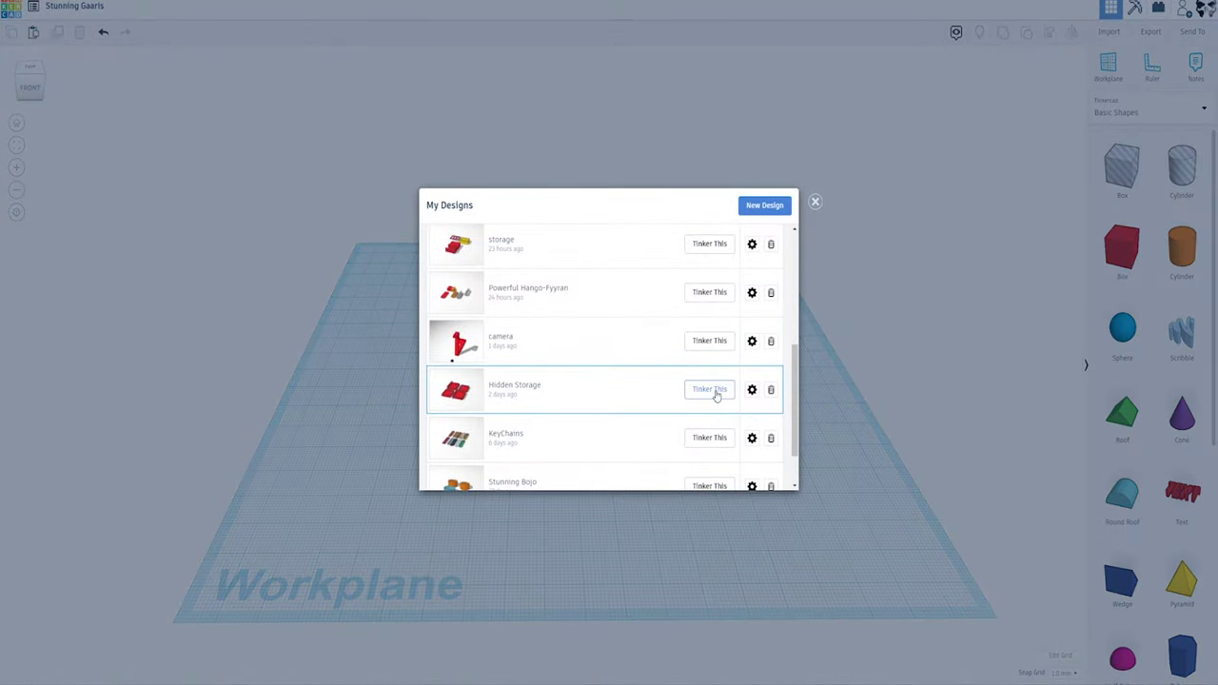
# Copy the white NZXT keychain from the KeyChains design and paste it into the Stunning Gaaris design
pyautogui.click(716, 395)
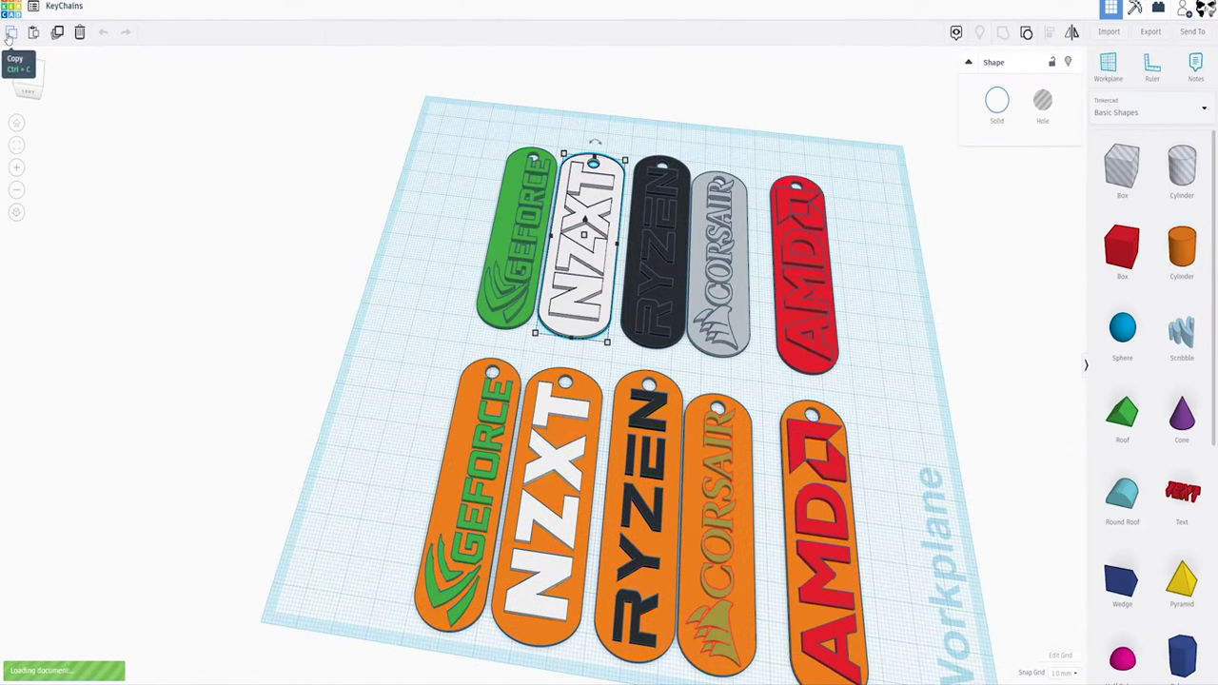
pyautogui.click(33, 8)
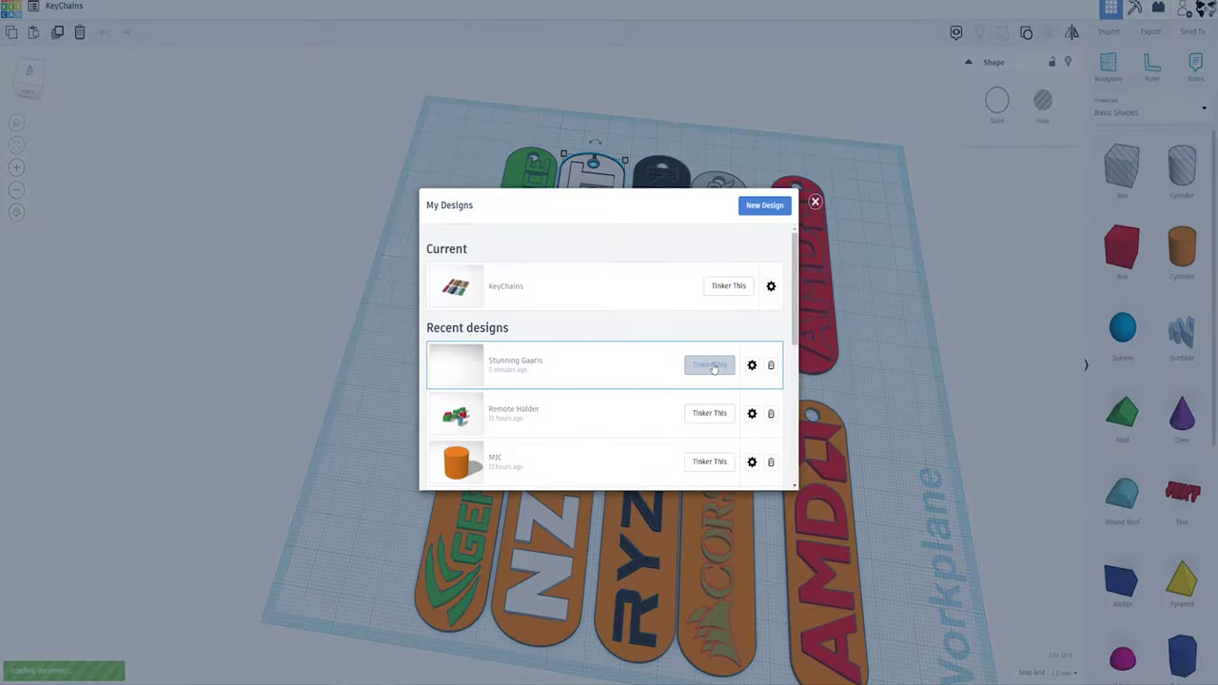
pyautogui.hotkey('ctrl', 'v')
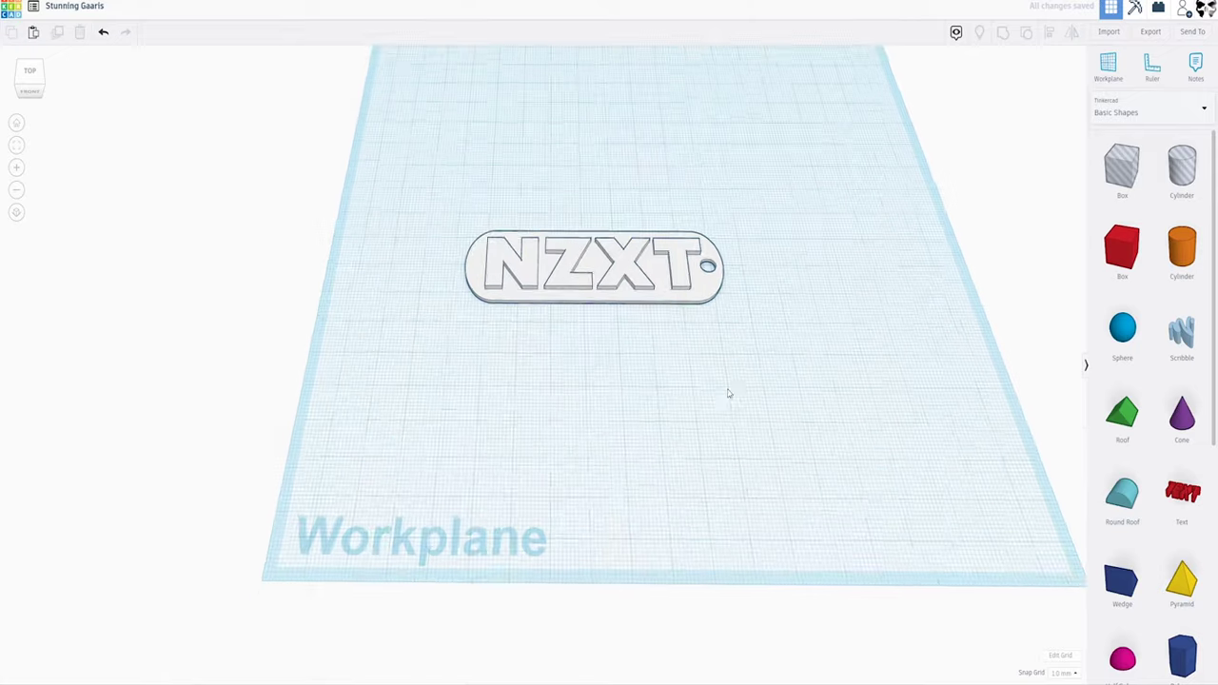
pyautogui.moveTo(729, 392); pyautogui.dragTo(734, 402, button='right')
pyautogui.scroll(-3, 733, 402)
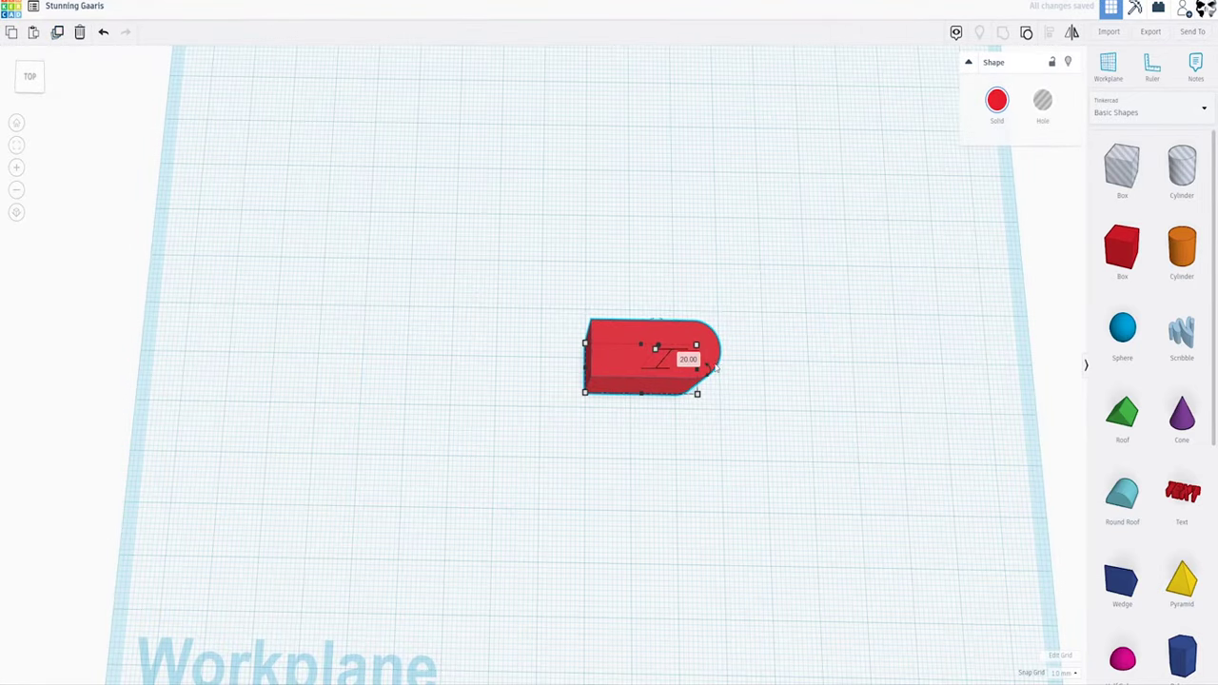
# Rotate a copy of the red rounded bar around its flat end, shift it into place, and duplicate that transformation once
pyautogui.moveTo(716, 367); pyautogui.dragTo(706, 331)
pyautogui.moveTo(619, 386); pyautogui.dragTo(621, 358)
pyautogui.click(57, 33)
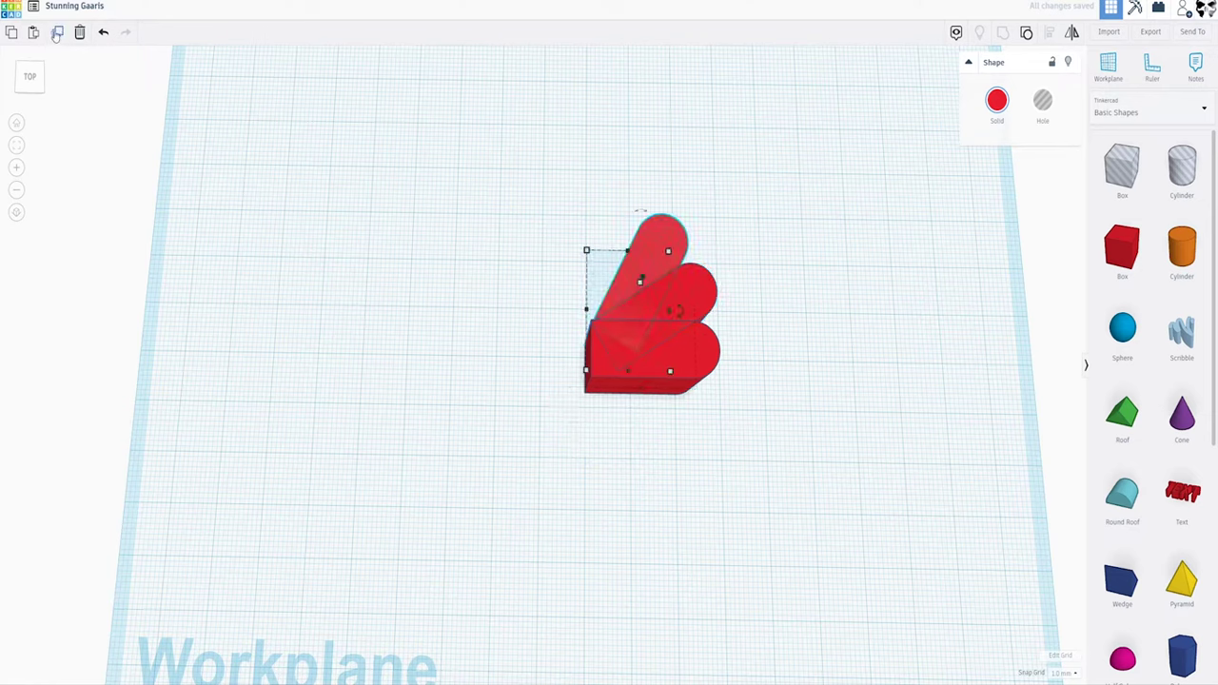
# Repeat the duplication with its rotation until twelve red bars form a full flower-shaped ring
pyautogui.click(57, 32)
pyautogui.click(57, 32)
pyautogui.click(58, 32)
pyautogui.click(57, 32)
pyautogui.click(57, 32)
pyautogui.click(57, 32)
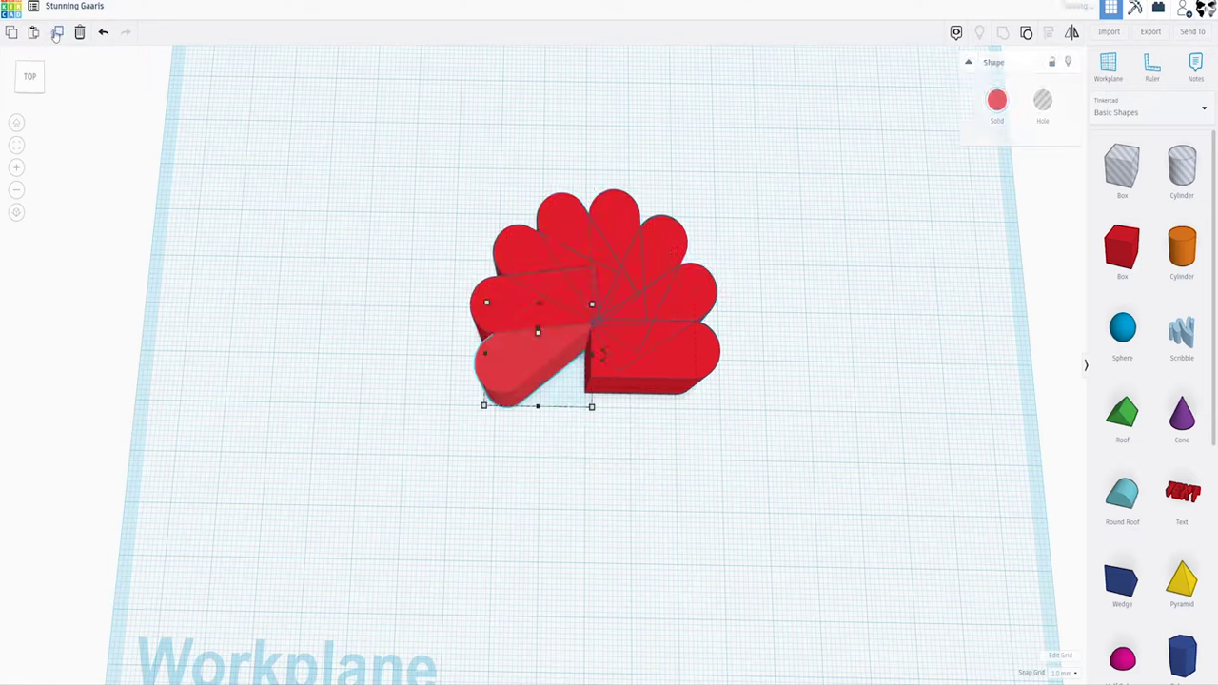
pyautogui.click(57, 33)
pyautogui.click(57, 32)
pyautogui.click(57, 32)
pyautogui.click(57, 32)
pyautogui.click(767, 476)
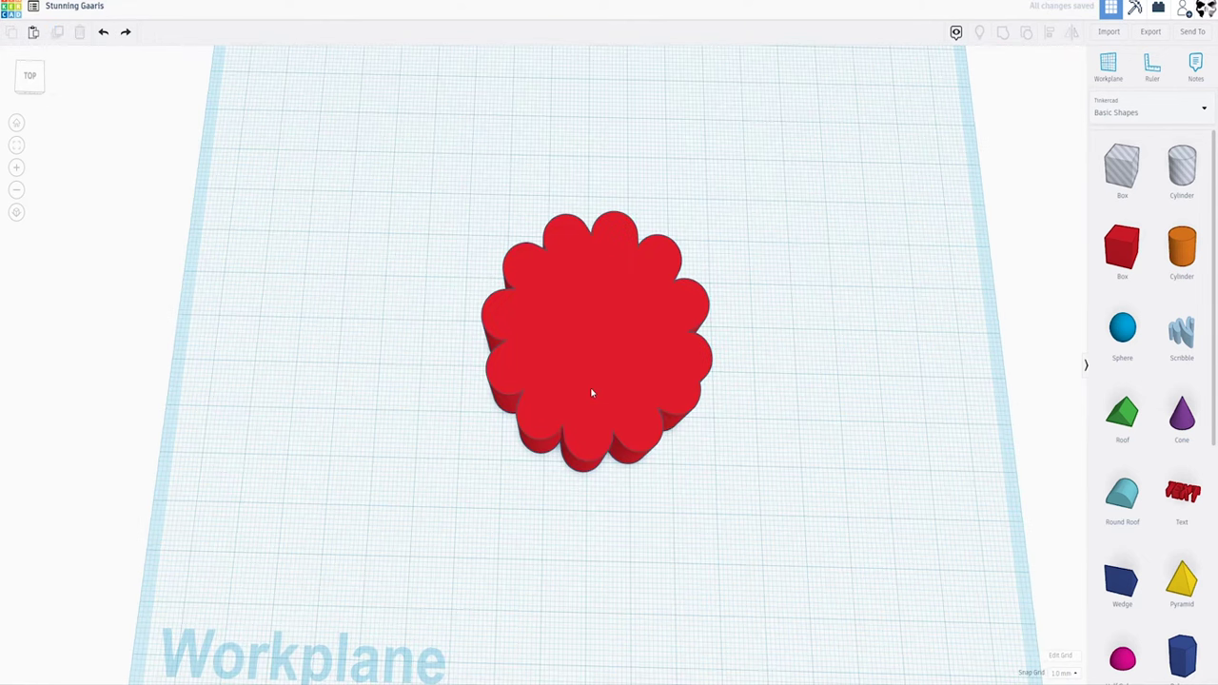
# Delete the red flower shape, and undo, redo and again undo the deletion
pyautogui.click(591, 392)
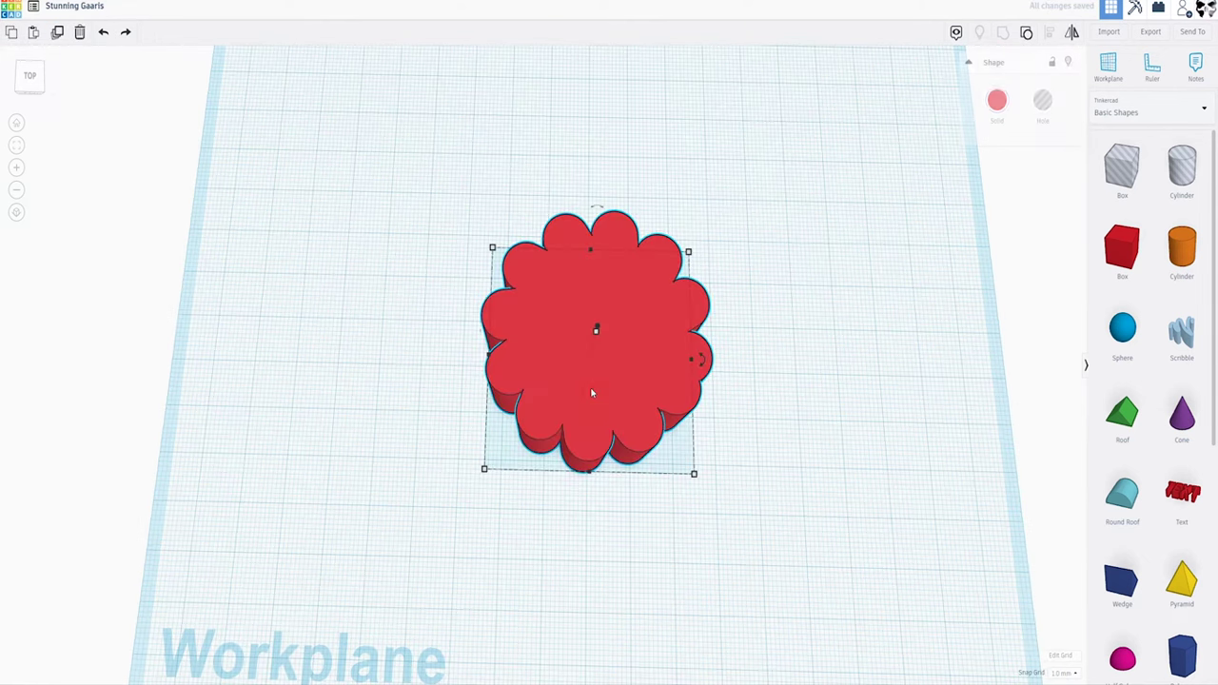
pyautogui.click(81, 33)
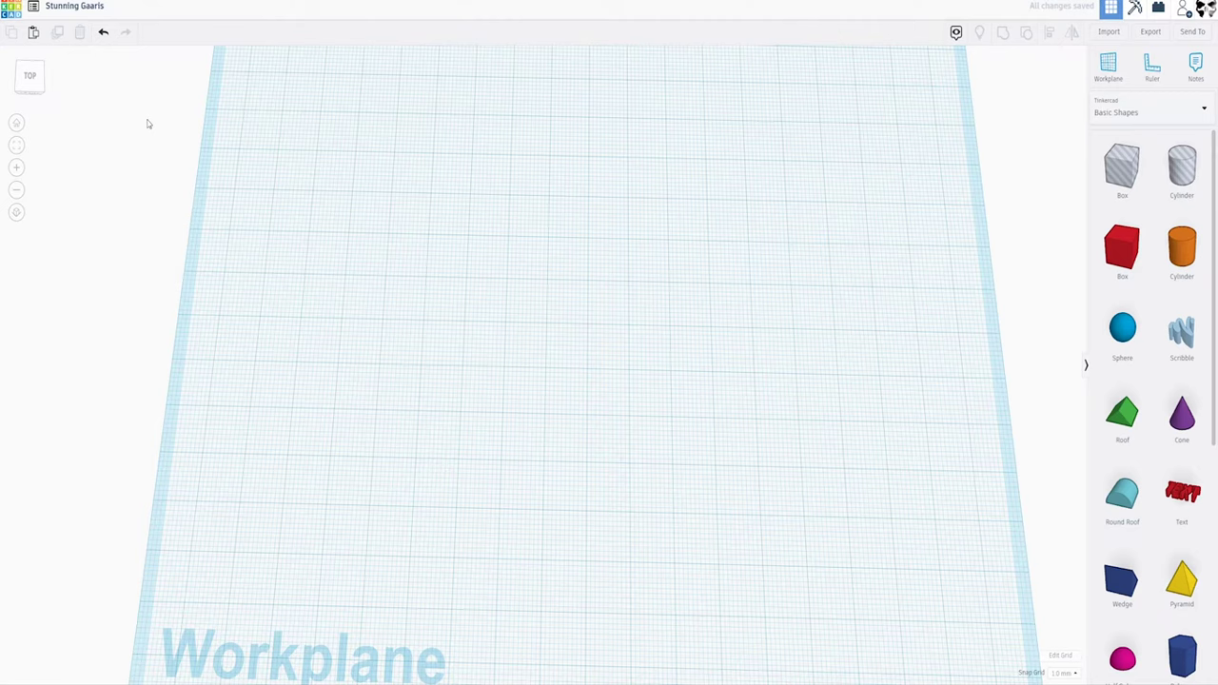
pyautogui.click(103, 32)
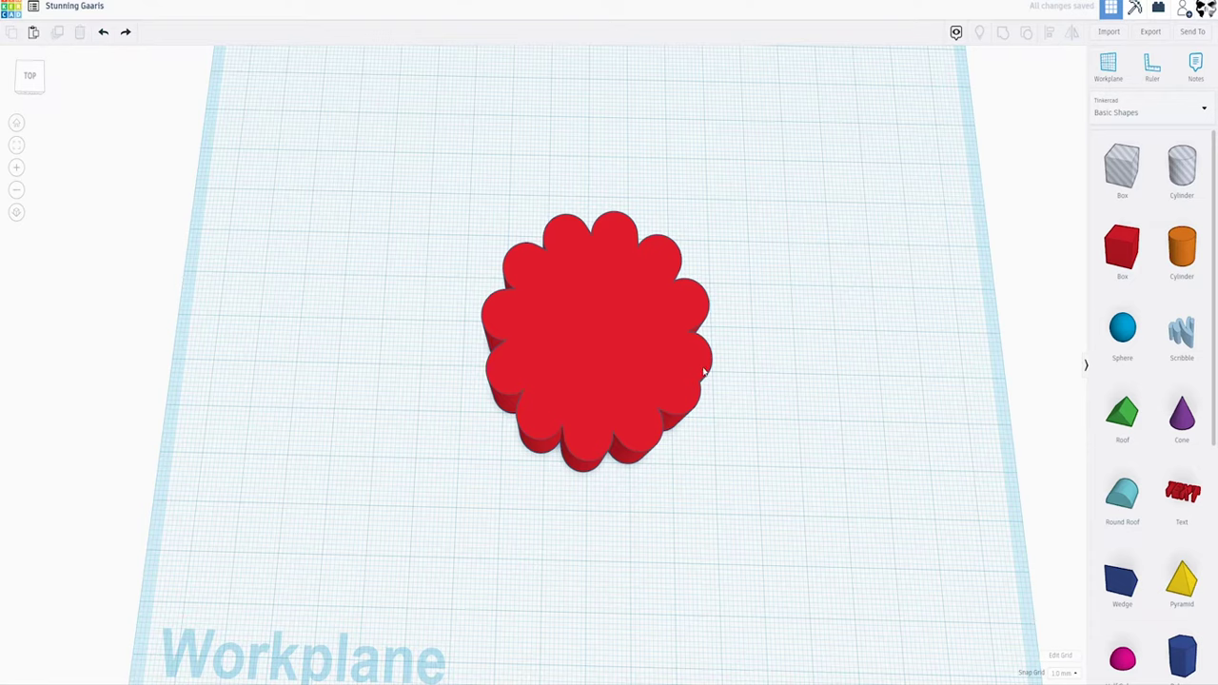
pyautogui.click(124, 32)
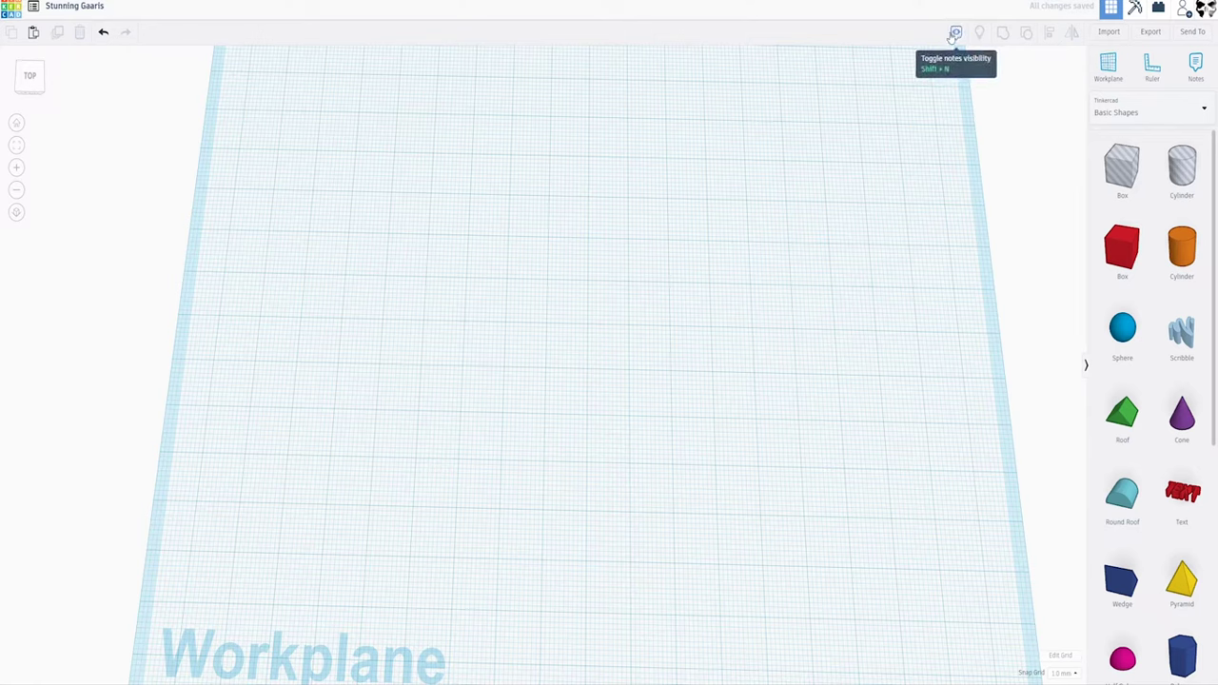
pyautogui.click(104, 33)
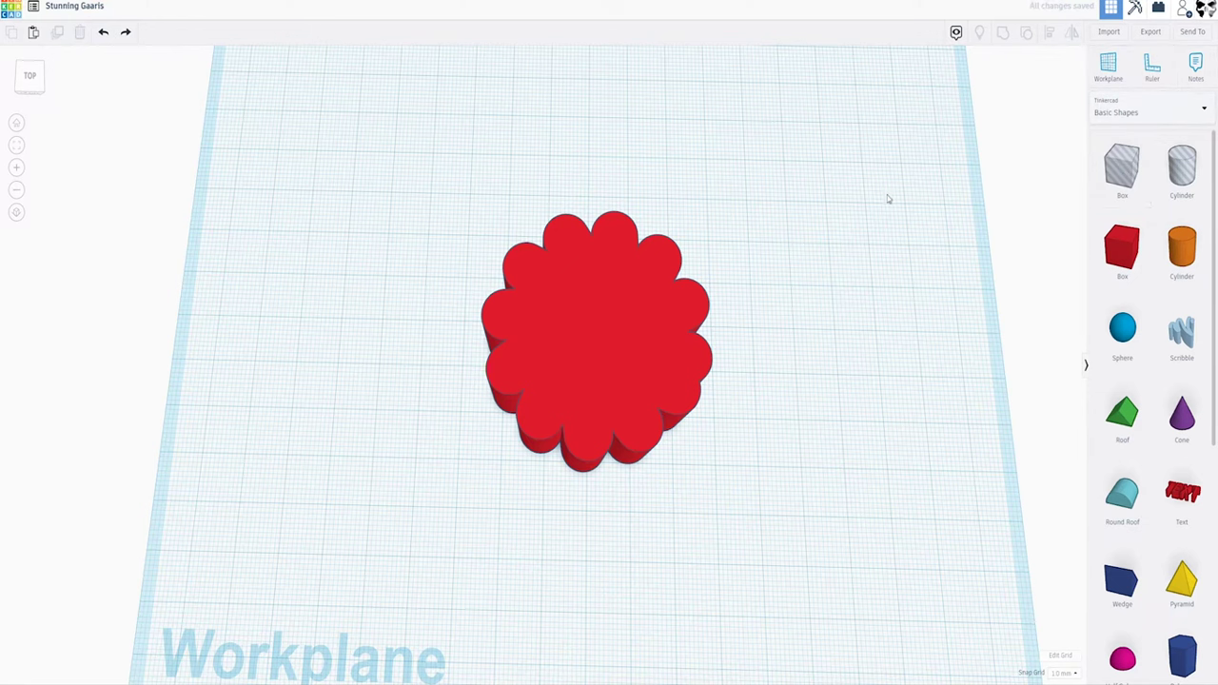
# Attach a note reading "THIS LOOKS LIKE CRAP" to the upper surface of the red flower shape
pyautogui.moveTo(888, 199); pyautogui.dragTo(899, 191, button='right')
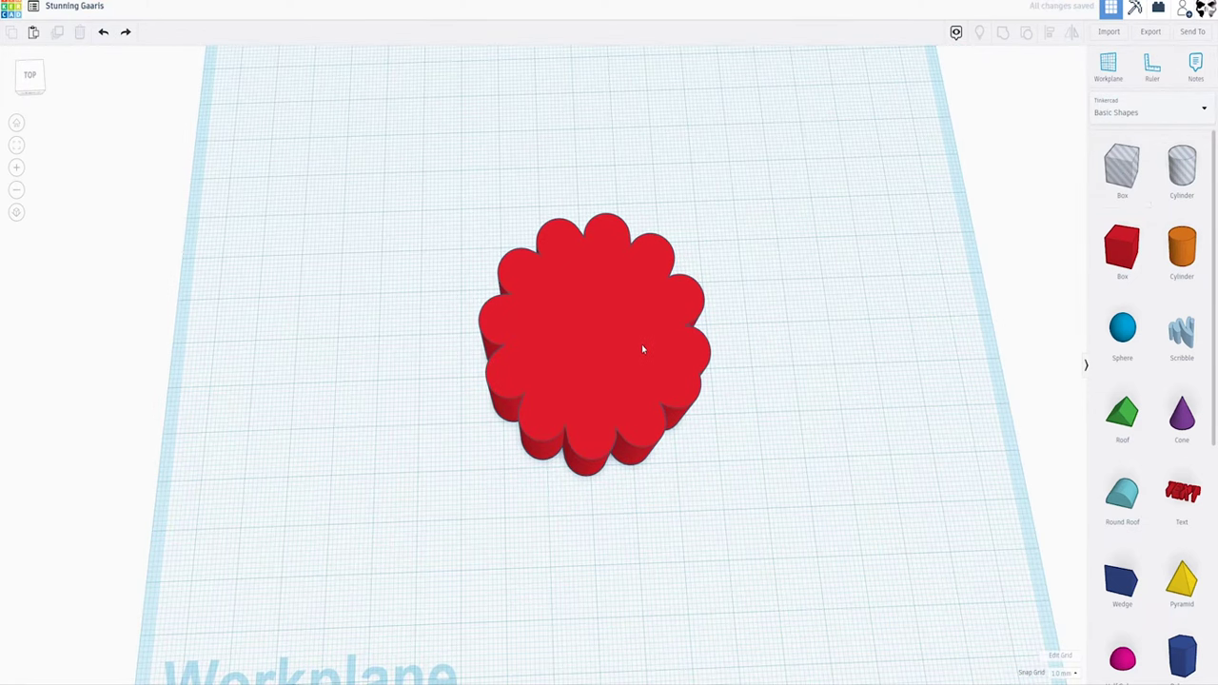
pyautogui.click(663, 364)
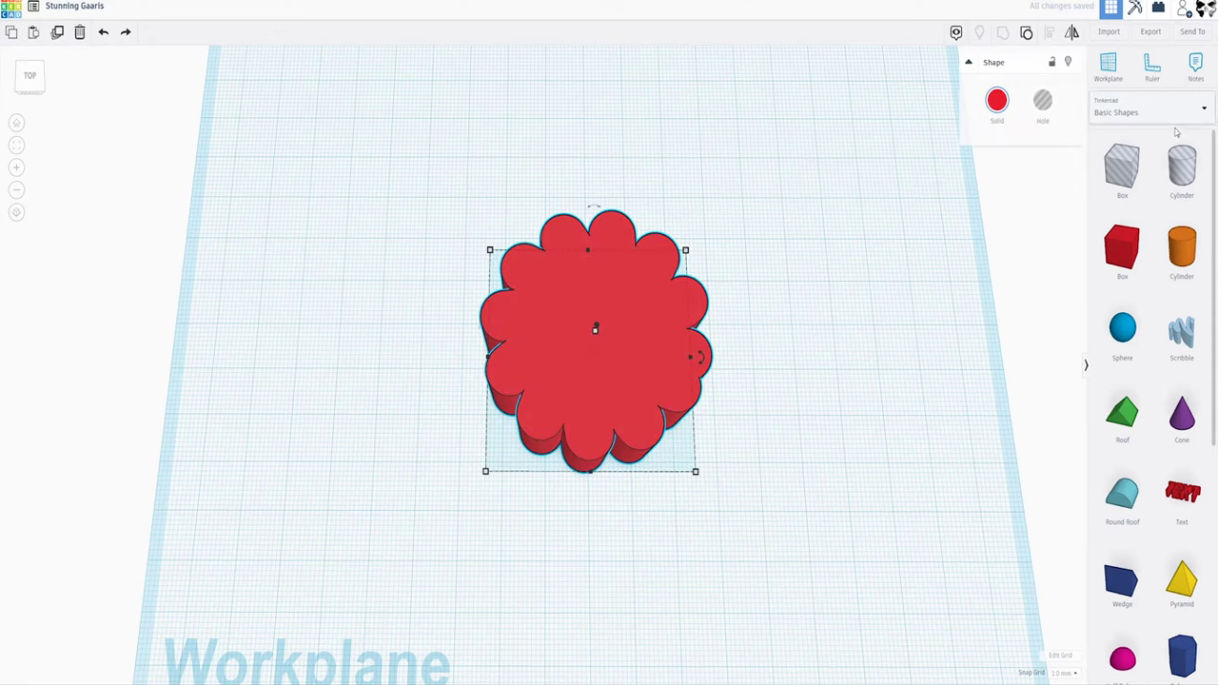
pyautogui.click(1194, 65)
pyautogui.click(678, 369)
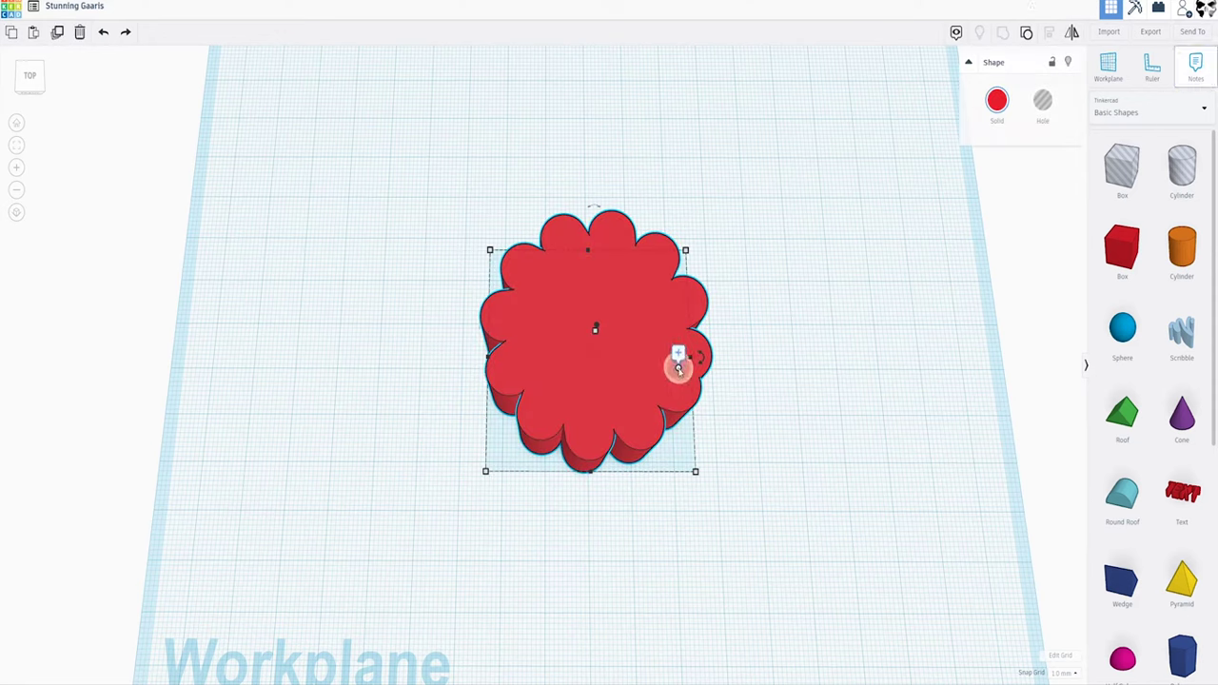
pyautogui.click(676, 332)
pyautogui.write('THIS LOOKS LIKE CRAP')
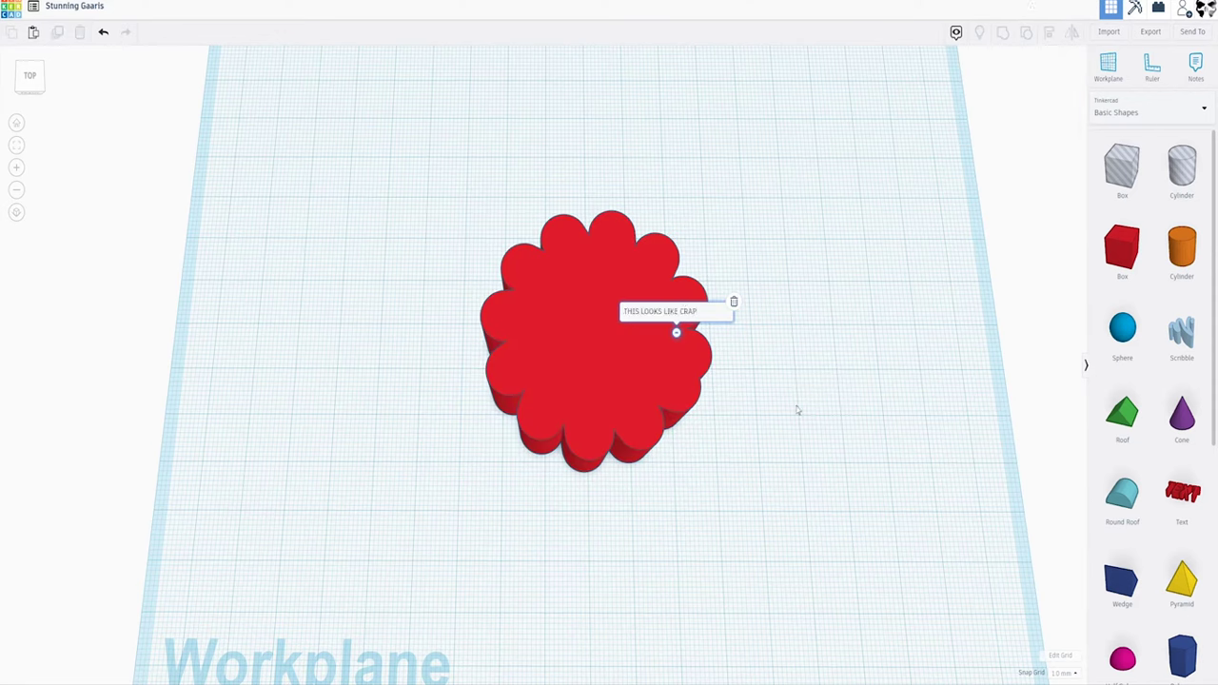
# Toggle the visibility of notes off and on again, and delete the note from the flower shape
pyautogui.click(956, 33)
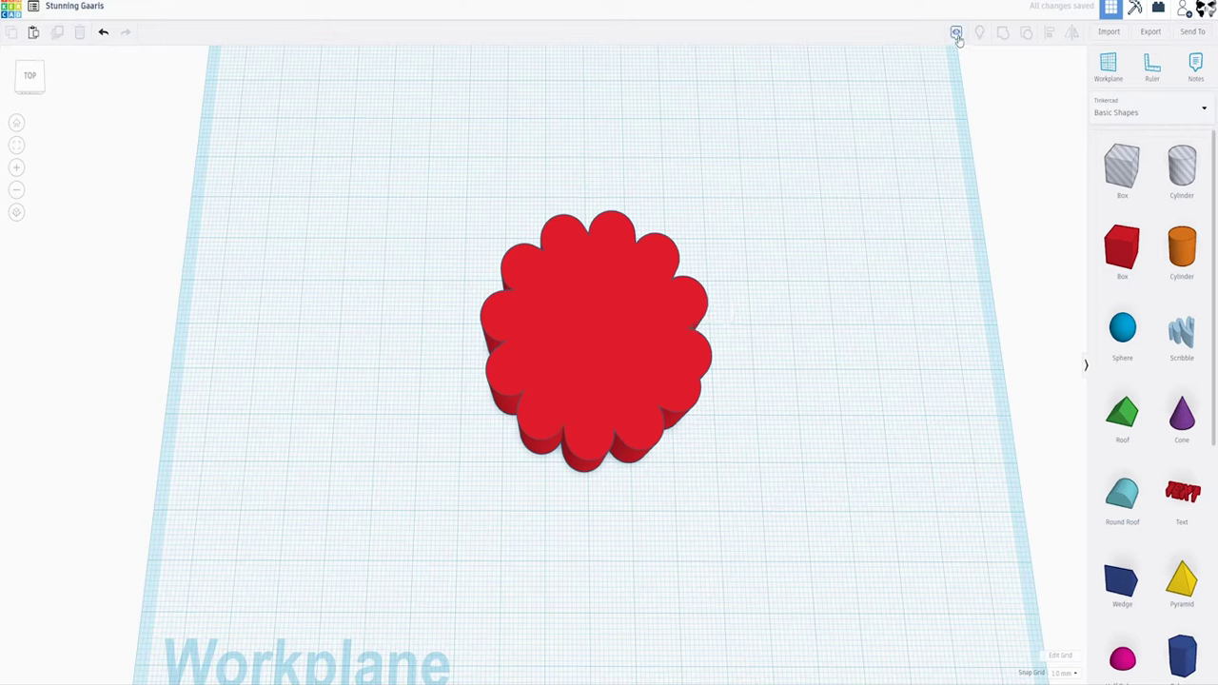
pyautogui.click(957, 34)
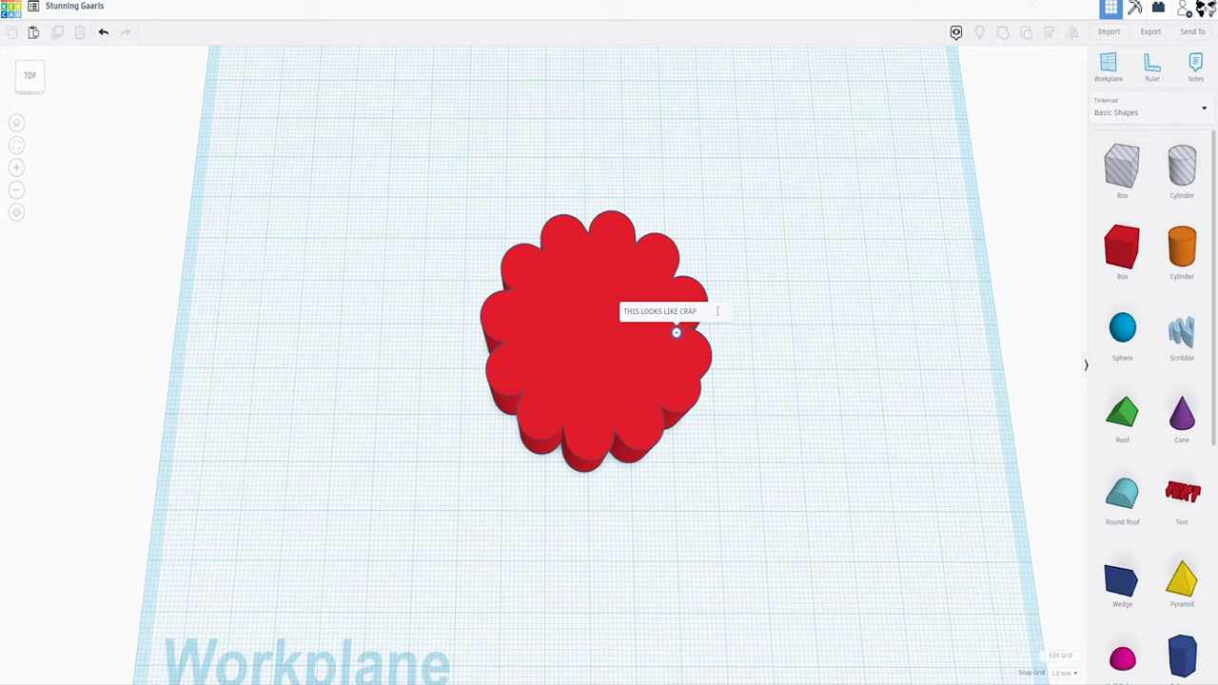
pyautogui.moveTo(731, 308)
pyautogui.click(733, 304)
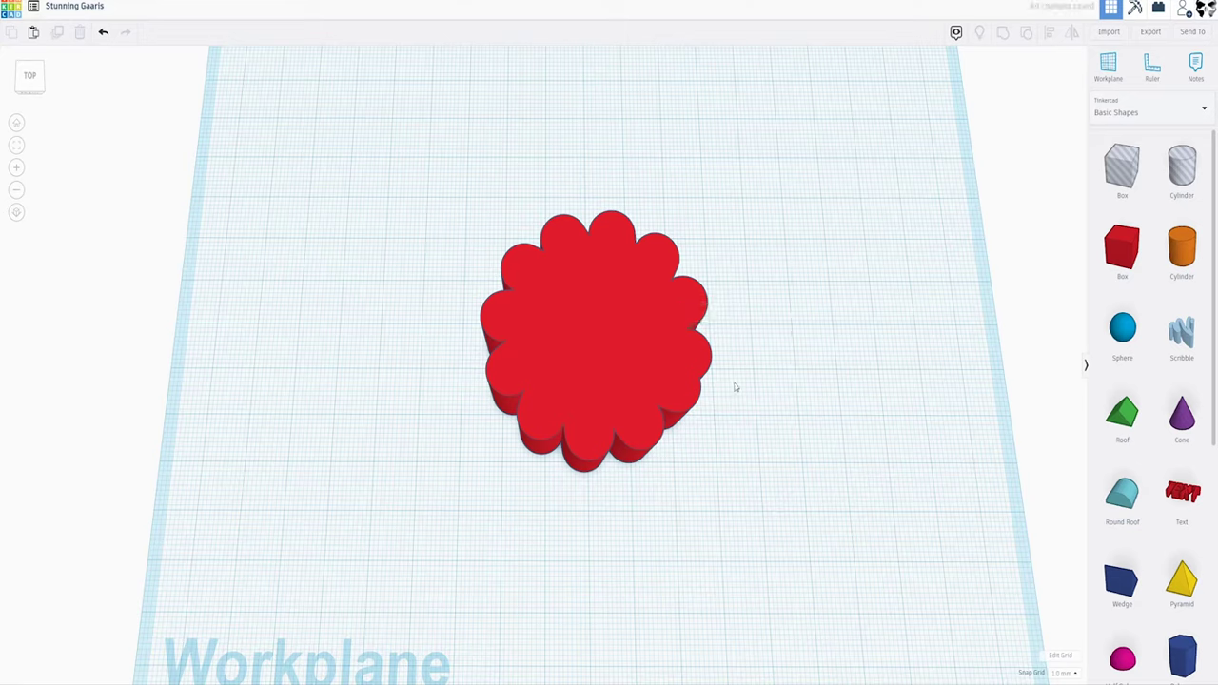
# Hide the red flower shape and show all hidden shapes again
pyautogui.click(654, 378)
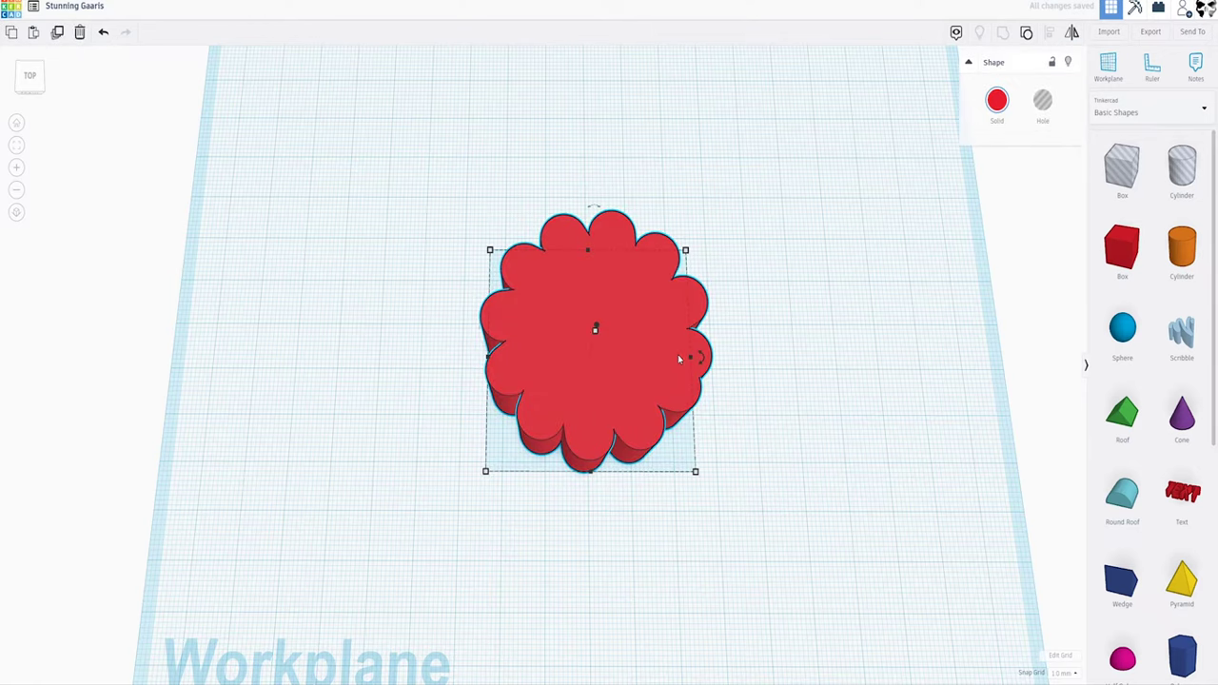
pyautogui.click(1070, 62)
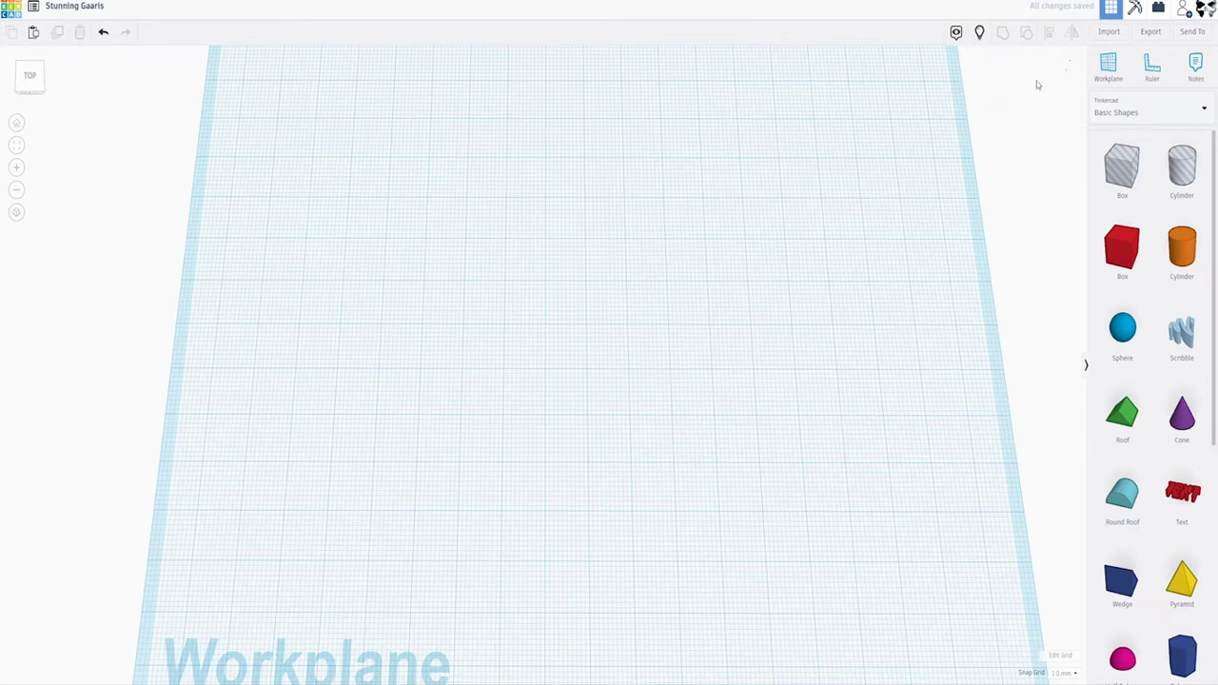
pyautogui.click(980, 35)
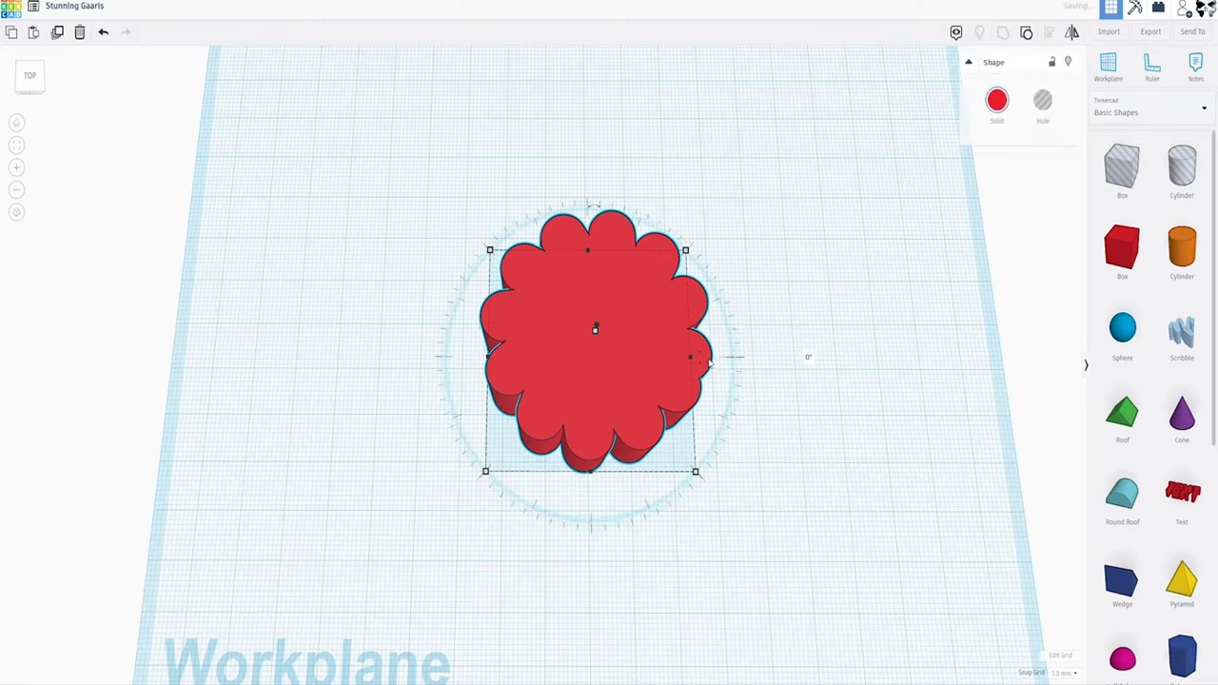
# Ungroup the red flower and pull four of its lower bars outward, away from the others
pyautogui.click(1023, 40)
pyautogui.click(766, 413)
pyautogui.moveTo(670, 390); pyautogui.dragTo(794, 393)
pyautogui.moveTo(631, 434); pyautogui.dragTo(663, 485)
pyautogui.moveTo(586, 436); pyautogui.dragTo(550, 489)
pyautogui.moveTo(518, 377); pyautogui.dragTo(459, 387)
pyautogui.scroll(-5, 609, 533)
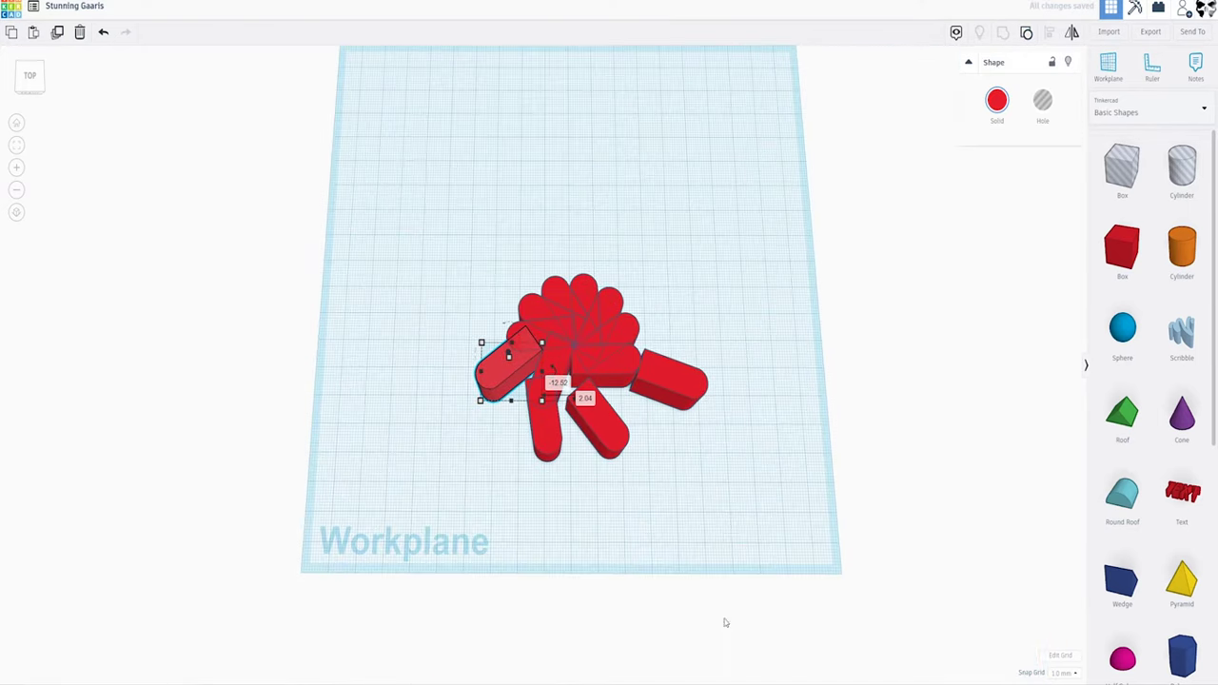
pyautogui.click(609, 555)
pyautogui.scroll(5, 610, 555)
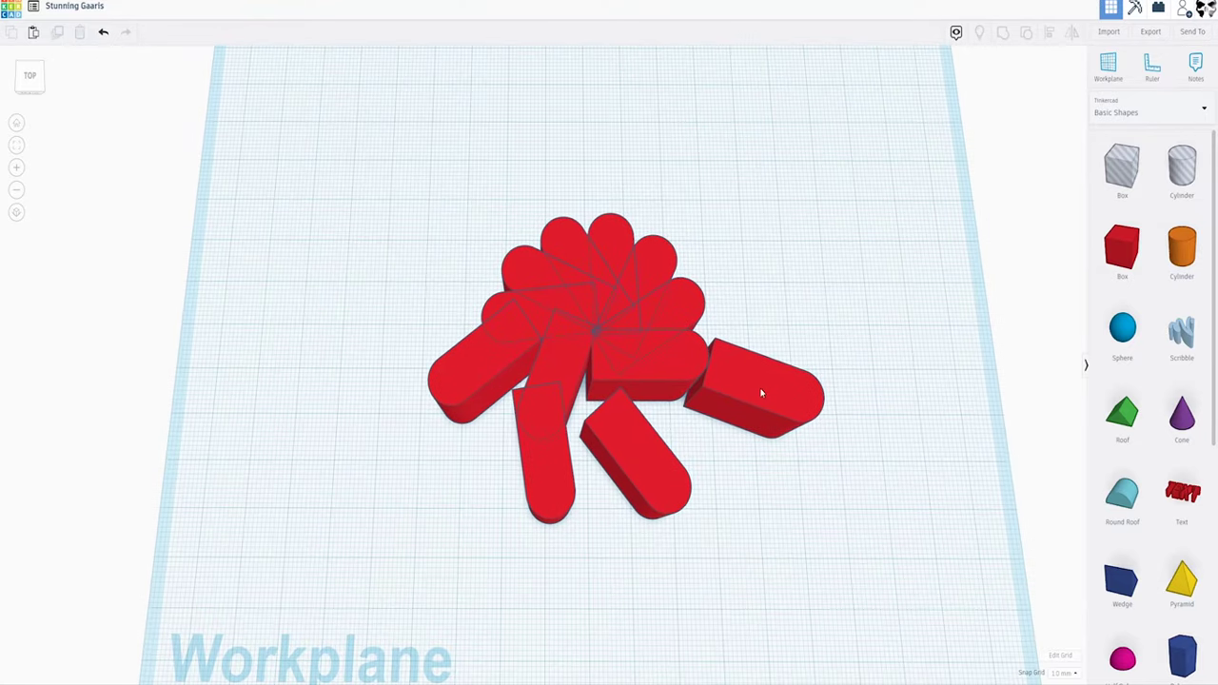
# Select all twelve red bars and align them on their centres along the workplane's width
pyautogui.moveTo(750, 524); pyautogui.dragTo(474, 291)
pyautogui.click(1051, 33)
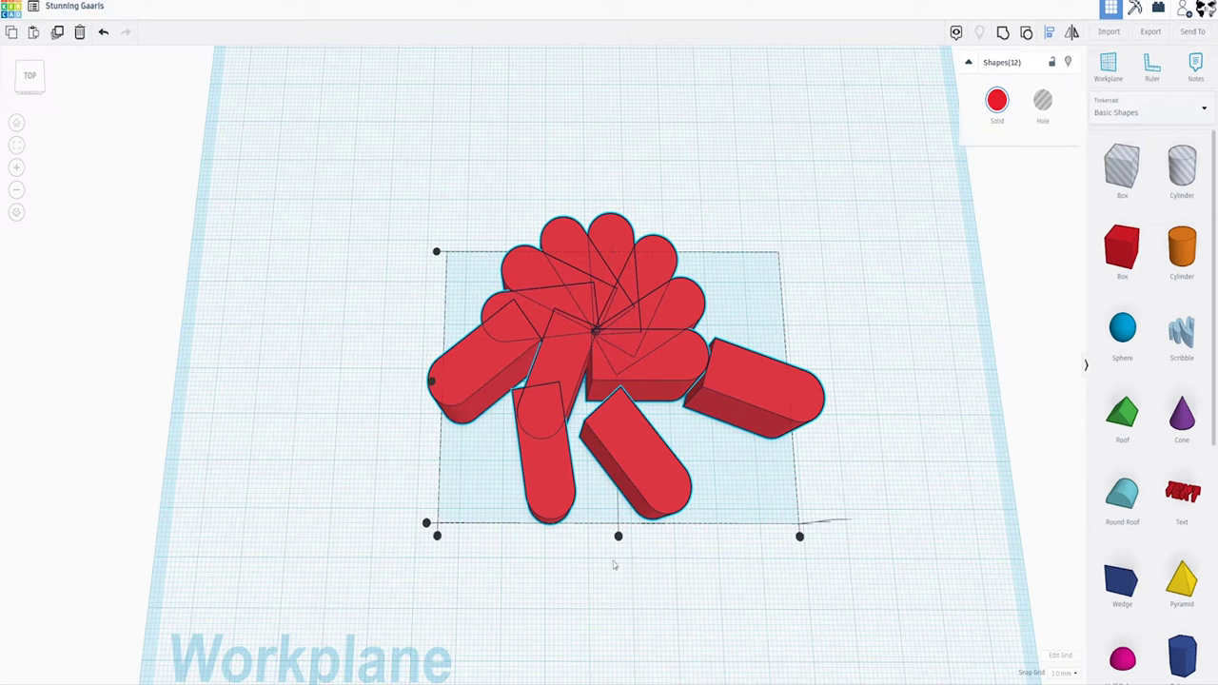
pyautogui.click(618, 537)
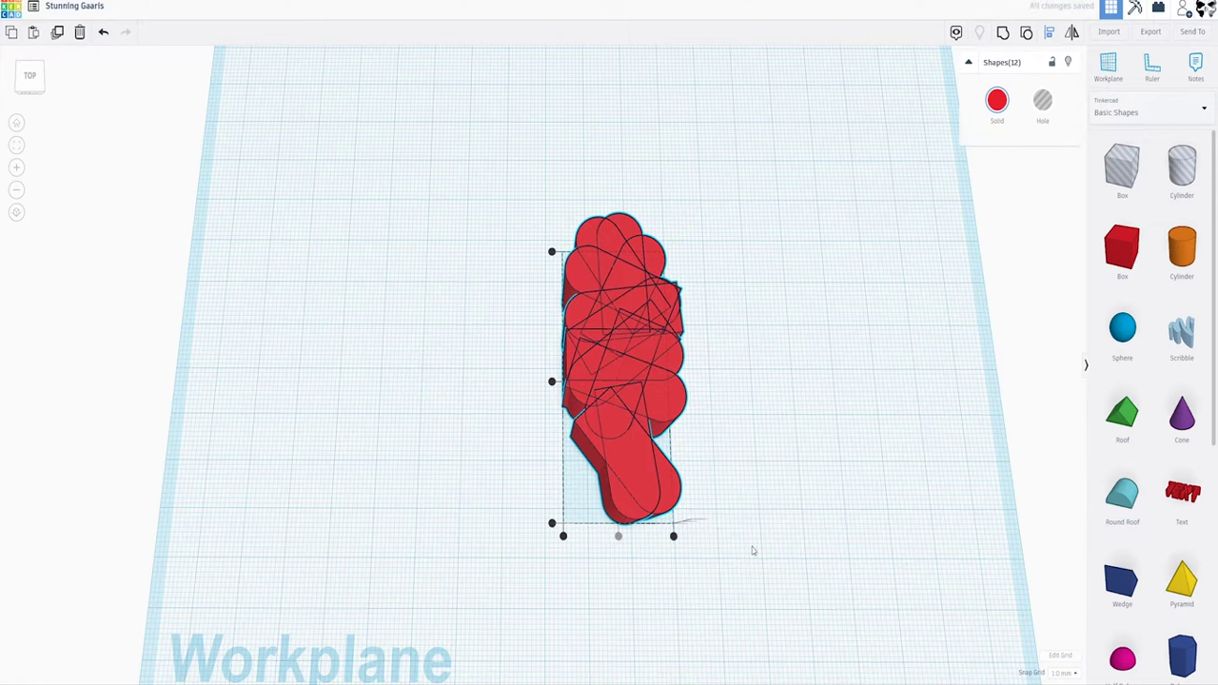
# Group the aligned bars into one shape and mirror it along both the width and the depth of the workplane
pyautogui.hotkey('ctrl', 'g')
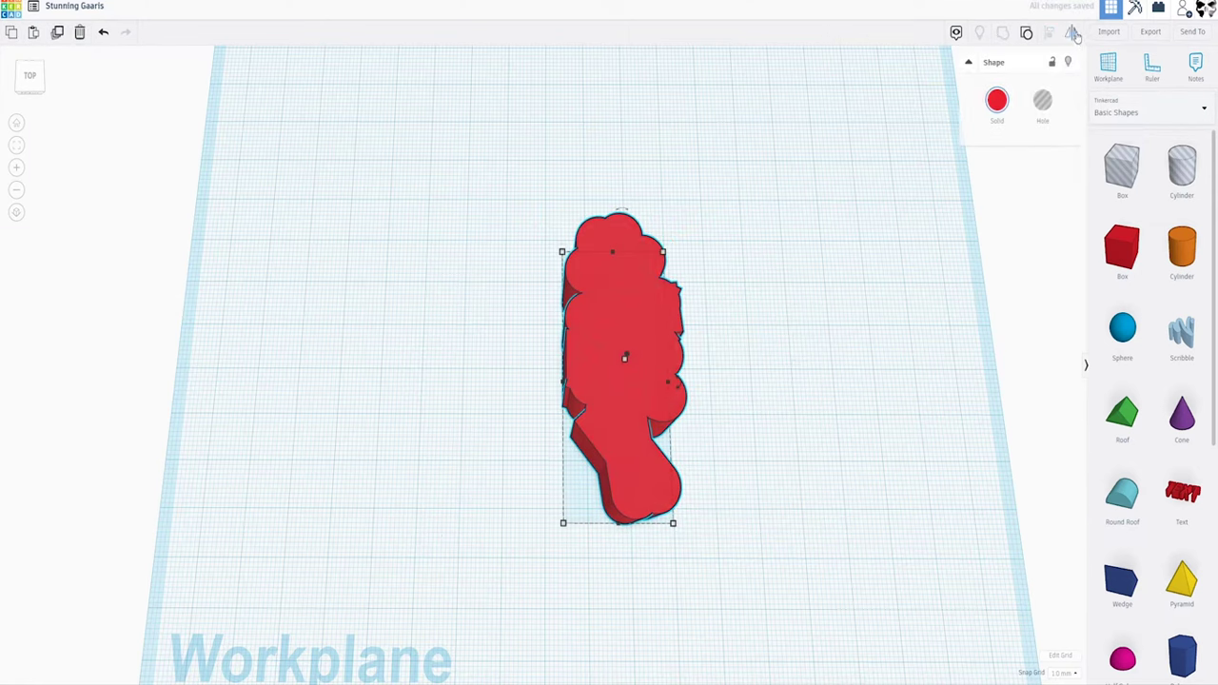
pyautogui.click(1072, 33)
pyautogui.click(618, 536)
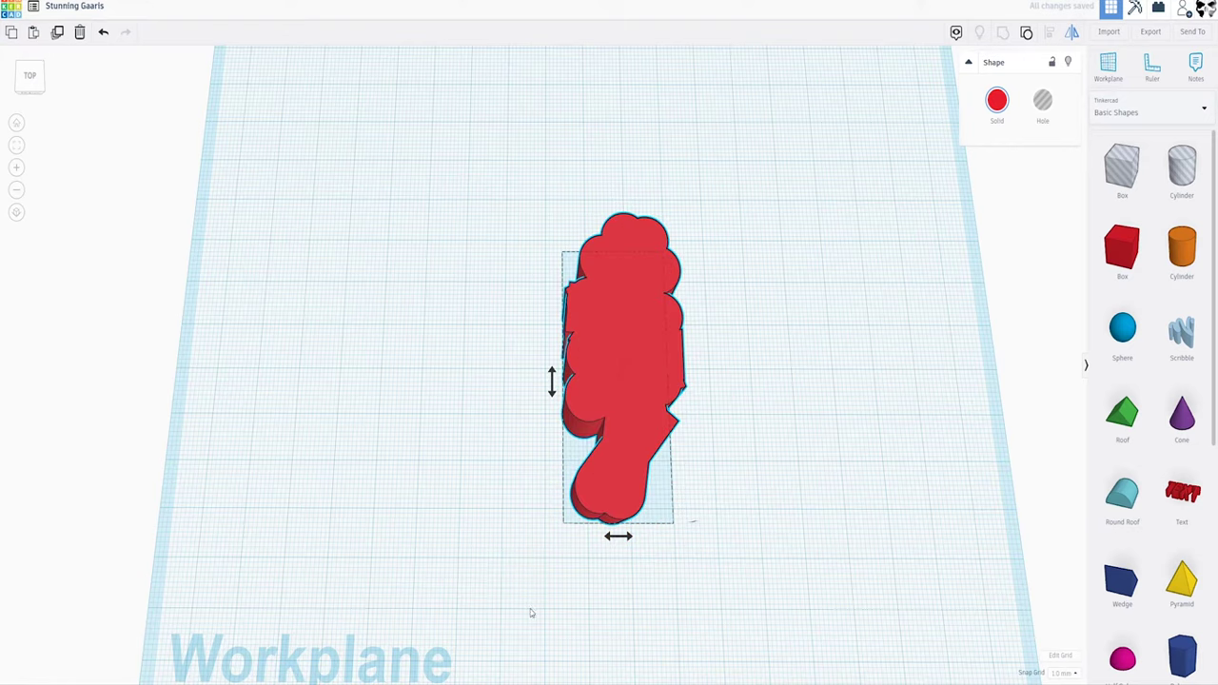
pyautogui.click(552, 382)
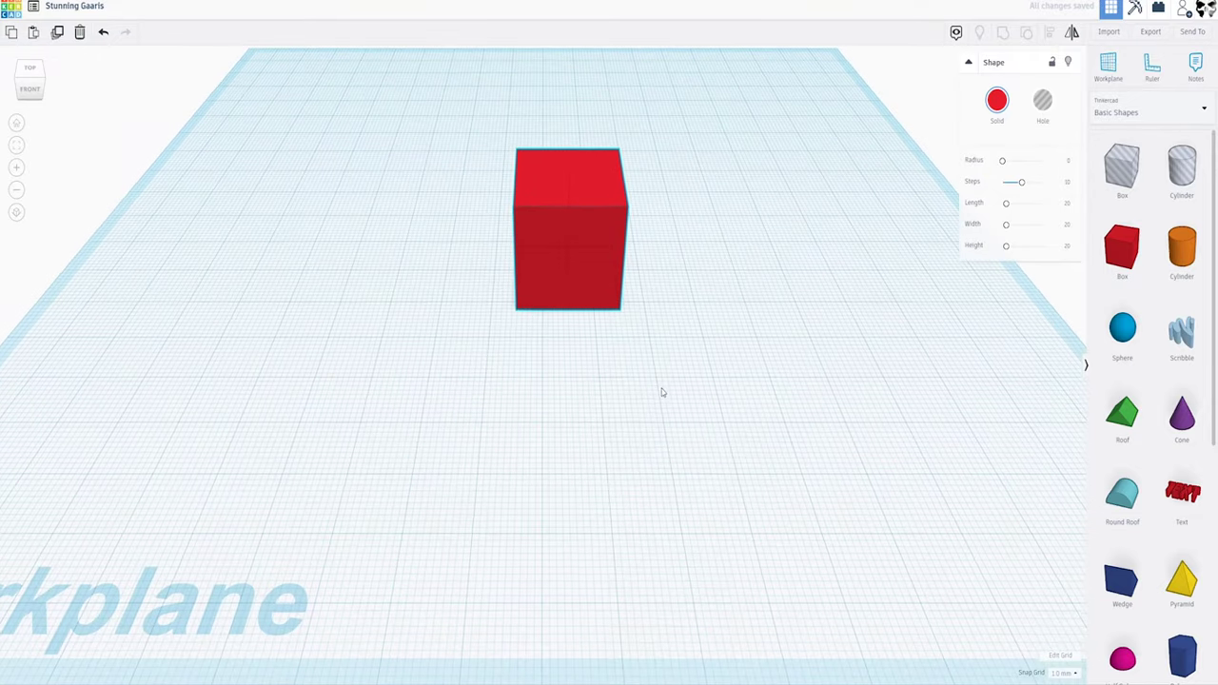
# Place a Text shape in front of the red box and rotate it -90° so that it stands upright
pyautogui.hotkey('ctrl', 'a')
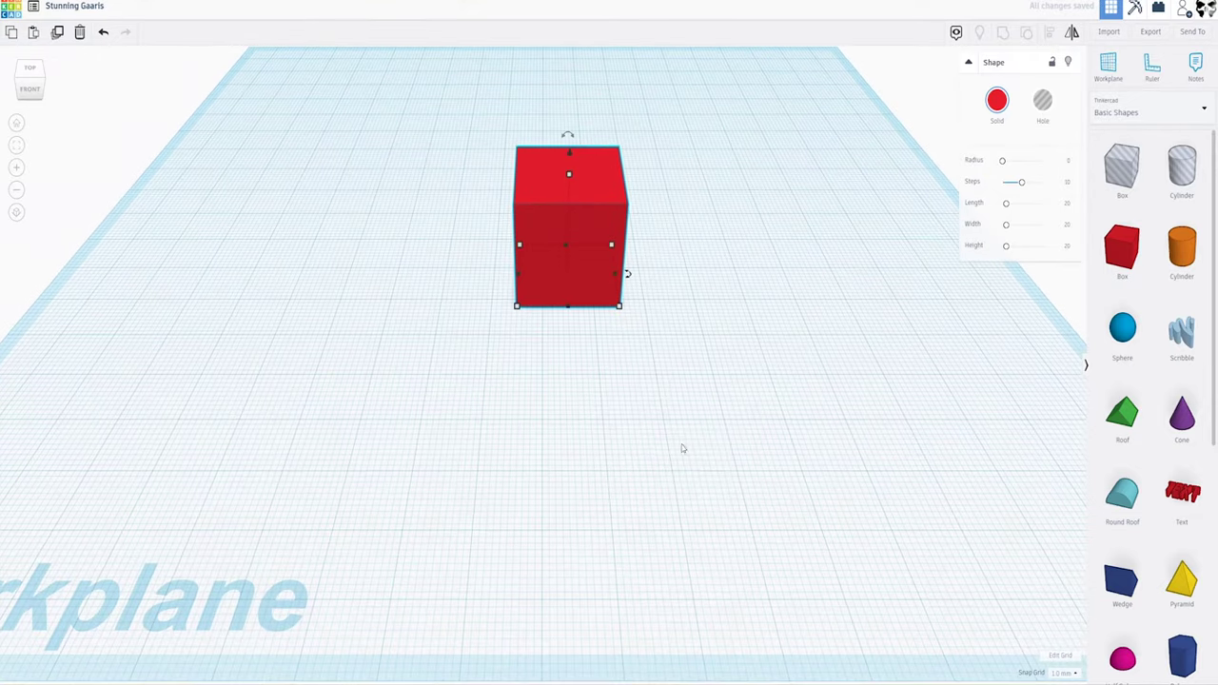
pyautogui.click(685, 498)
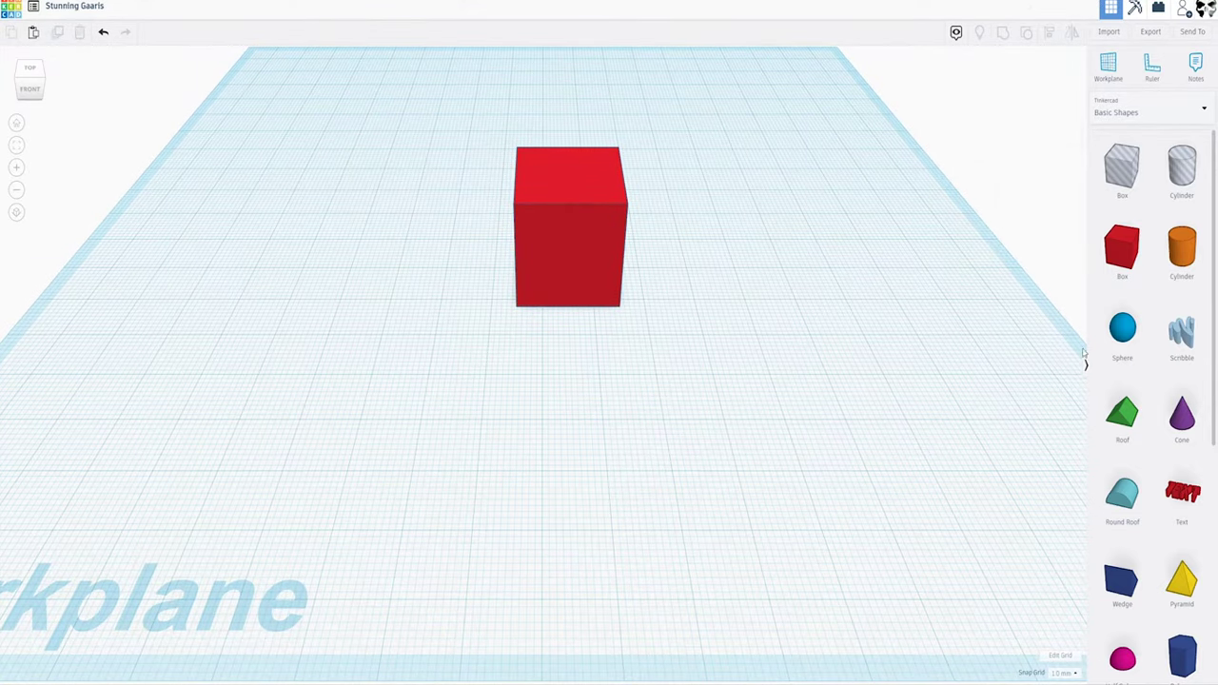
pyautogui.click(1181, 491)
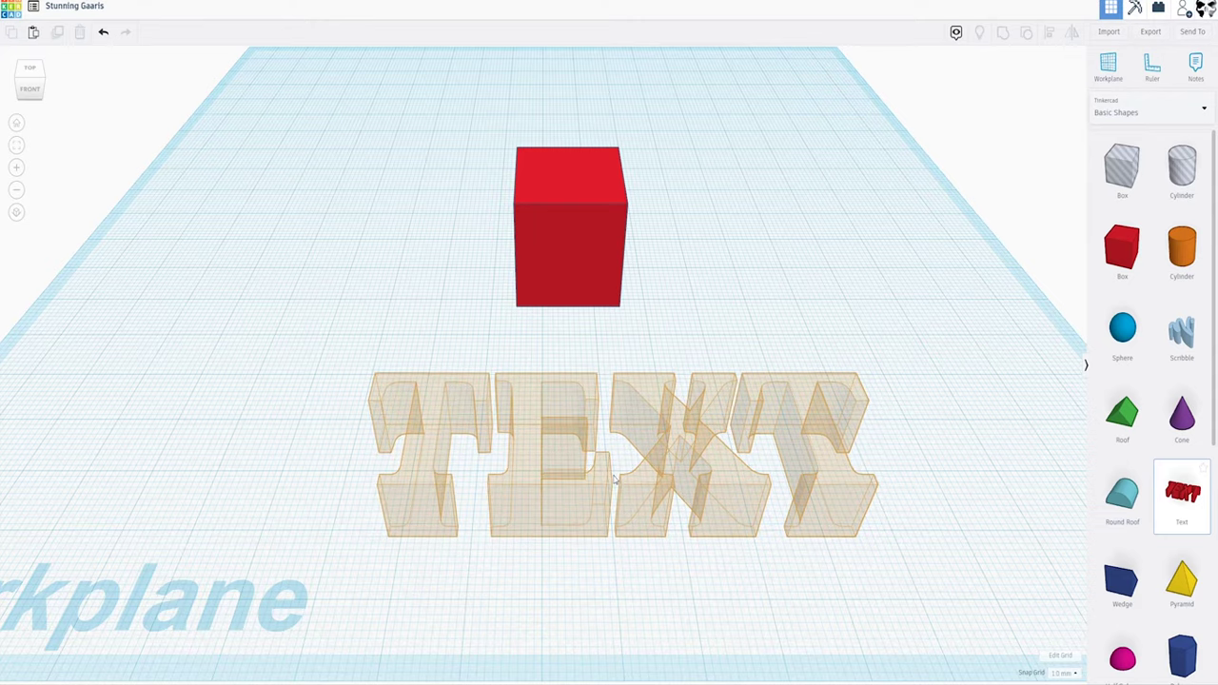
pyautogui.click(617, 481)
pyautogui.moveTo(670, 557); pyautogui.dragTo(790, 466, button='right')
pyautogui.moveTo(605, 205); pyautogui.dragTo(641, 258)
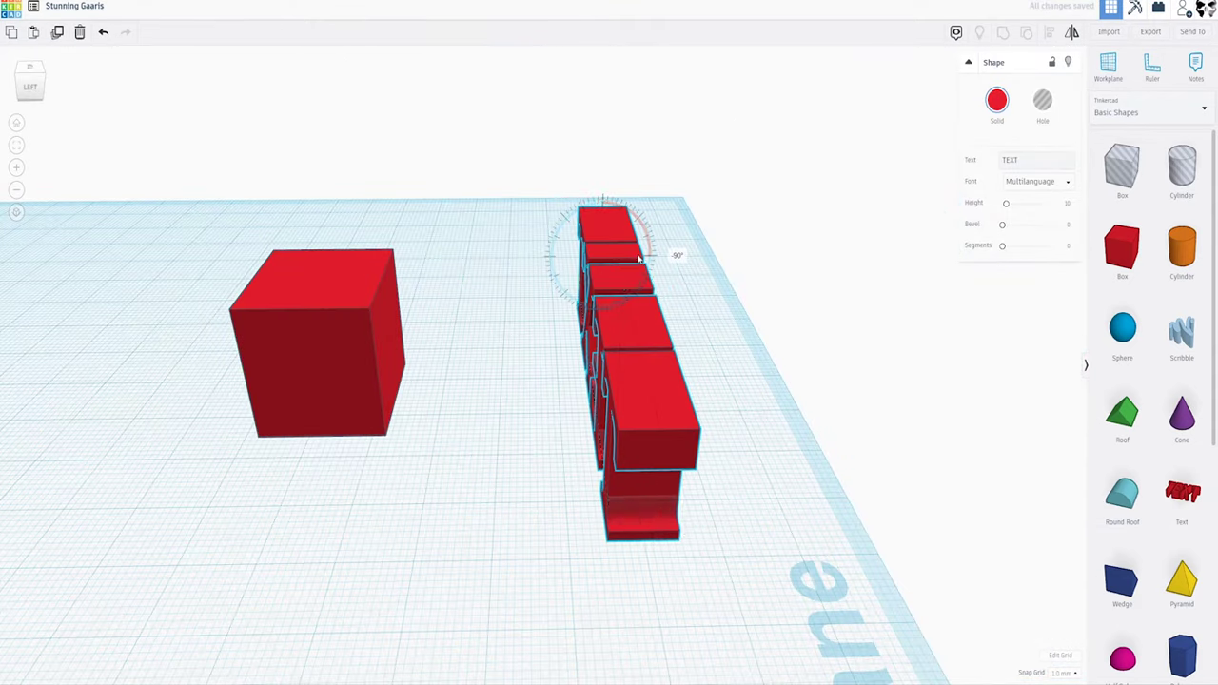
# Adjust the upright text's position and scale it down proportionally in front of the box
pyautogui.moveTo(723, 409); pyautogui.dragTo(514, 390, button='right')
pyautogui.moveTo(628, 315); pyautogui.dragTo(623, 276)
pyautogui.keyDown('shift'); pyautogui.moveTo(894, 467); pyautogui.dragTo(666, 333); pyautogui.keyUp('shift')
pyautogui.scroll(4, 549, 460)
pyautogui.keyDown('shift'); pyautogui.moveTo(763, 401); pyautogui.dragTo(681, 399); pyautogui.keyUp('shift')
pyautogui.moveTo(528, 153); pyautogui.dragTo(534, 309, button='right')
# Widen the red box sideways so that it extends beyond both ends of the text
pyautogui.click(615, 309)
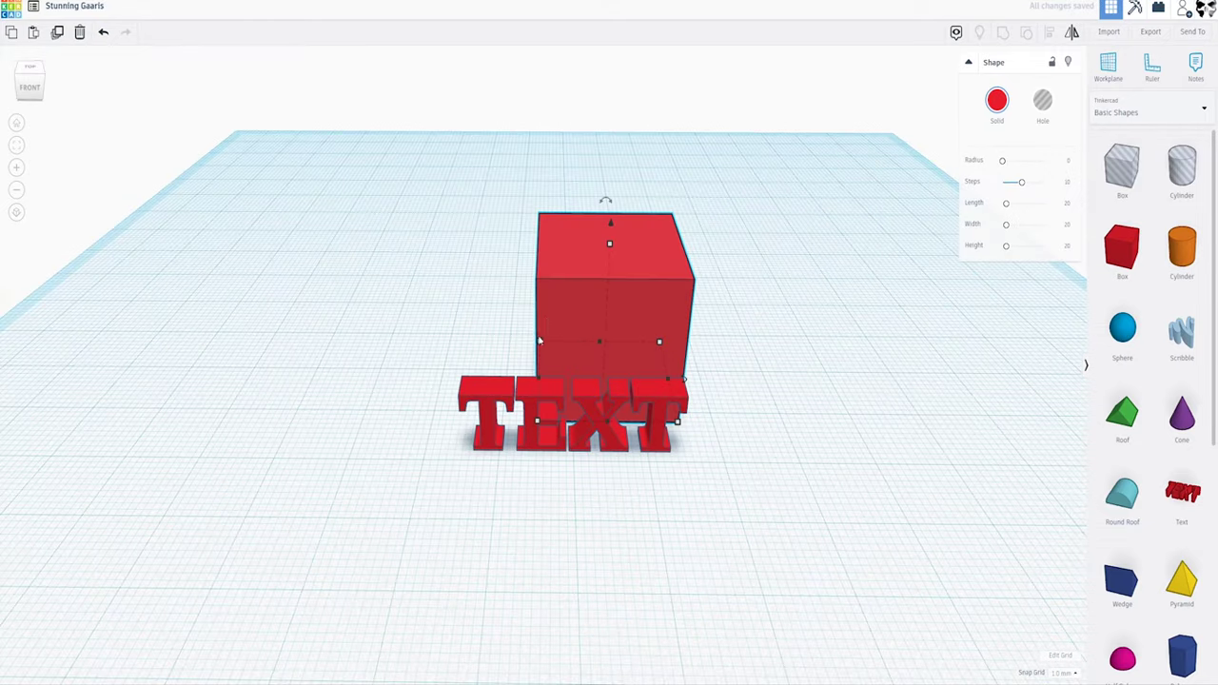
pyautogui.moveTo(539, 379); pyautogui.dragTo(379, 380)
pyautogui.moveTo(533, 571); pyautogui.dragTo(547, 494, button='right')
# Try to fit the text onto the front of the widened box by hand, then delete the text
pyautogui.moveTo(547, 495); pyautogui.dragTo(499, 495)
pyautogui.moveTo(528, 421); pyautogui.dragTo(529, 343)
pyautogui.moveTo(529, 342); pyautogui.dragTo(666, 328, button='right')
pyautogui.moveTo(351, 496); pyautogui.dragTo(346, 492)
pyautogui.moveTo(346, 492); pyautogui.dragTo(289, 438, button='right')
pyautogui.scroll(-2, 571, 481)
pyautogui.moveTo(570, 481); pyautogui.dragTo(546, 496, button='right')
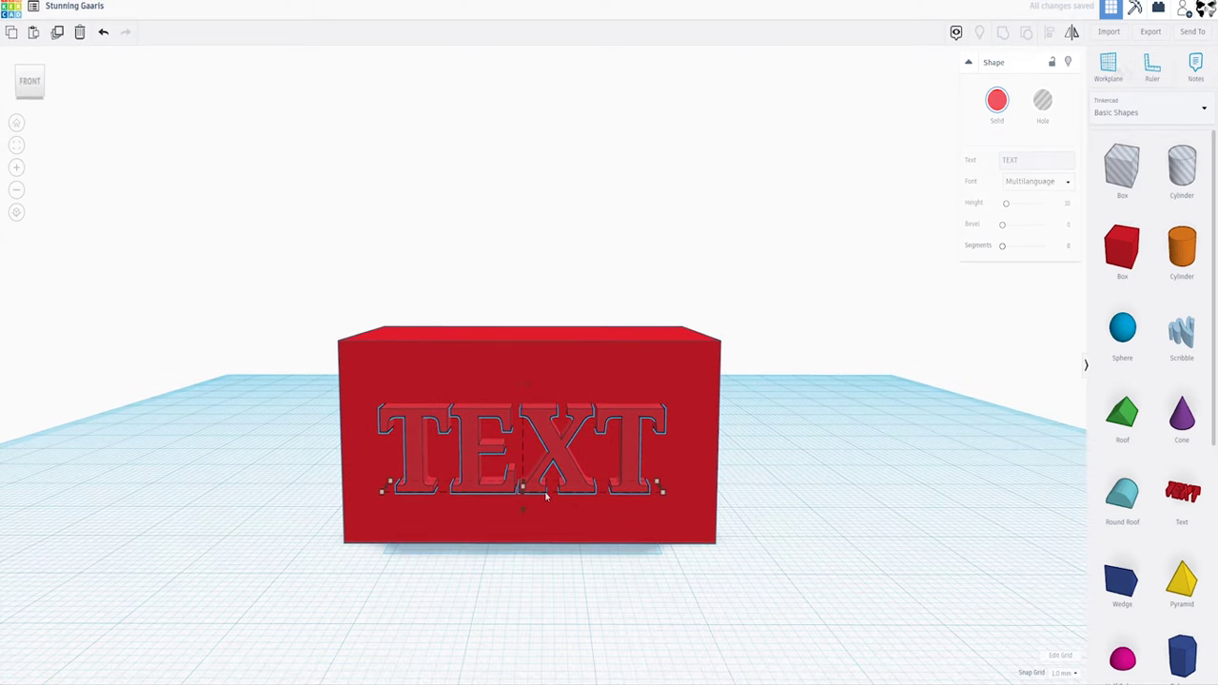
pyautogui.press('Delete')
# Set the workplane on the box's front face and place a new Text shape directly on that face
pyautogui.moveTo(808, 302); pyautogui.dragTo(524, 448)
pyautogui.click(524, 449)
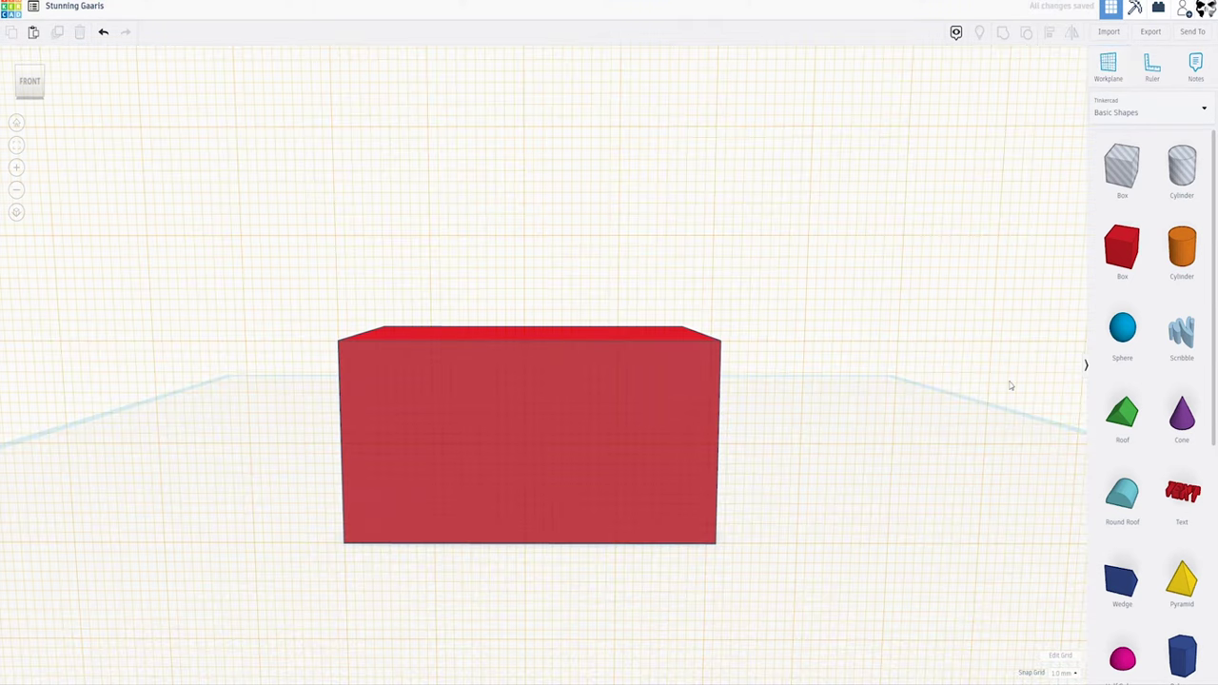
pyautogui.moveTo(1181, 493); pyautogui.dragTo(555, 443)
# Scale the new text down proportionally to fit the box's width and move it onto the middle of the front face
pyautogui.scroll(-3, 837, 514)
pyautogui.keyDown('shift'); pyautogui.moveTo(802, 350); pyautogui.dragTo(557, 419); pyautogui.keyUp('shift')
pyautogui.moveTo(465, 481); pyautogui.dragTo(565, 443)
# Select the text together with the box and align the two on the front face
pyautogui.keyDown('shift'); pyautogui.click(630, 370); pyautogui.keyUp('shift')
pyautogui.click(1049, 32)
pyautogui.click(764, 527)
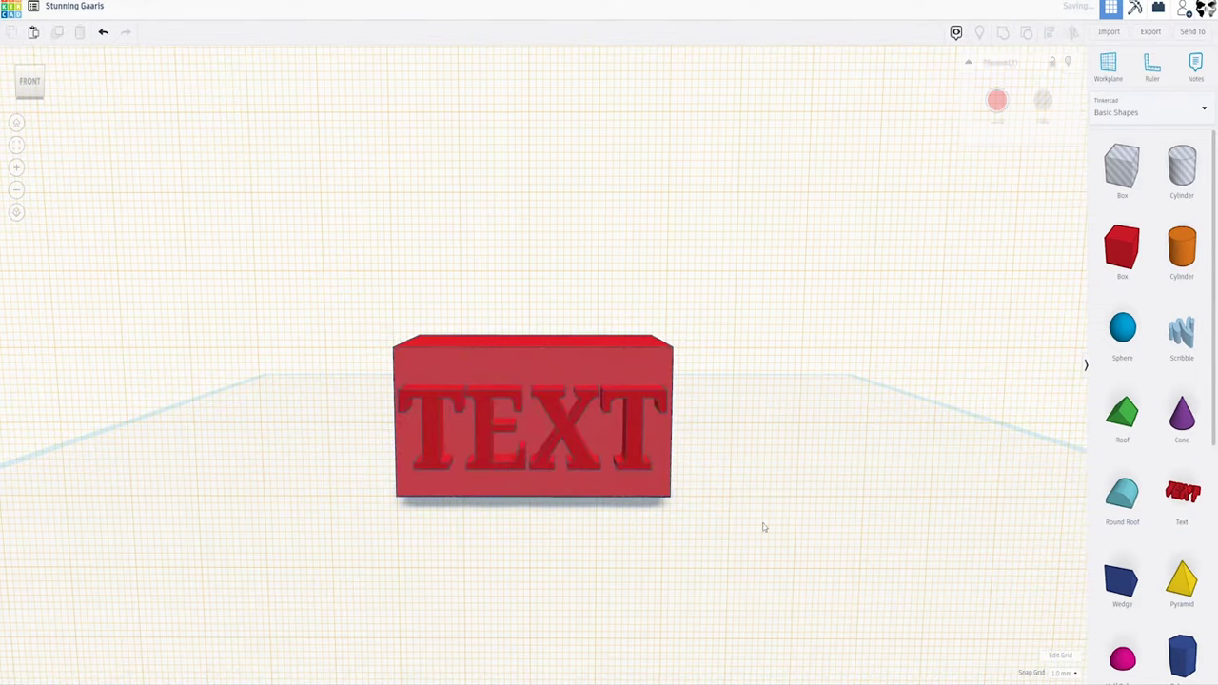
pyautogui.moveTo(652, 539); pyautogui.dragTo(521, 523, button='right')
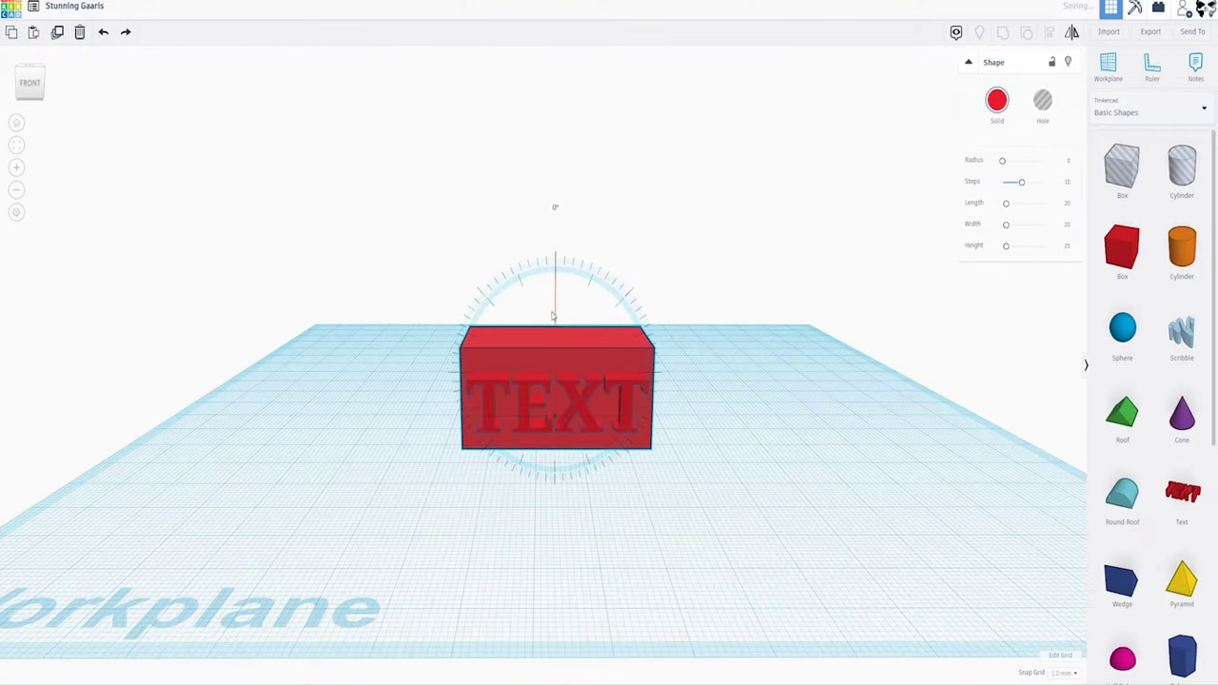
# Try rotating the box with the text in the front plane and return it to 0°
pyautogui.moveTo(555, 315)
pyautogui.mouseDown()
pyautogui.moveTo(516, 340)
pyautogui.moveTo(509, 379)
pyautogui.moveTo(515, 339)
pyautogui.moveTo(555, 321)
pyautogui.moveTo(538, 321)
pyautogui.moveTo(551, 295)
pyautogui.moveTo(521, 305)
pyautogui.moveTo(504, 349)
pyautogui.moveTo(577, 443)
pyautogui.moveTo(604, 361)
pyautogui.moveTo(554, 335)
pyautogui.mouseUp()
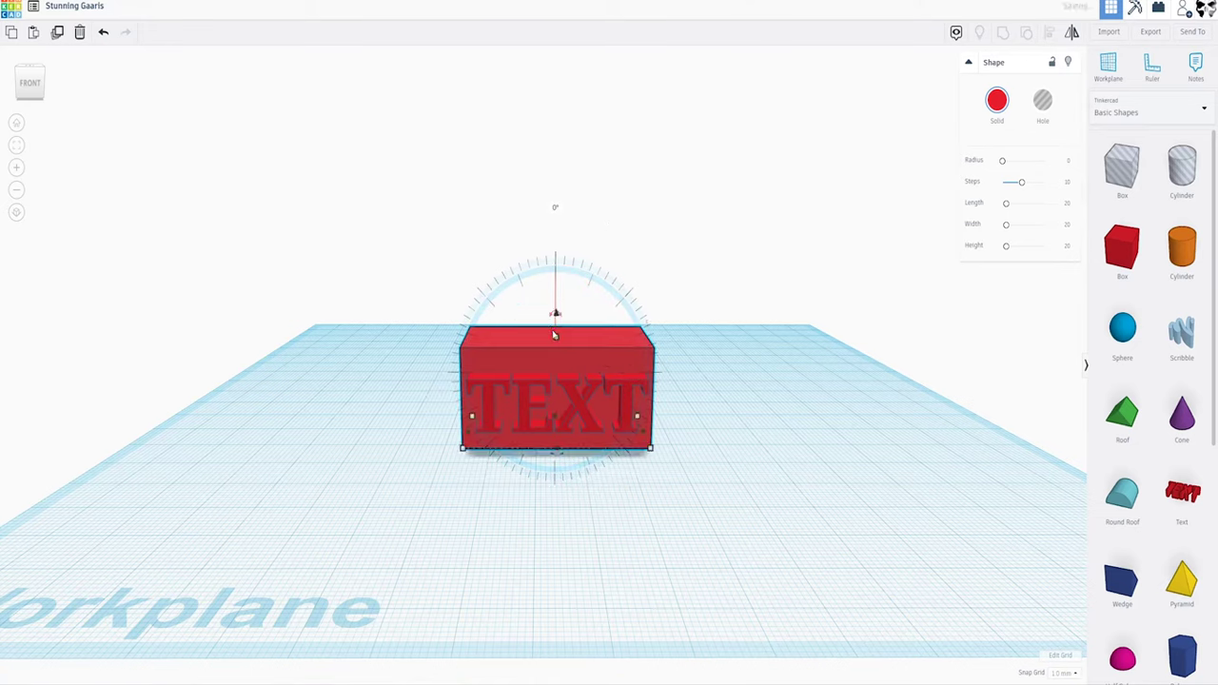
pyautogui.click(808, 307)
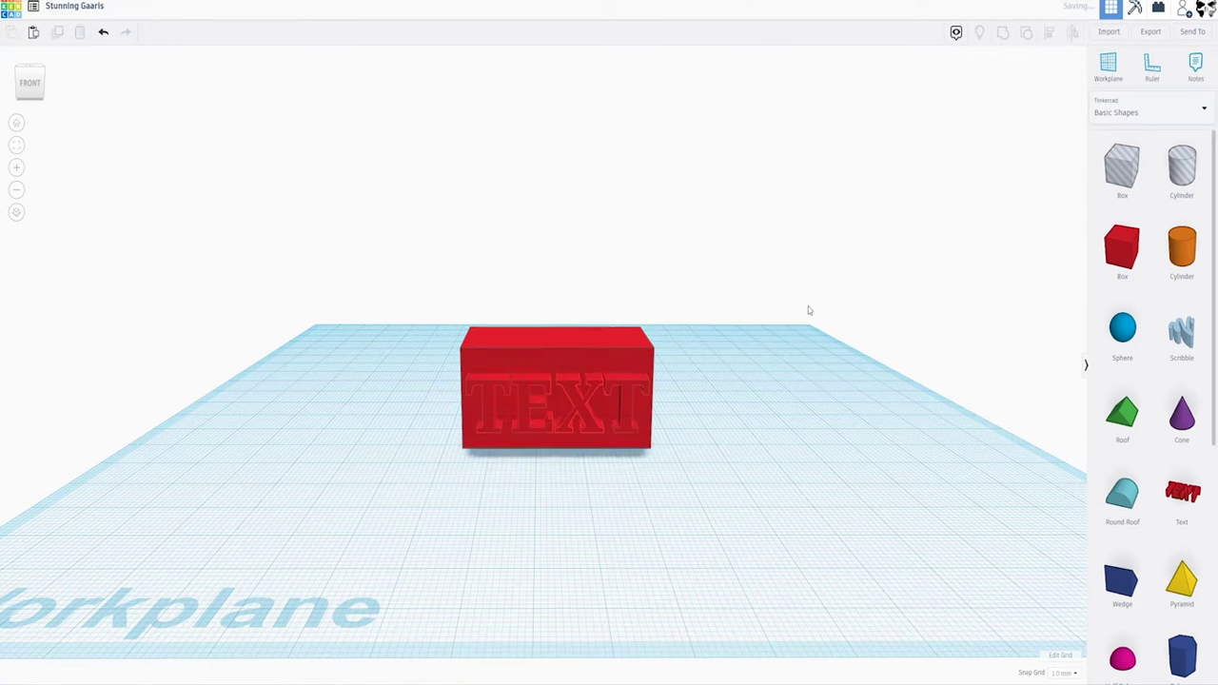
pyautogui.click(587, 364)
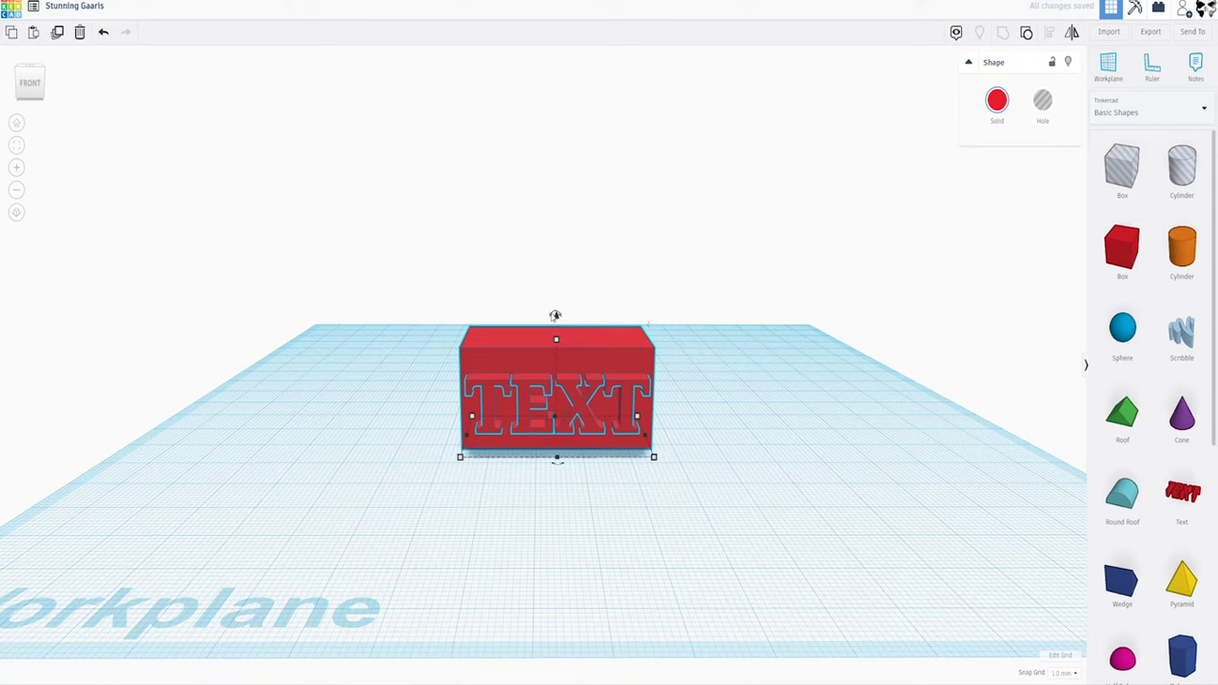
pyautogui.moveTo(554, 315); pyautogui.dragTo(625, 255)
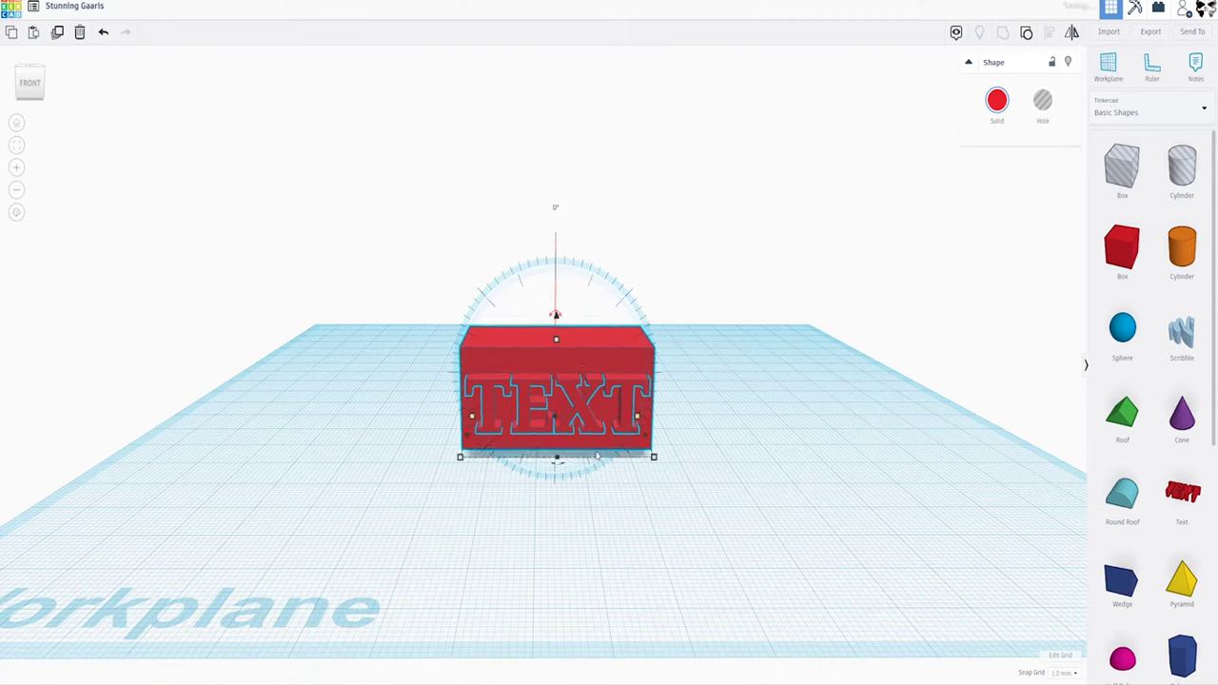
pyautogui.click(636, 492)
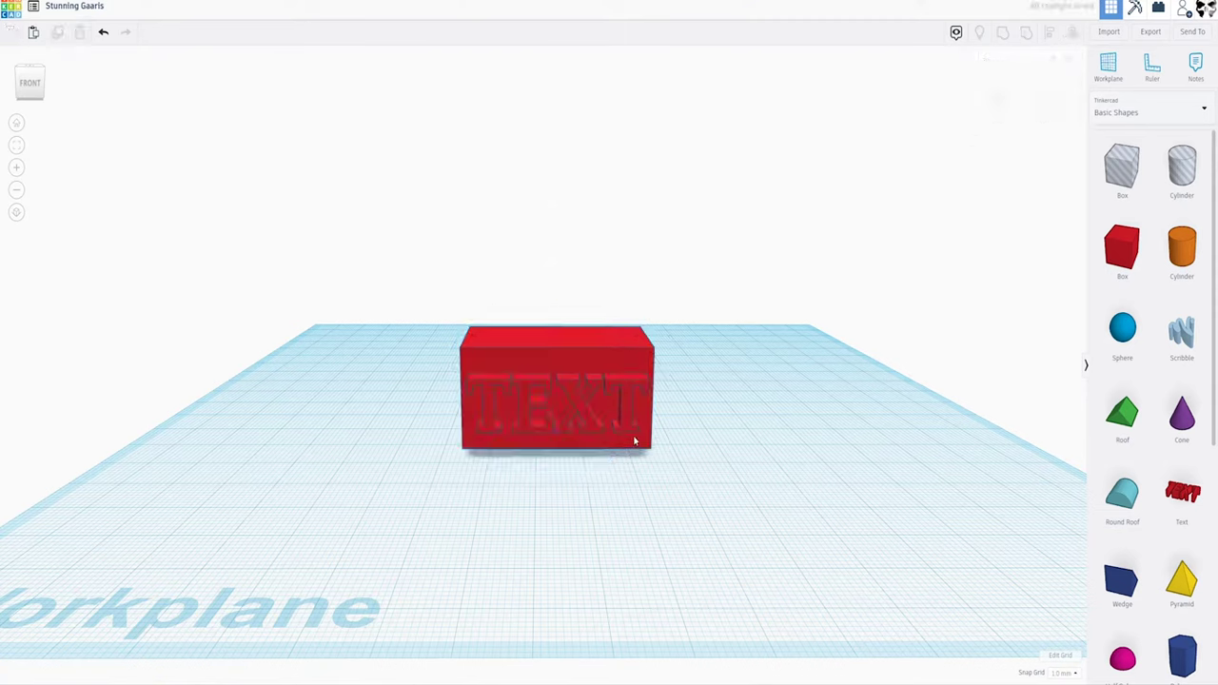
# Enlarge the grouped text box proportionally and set its height to 40 mm
pyautogui.click(634, 442)
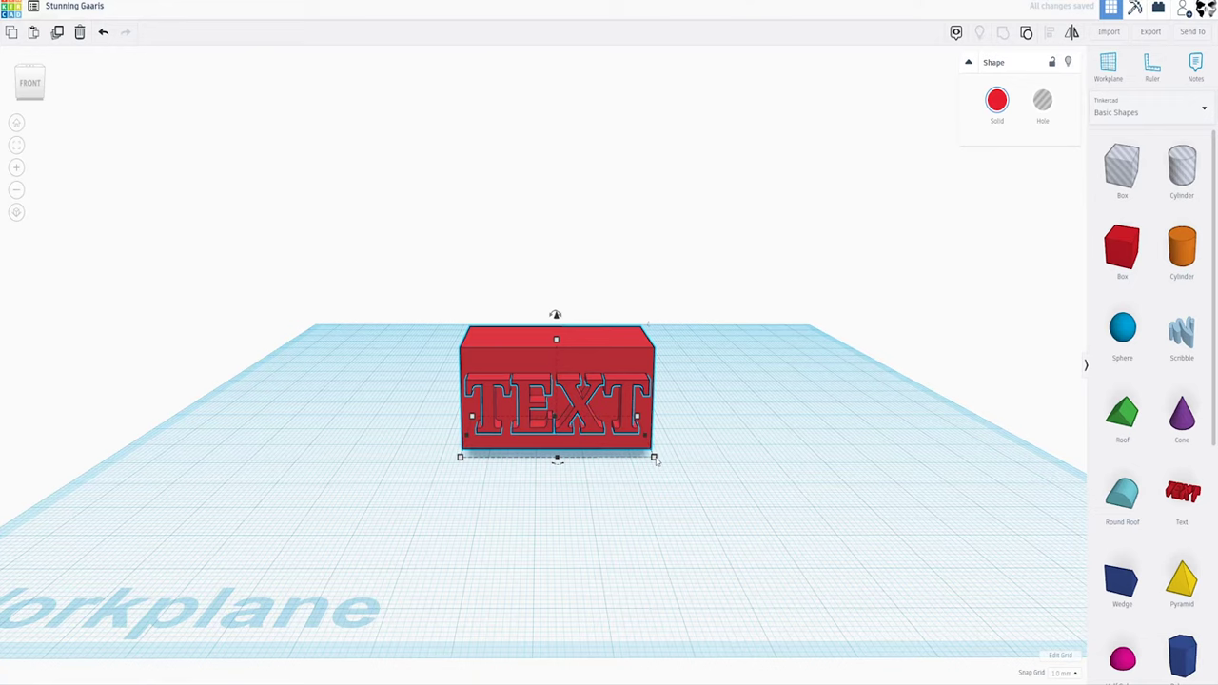
pyautogui.keyDown('shift'); pyautogui.moveTo(557, 341); pyautogui.dragTo(556, 283); pyautogui.keyUp('shift')
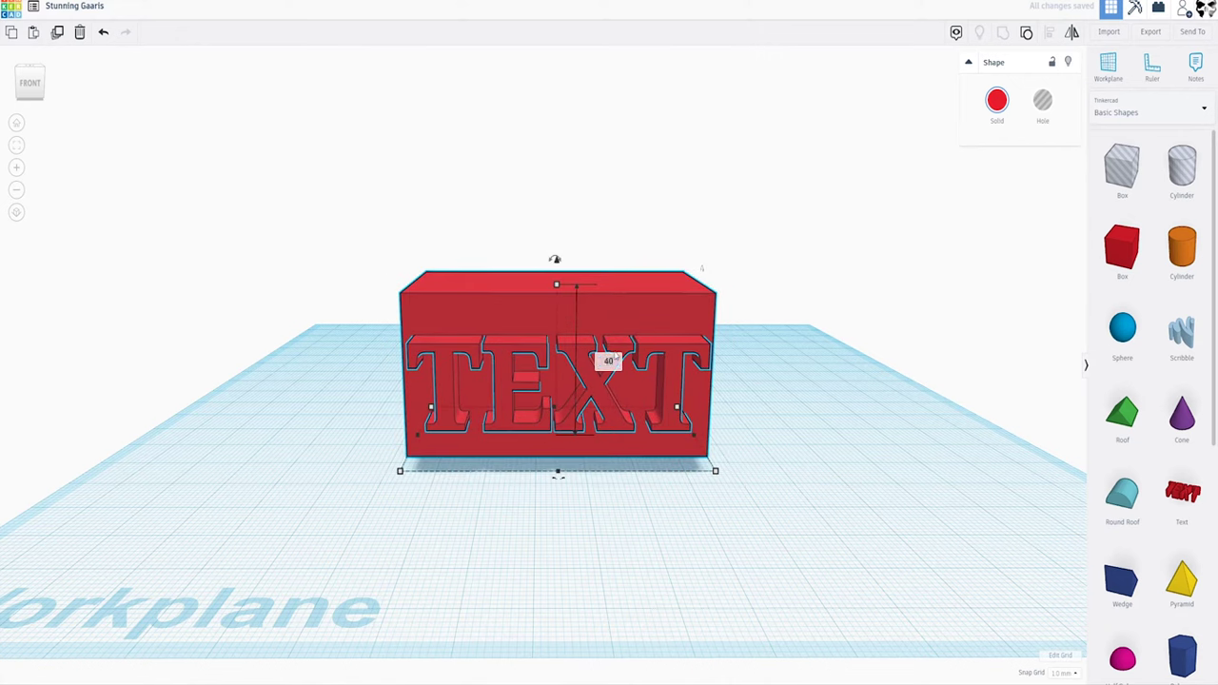
pyautogui.click(616, 355)
pyautogui.write('40')
pyautogui.press('Return')
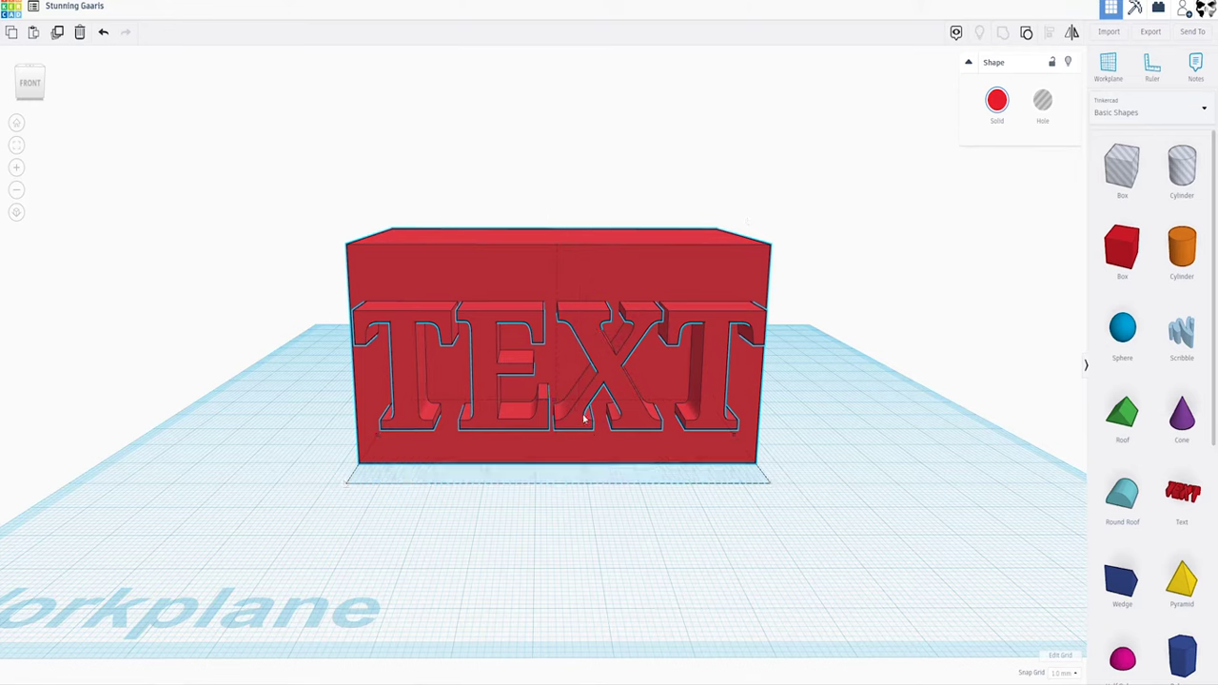
# Move the enlarged text box about 9 mm back on the workplane, then bring it forward and to the right
pyautogui.moveTo(568, 404); pyautogui.dragTo(548, 372)
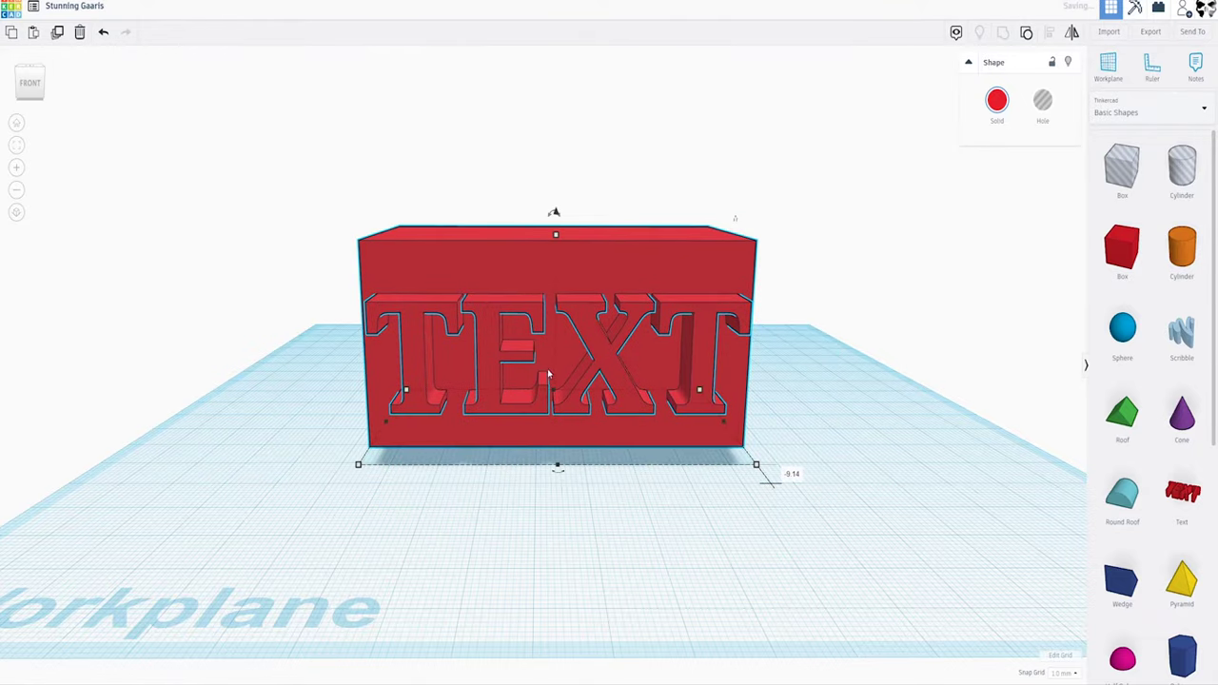
pyautogui.scroll(-3, 548, 370)
pyautogui.moveTo(573, 360); pyautogui.dragTo(587, 396, button='right')
pyautogui.scroll(-5, 590, 393)
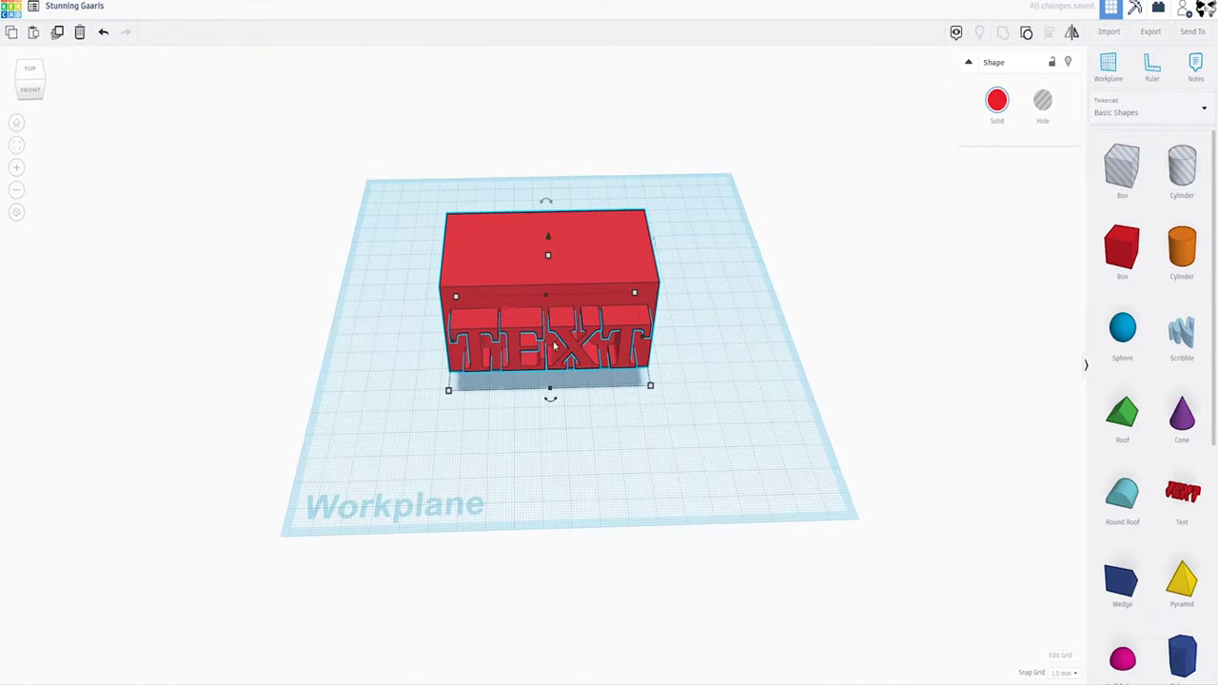
pyautogui.moveTo(566, 348)
pyautogui.mouseDown()
pyautogui.moveTo(563, 299)
pyautogui.moveTo(581, 406)
pyautogui.moveTo(380, 345)
pyautogui.moveTo(685, 345)
pyautogui.moveTo(402, 344)
pyautogui.moveTo(512, 345)
pyautogui.moveTo(456, 344)
pyautogui.moveTo(473, 306)
pyautogui.moveTo(588, 318)
pyautogui.moveTo(590, 276)
pyautogui.moveTo(584, 424)
pyautogui.moveTo(584, 329)
pyautogui.moveTo(584, 383)
pyautogui.moveTo(580, 367)
pyautogui.mouseUp()
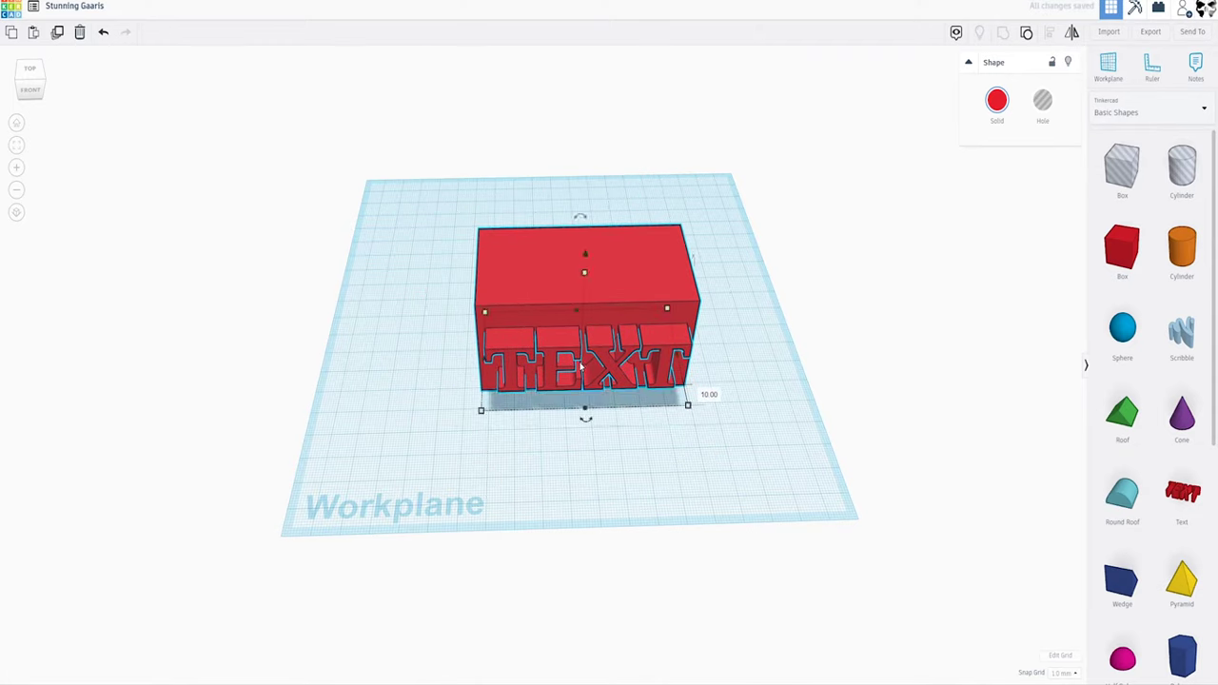
# Nudge the text box across the workplane in small increments
pyautogui.press('Left')
pyautogui.press('Left')
pyautogui.press('Left')
pyautogui.press('Left')
pyautogui.press('Left')
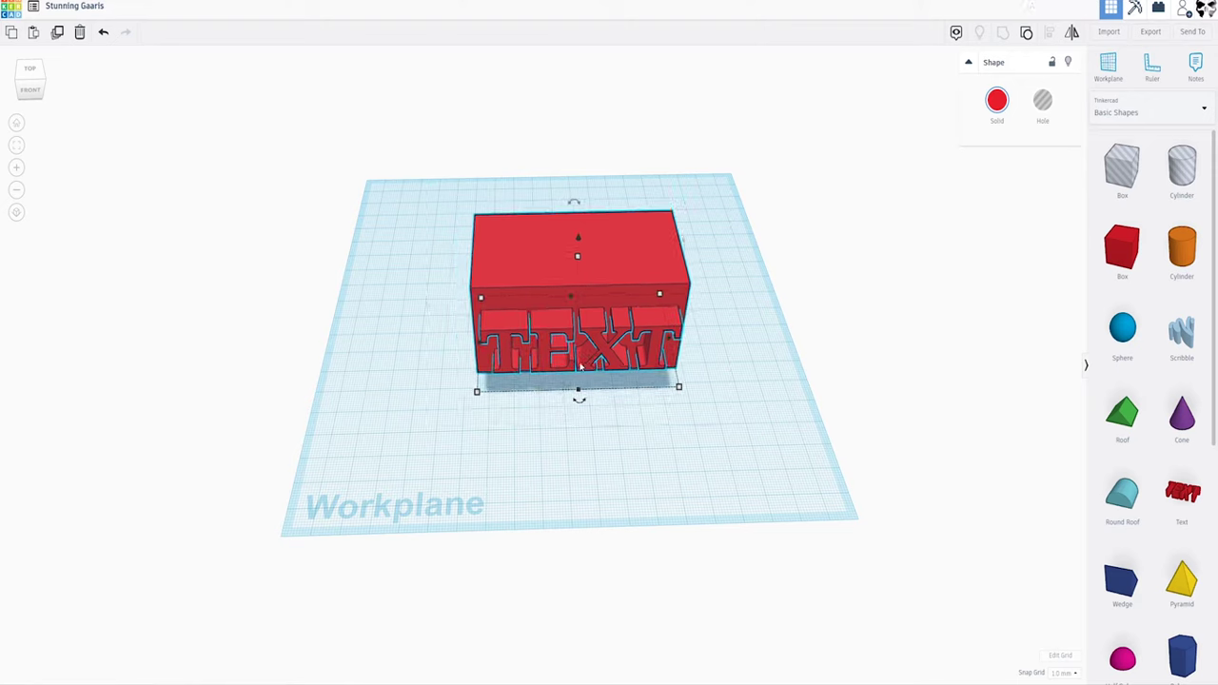
pyautogui.press('Left')
pyautogui.press('Left')
pyautogui.press('Left')
pyautogui.press('Left')
pyautogui.press('Left')
pyautogui.press('Left')
pyautogui.press('Left')
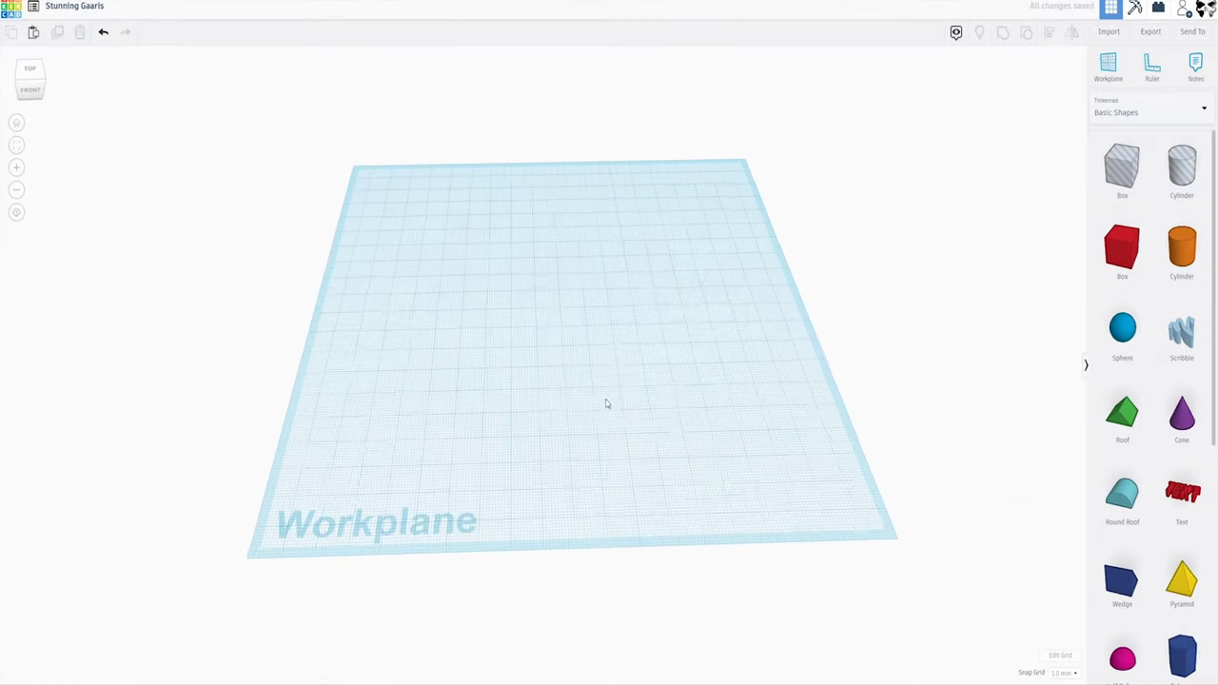
# Place a red Box on the empty workplane and make it 100 mm wide and 50 mm deep
pyautogui.scroll(2, 606, 402)
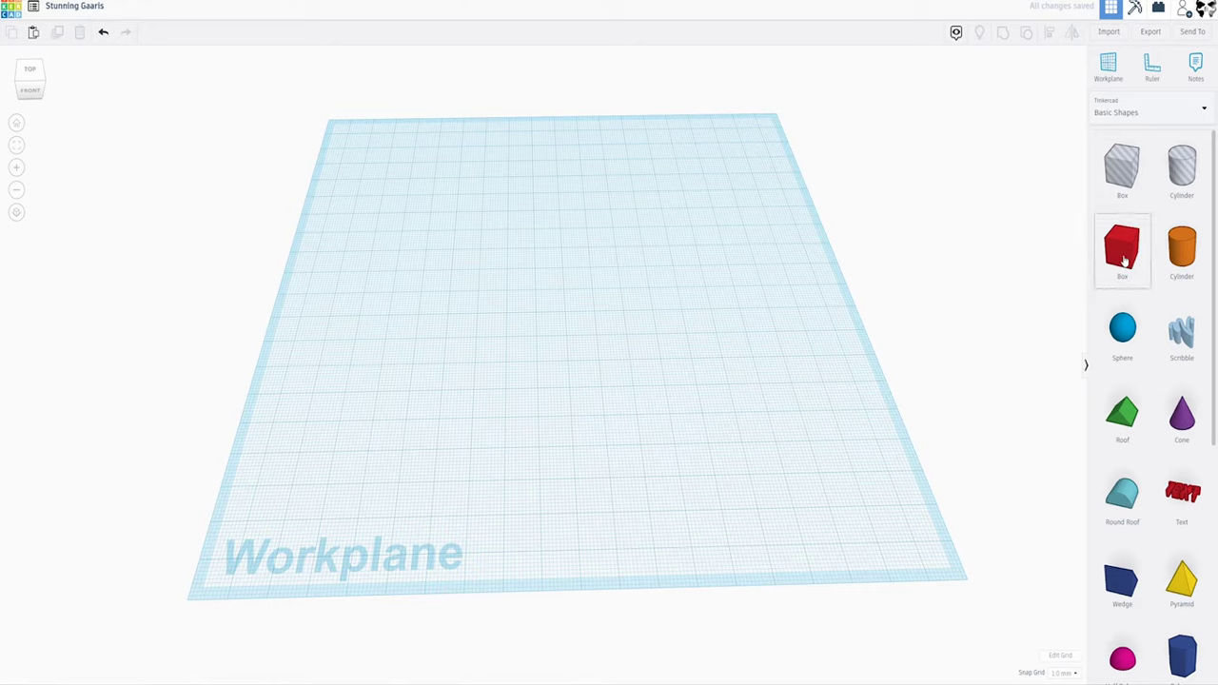
pyautogui.moveTo(1124, 262); pyautogui.dragTo(528, 324)
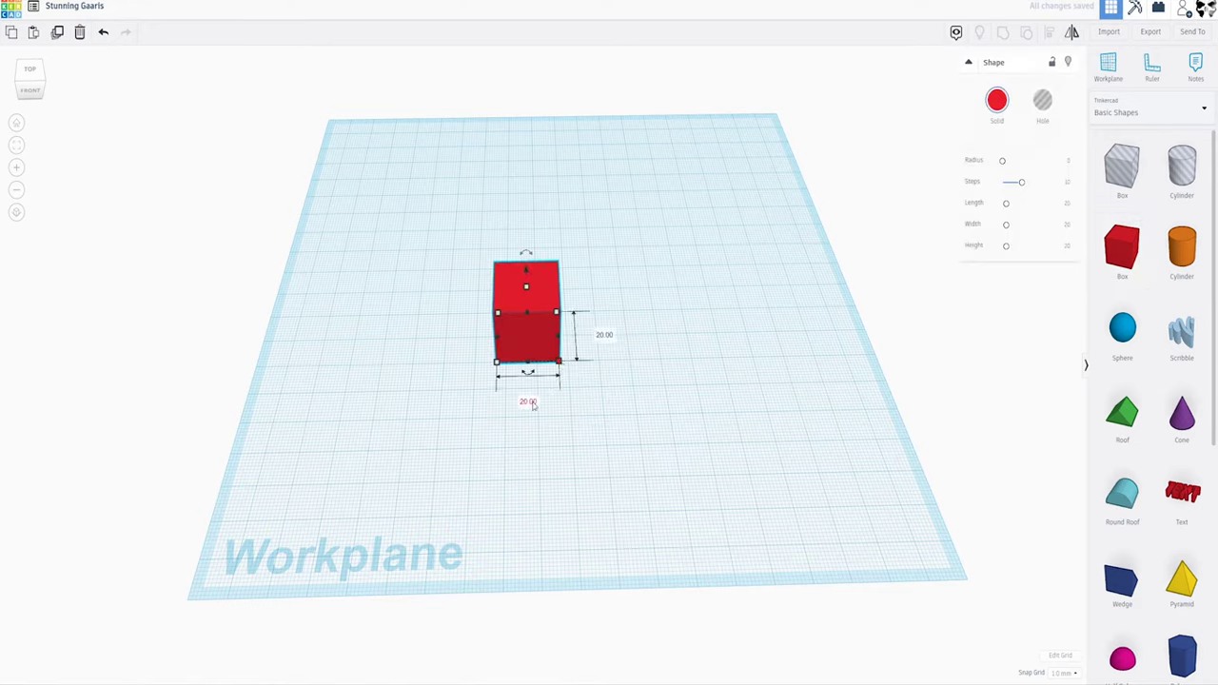
pyautogui.click(531, 400)
pyautogui.write('100')
pyautogui.press('Return')
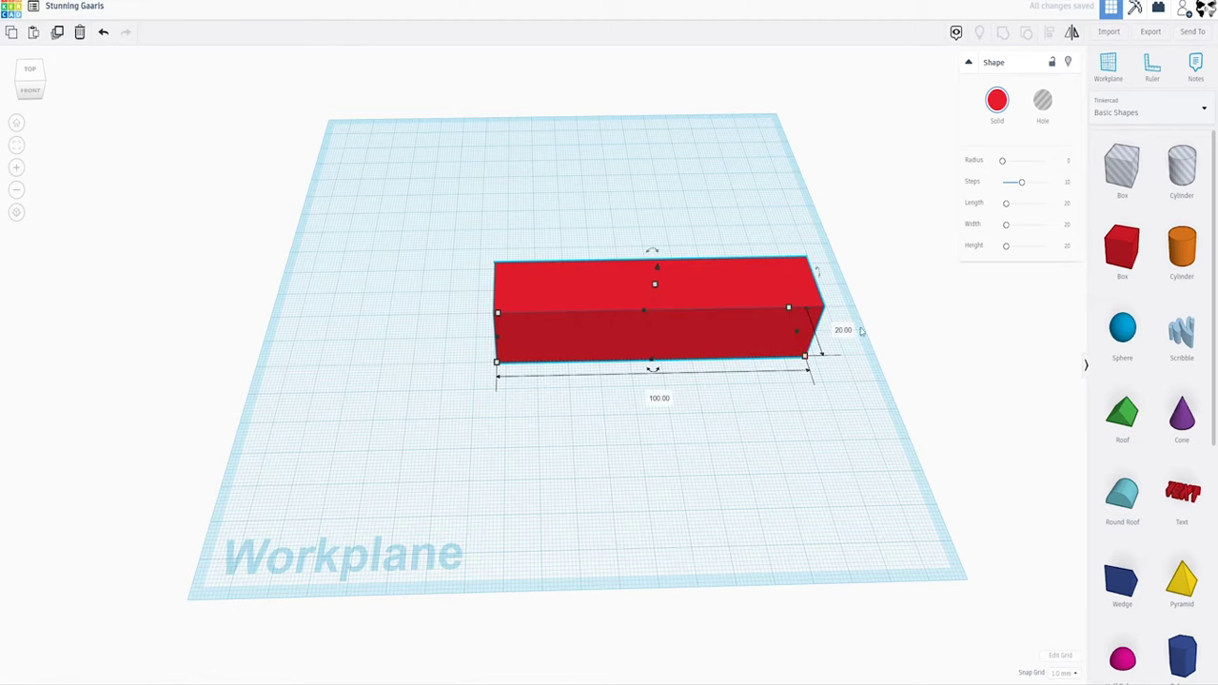
pyautogui.press('Return')
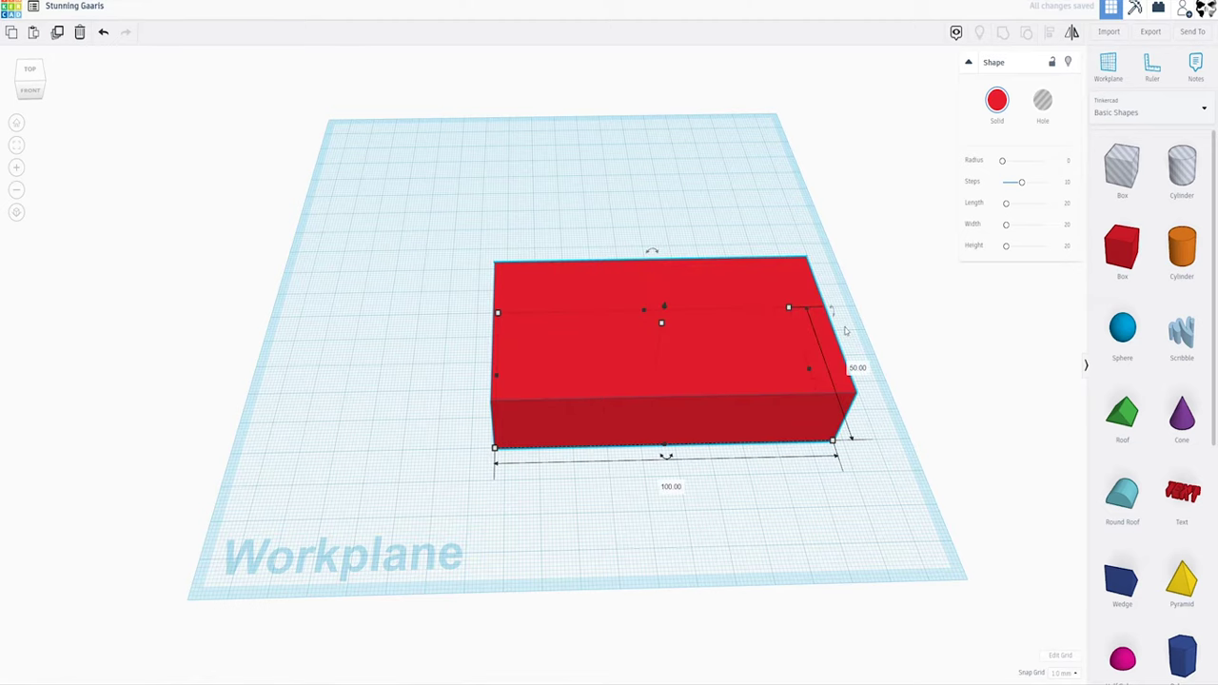
# Move the large box back and to the left on the workplane and round its edges by increasing the Radius
pyautogui.moveTo(690, 352); pyautogui.dragTo(597, 284)
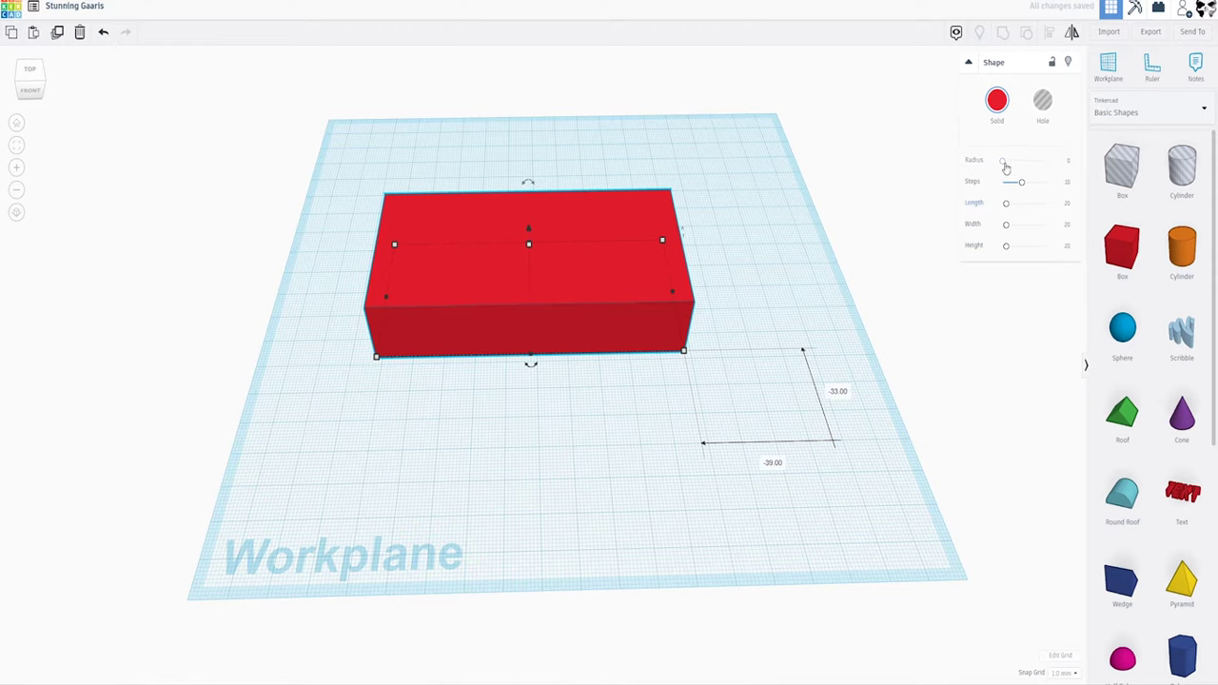
pyautogui.moveTo(1005, 167); pyautogui.dragTo(1015, 165)
pyautogui.moveTo(846, 288); pyautogui.dragTo(644, 502, button='right')
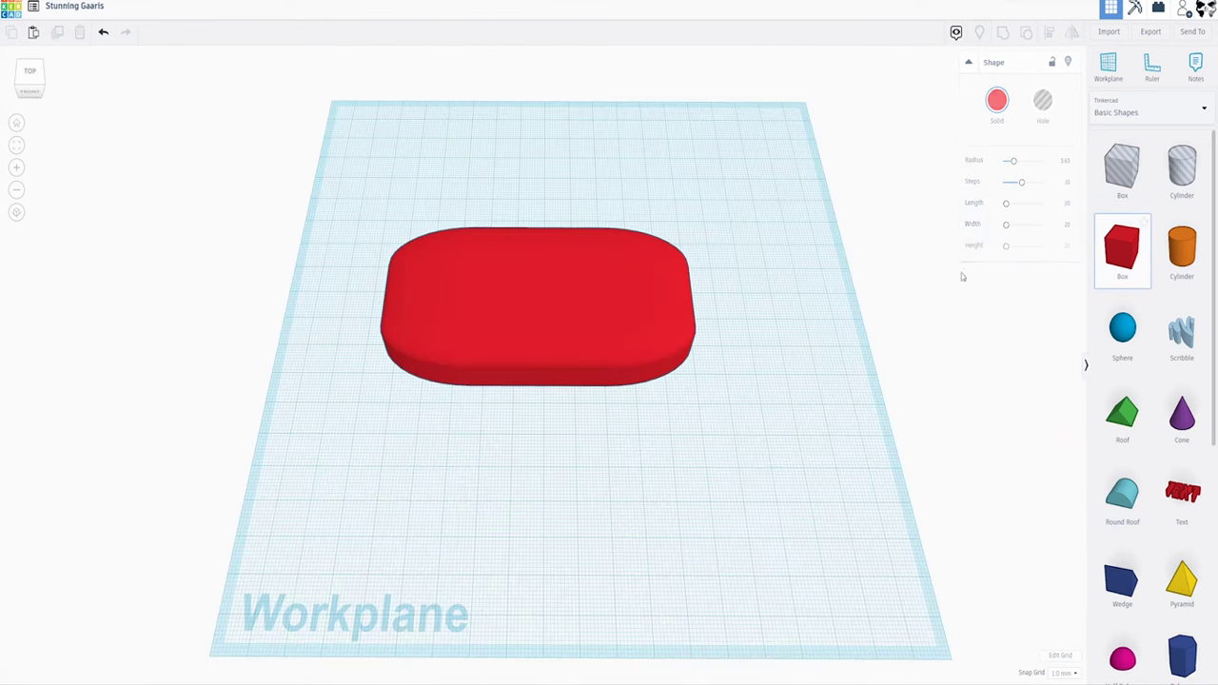
# Place a second, default-size Box to the right of the large one and round its edges by increasing the Radius
pyautogui.moveTo(1122, 245); pyautogui.dragTo(782, 295)
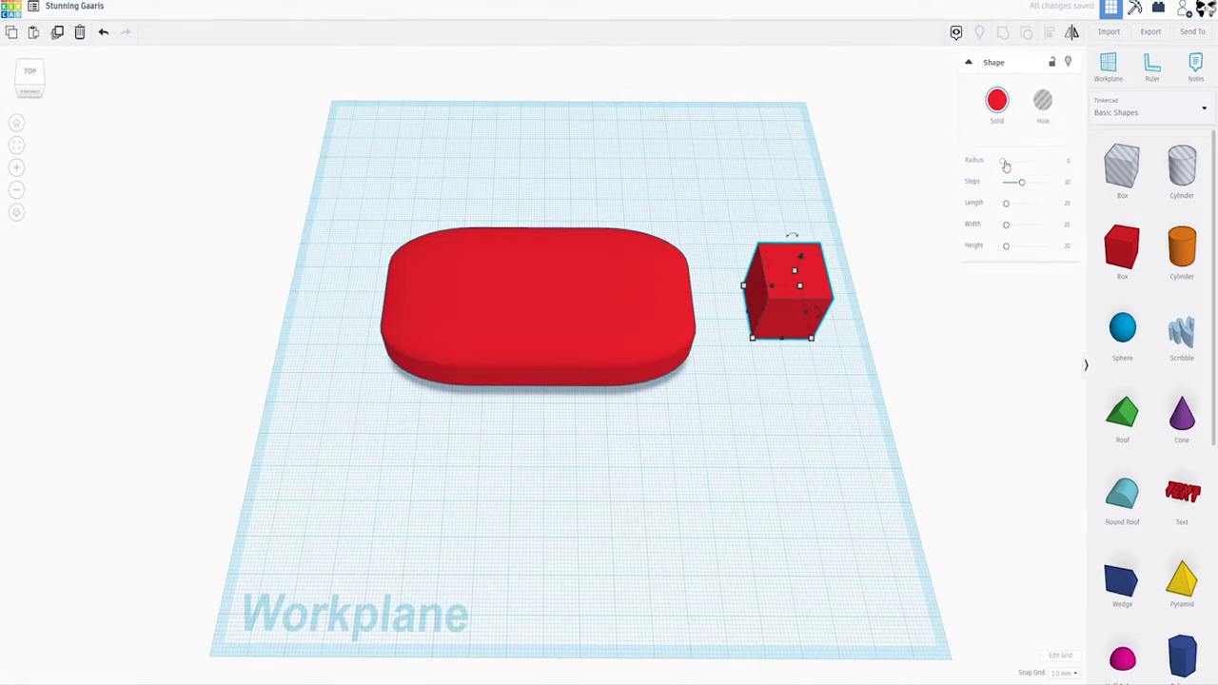
pyautogui.moveTo(1005, 165); pyautogui.dragTo(1019, 164)
pyautogui.moveTo(836, 322)
pyautogui.mouseDown(button='right')
pyautogui.moveTo(837, 374)
pyautogui.moveTo(830, 305)
pyautogui.mouseUp(button='right')
pyautogui.click(741, 486)
pyautogui.moveTo(741, 486); pyautogui.dragTo(758, 427, button='middle')
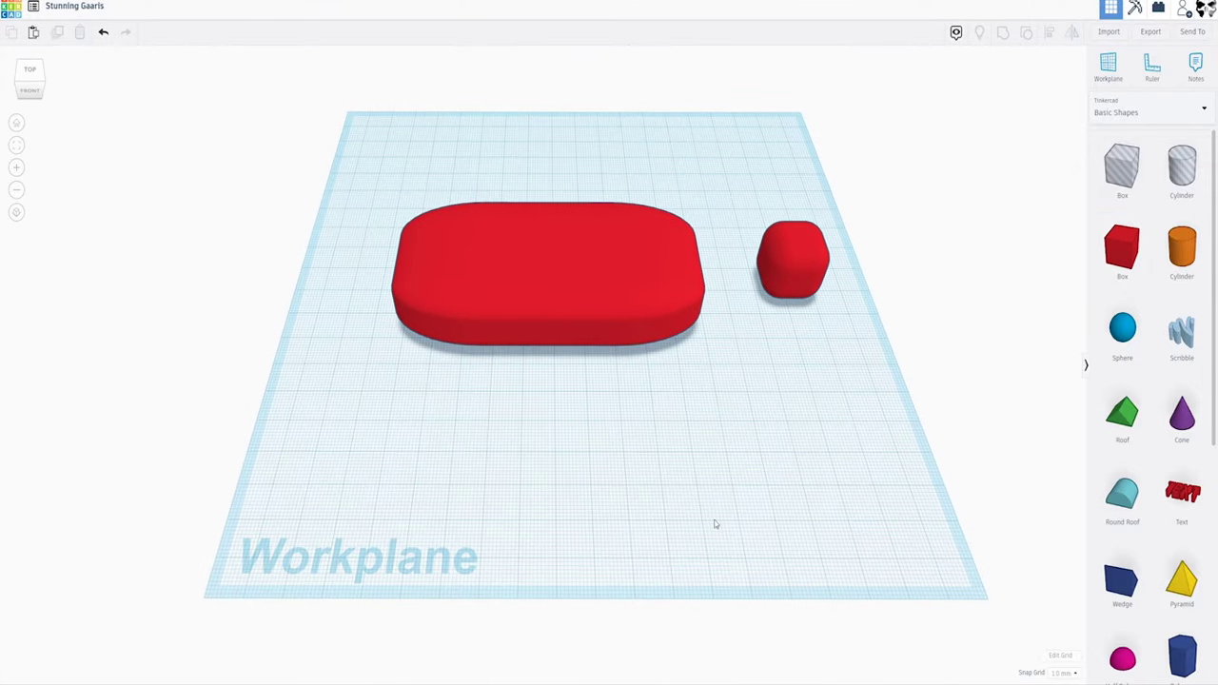
# Add a third box in front with a Length of 50 and a Width of 100, and round its edges with a Radius of about 6
pyautogui.click(650, 299)
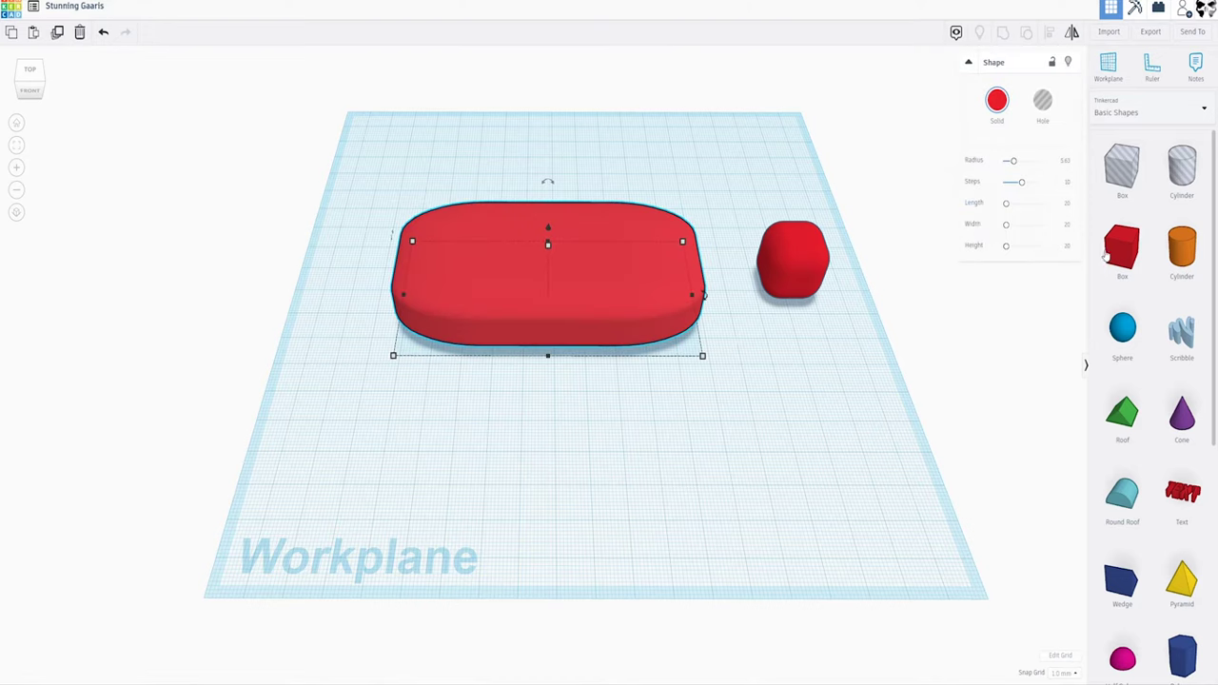
pyautogui.moveTo(1106, 253); pyautogui.dragTo(548, 495)
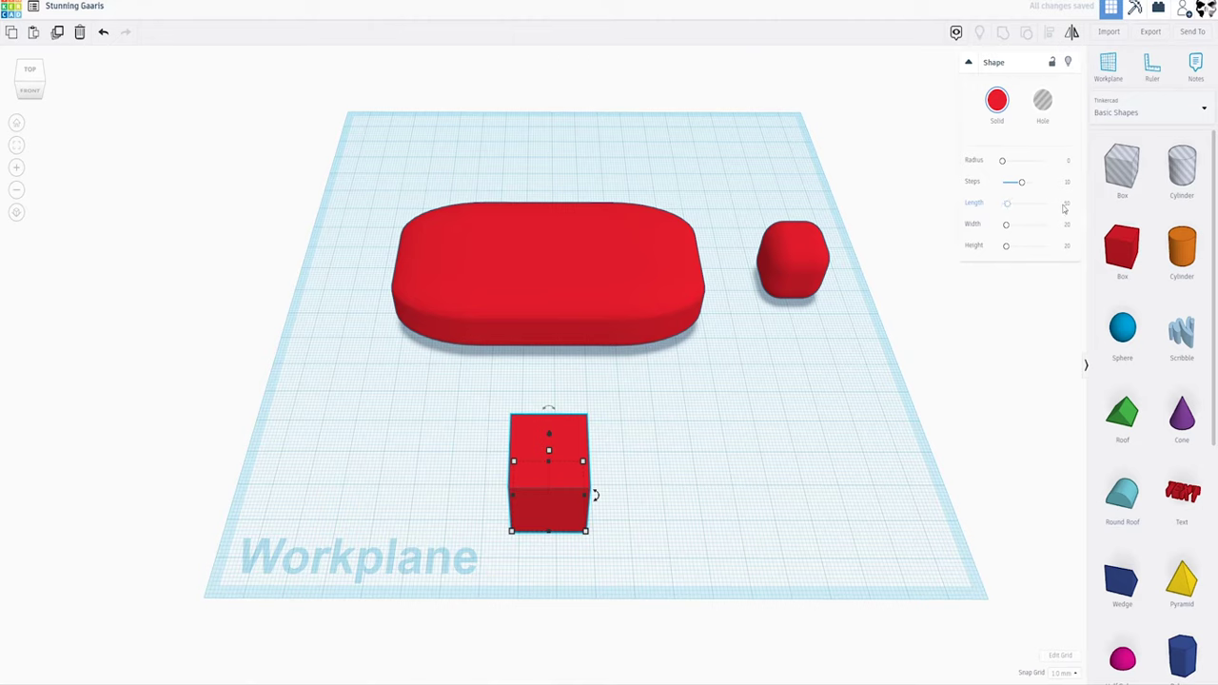
pyautogui.press('Return')
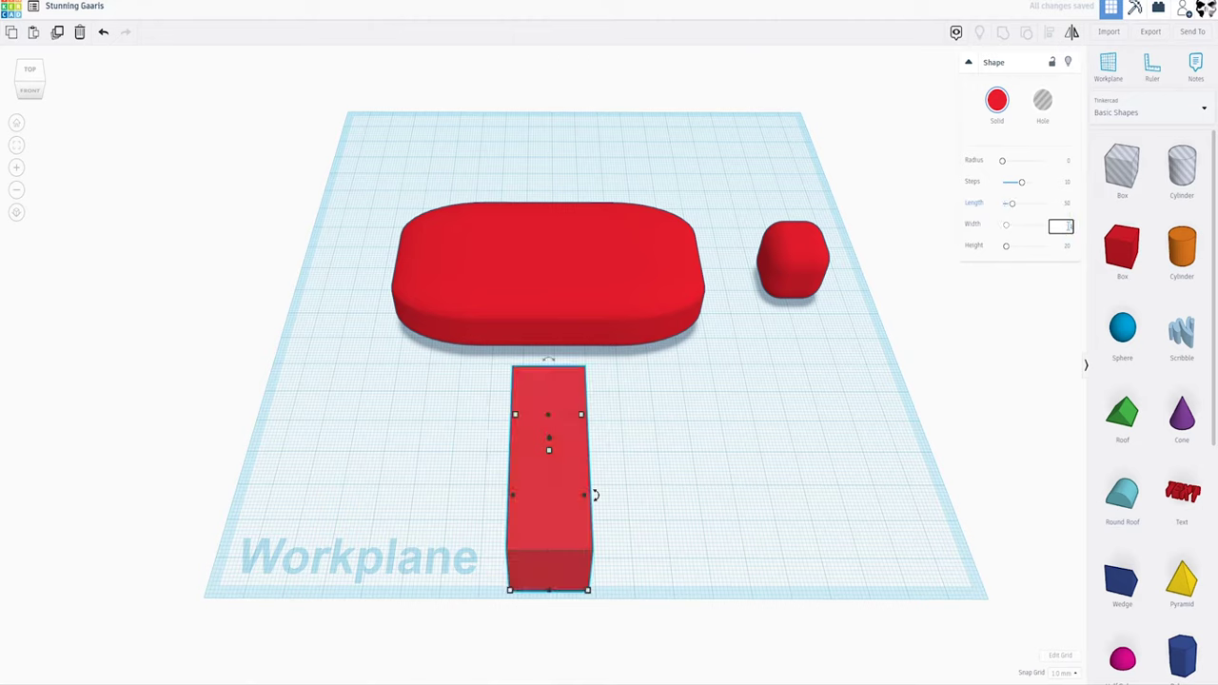
pyautogui.press('Return')
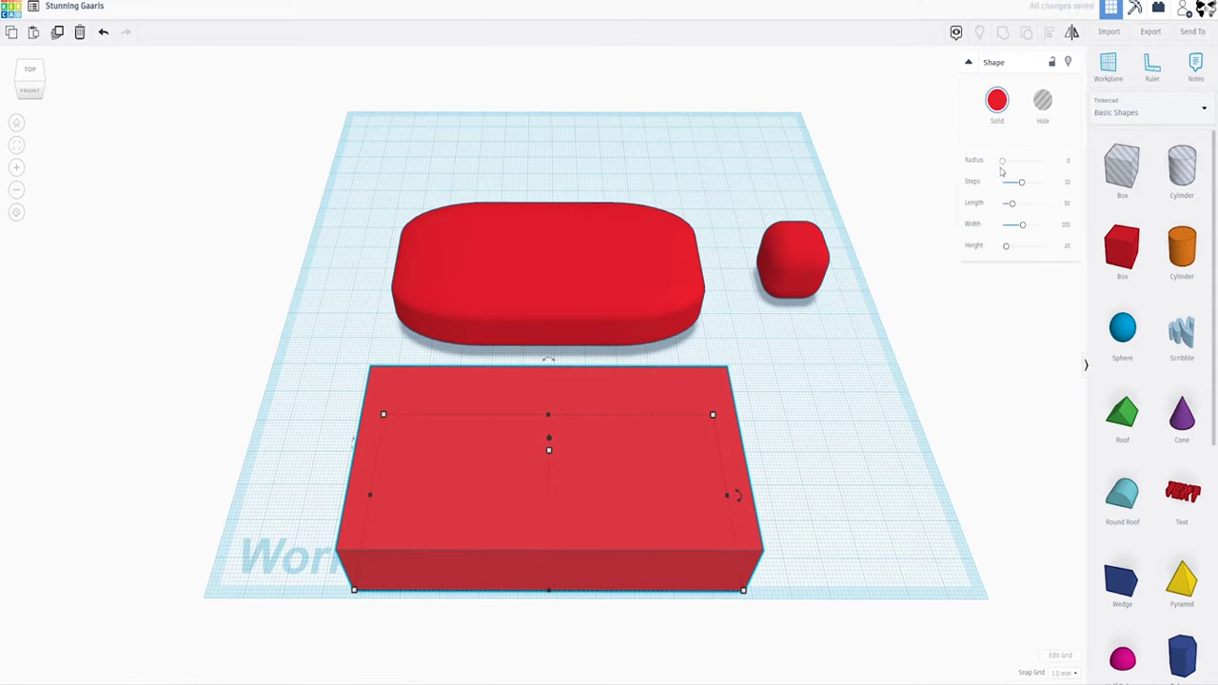
pyautogui.moveTo(1001, 168); pyautogui.dragTo(1014, 163)
pyautogui.moveTo(727, 388); pyautogui.dragTo(742, 451, button='right')
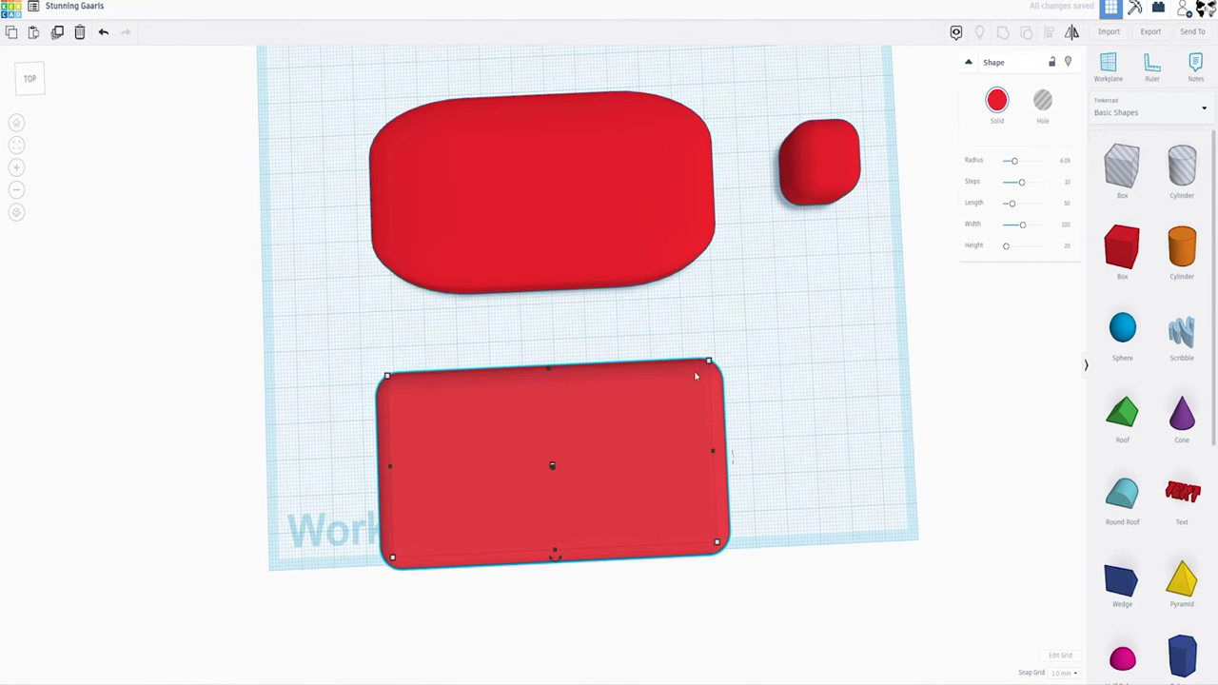
# Move the front box back across the workplane until it meets the large rounded box
pyautogui.moveTo(672, 473); pyautogui.dragTo(672, 395)
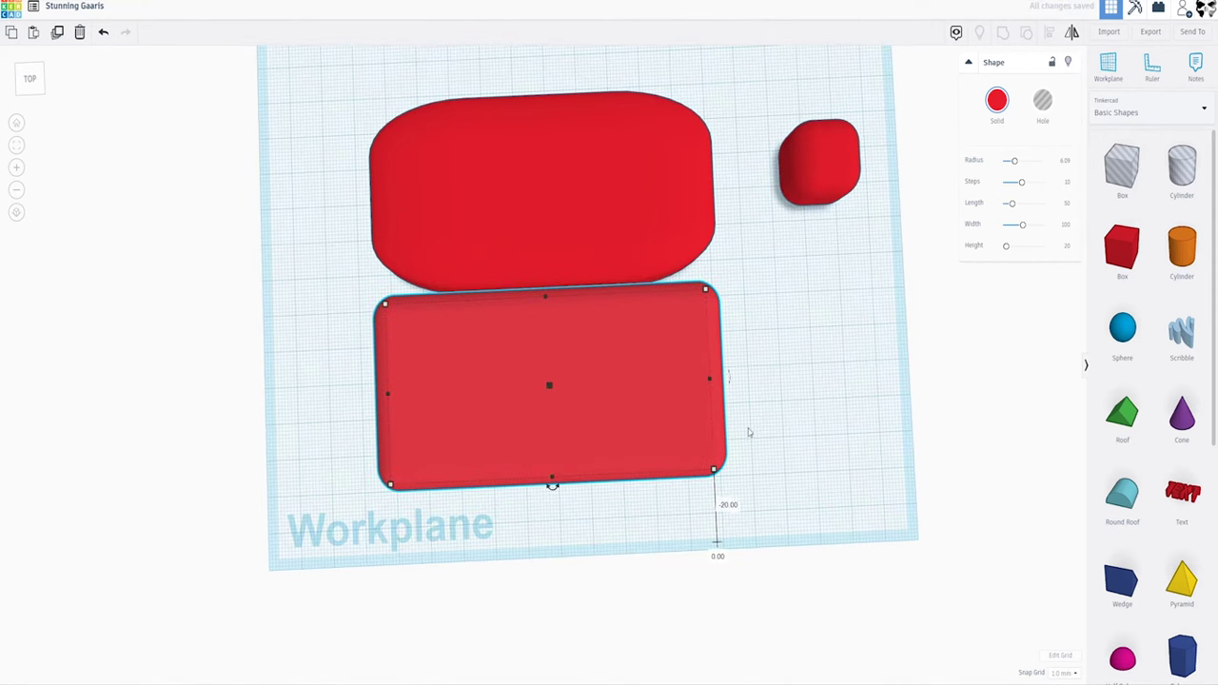
pyautogui.click(792, 500)
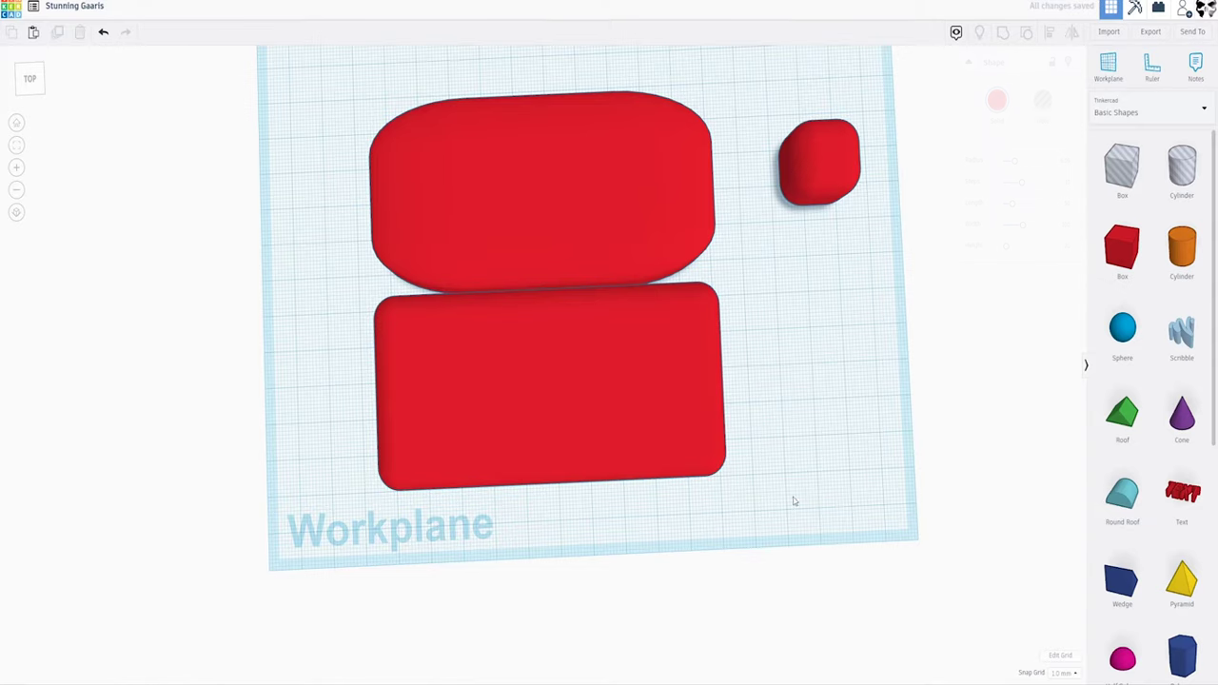
pyautogui.moveTo(793, 501); pyautogui.dragTo(780, 422, button='right')
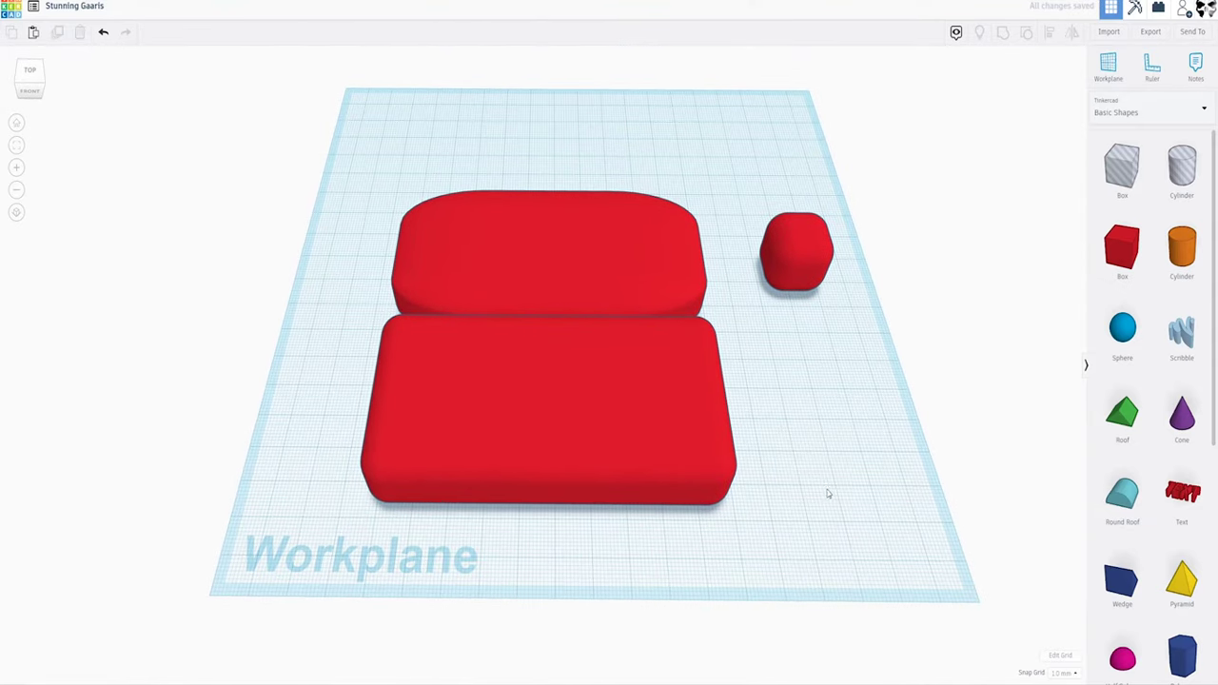
pyautogui.hotkey('ctrl', 'a')
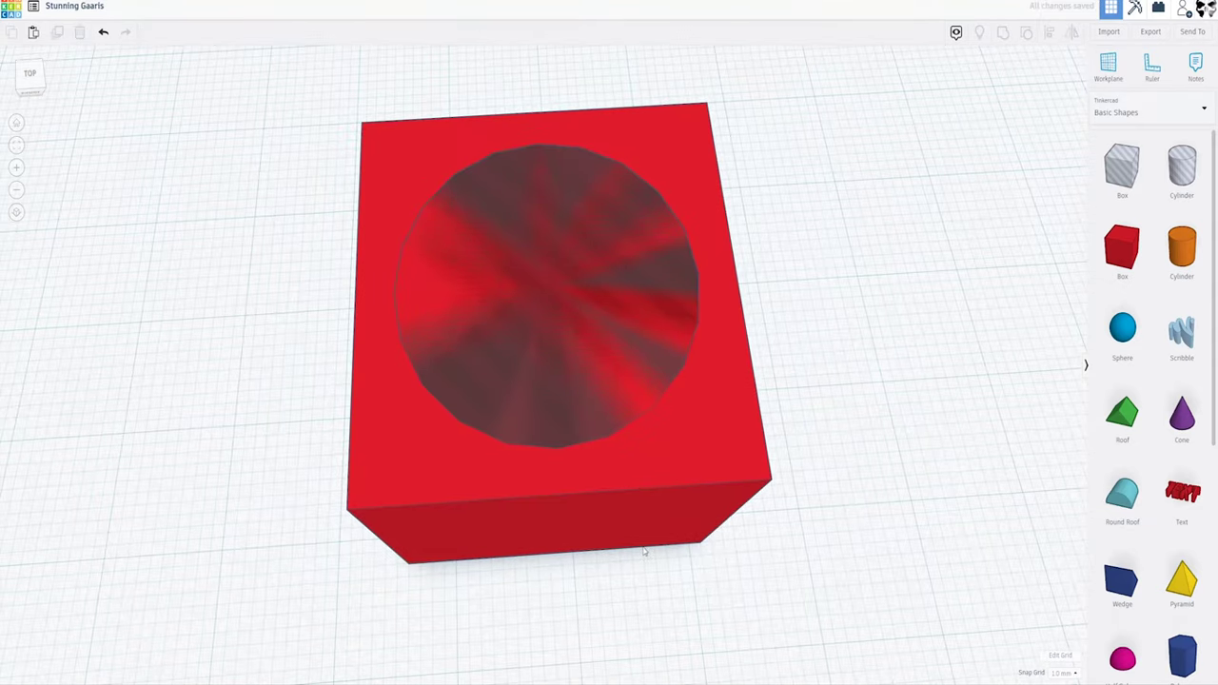
# Group the red box with the 20-sided cylinder hole to cut an opening through the box
pyautogui.hotkey('ctrl', 'a')
pyautogui.click(1001, 36)
pyautogui.click(782, 493)
pyautogui.moveTo(782, 493); pyautogui.dragTo(698, 478, button='right')
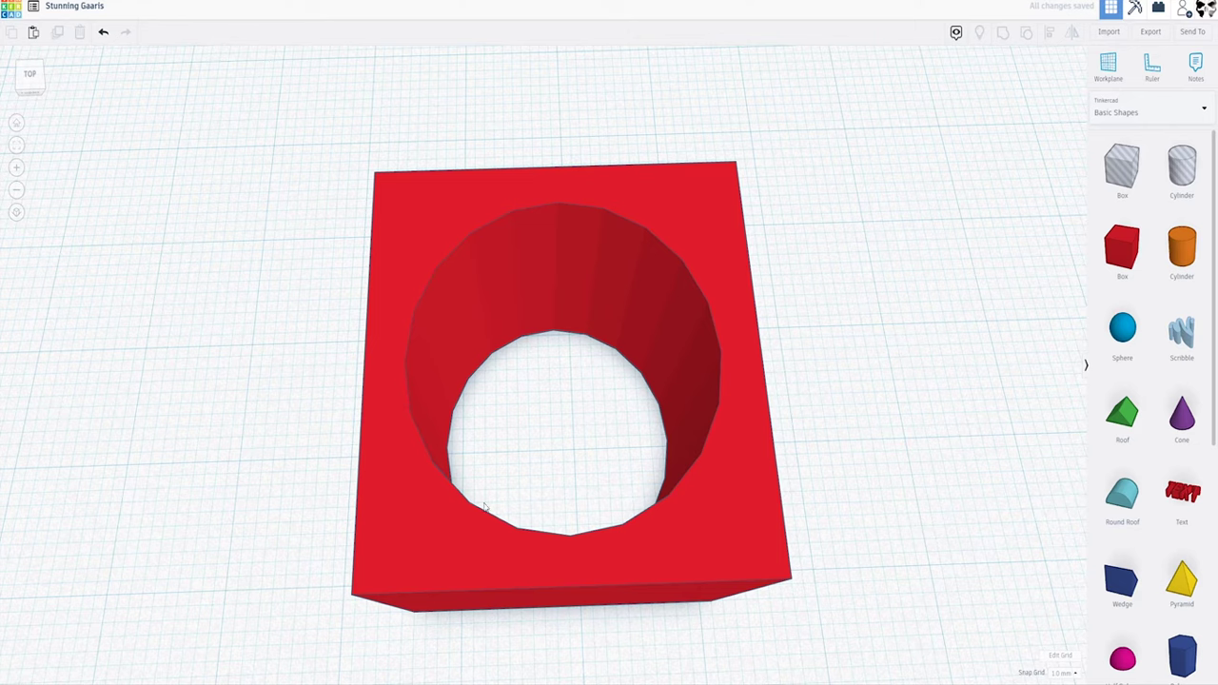
pyautogui.scroll(-2, 653, 513)
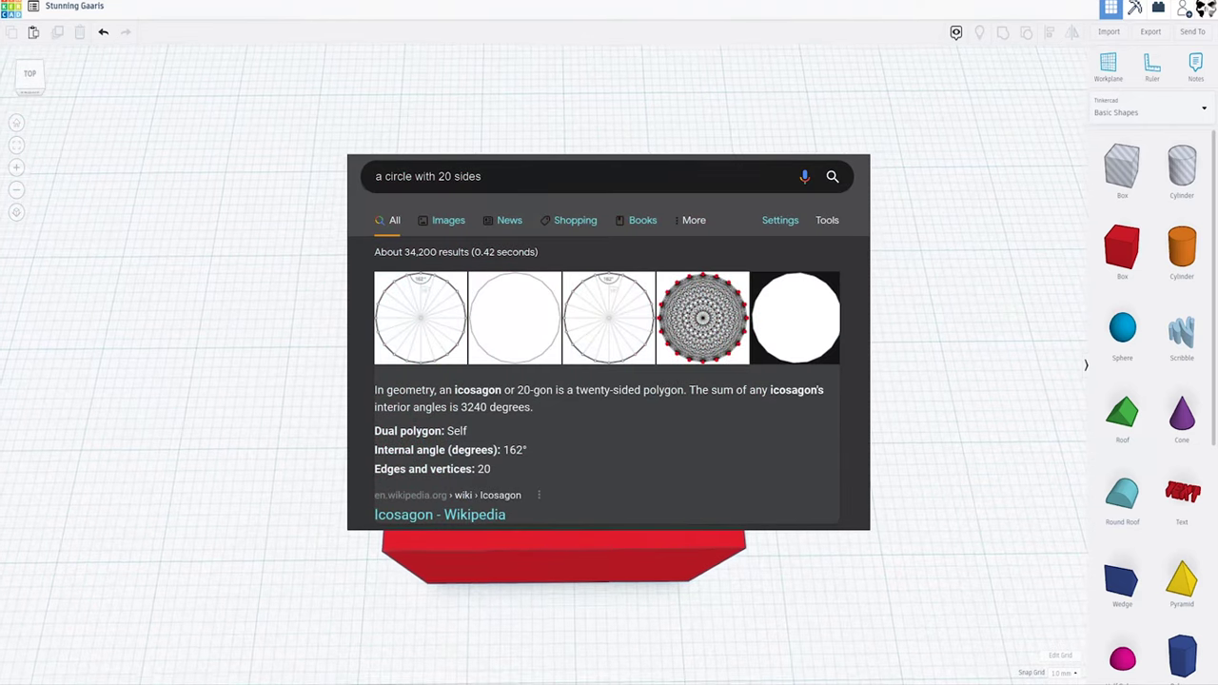
# Ungroup the red box and cylinder hole, set the hole's Sides to 64, and group them again for a smoother opening
pyautogui.click(666, 489)
pyautogui.click(1026, 36)
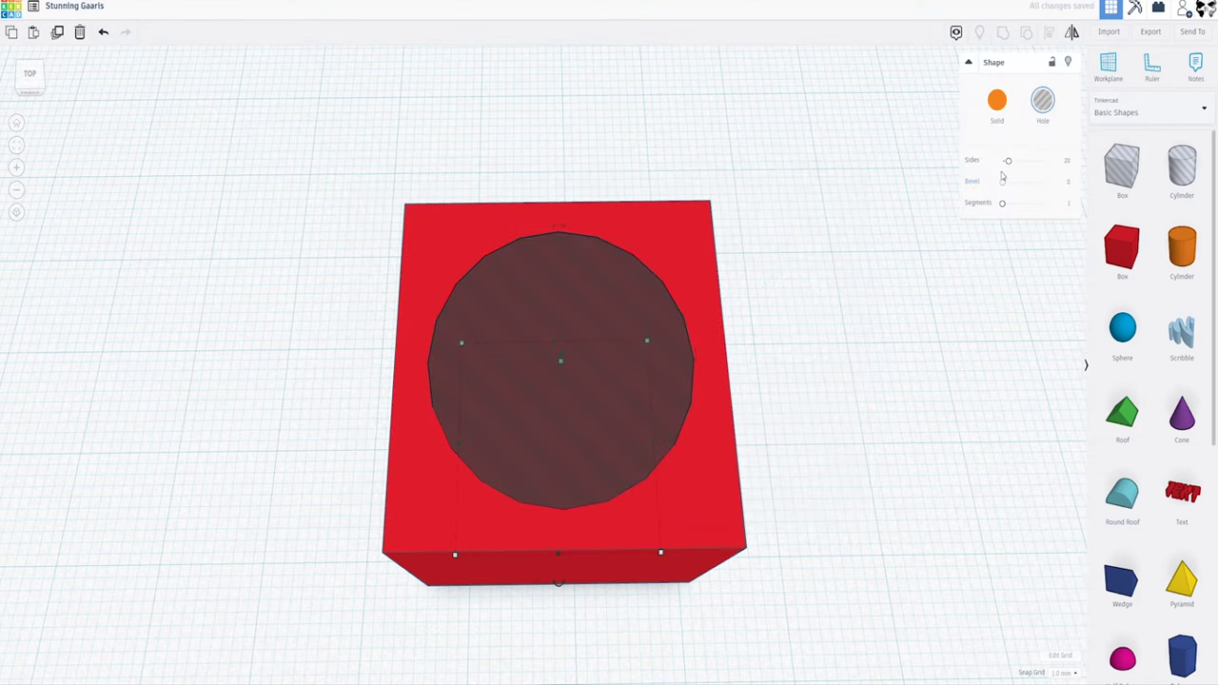
pyautogui.moveTo(1008, 167); pyautogui.dragTo(1062, 160)
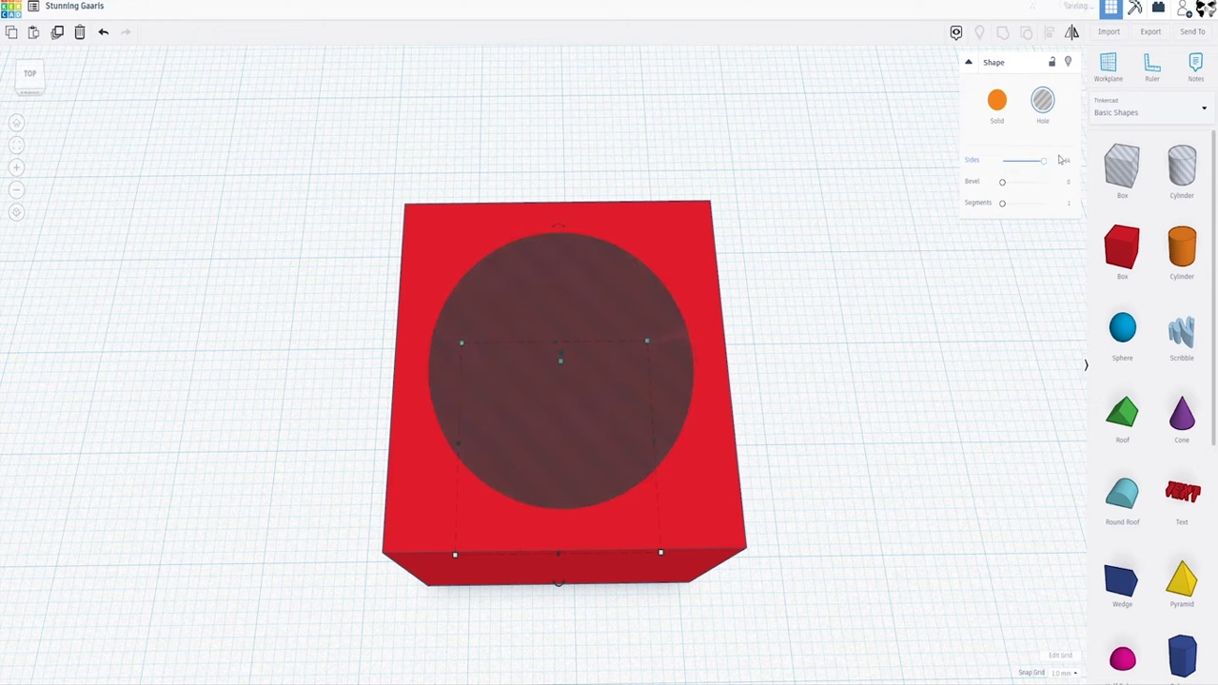
pyautogui.hotkey('ctrl', 'a')
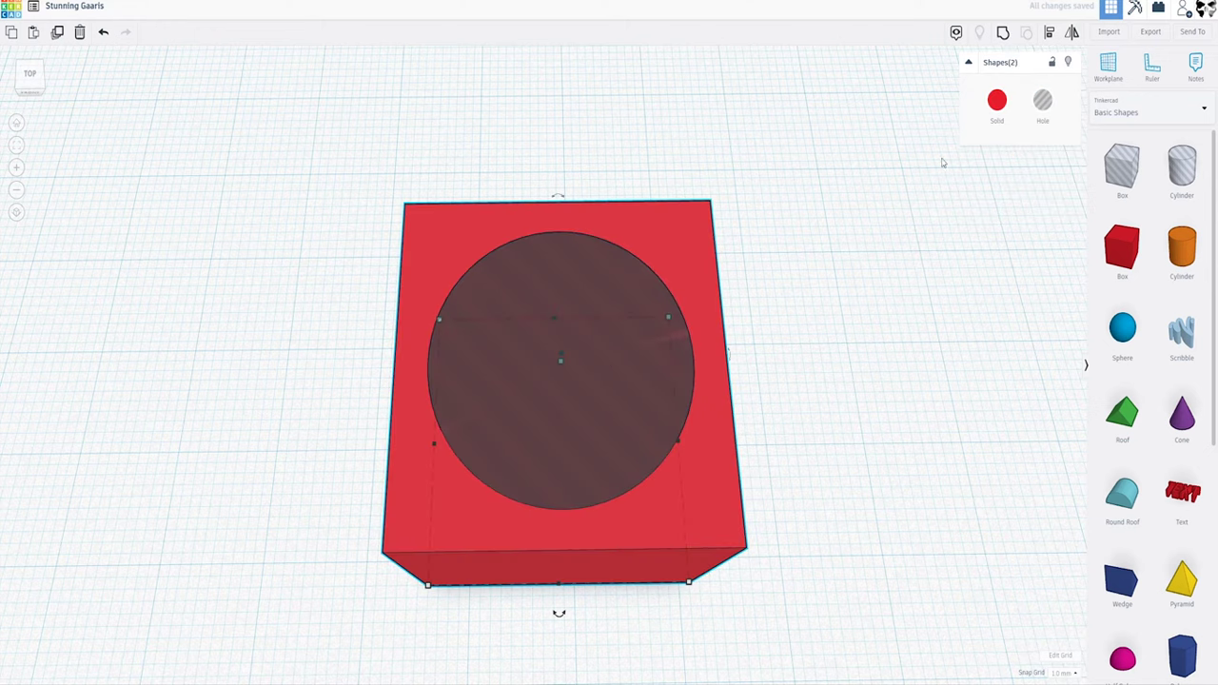
pyautogui.click(1002, 34)
pyautogui.click(831, 372)
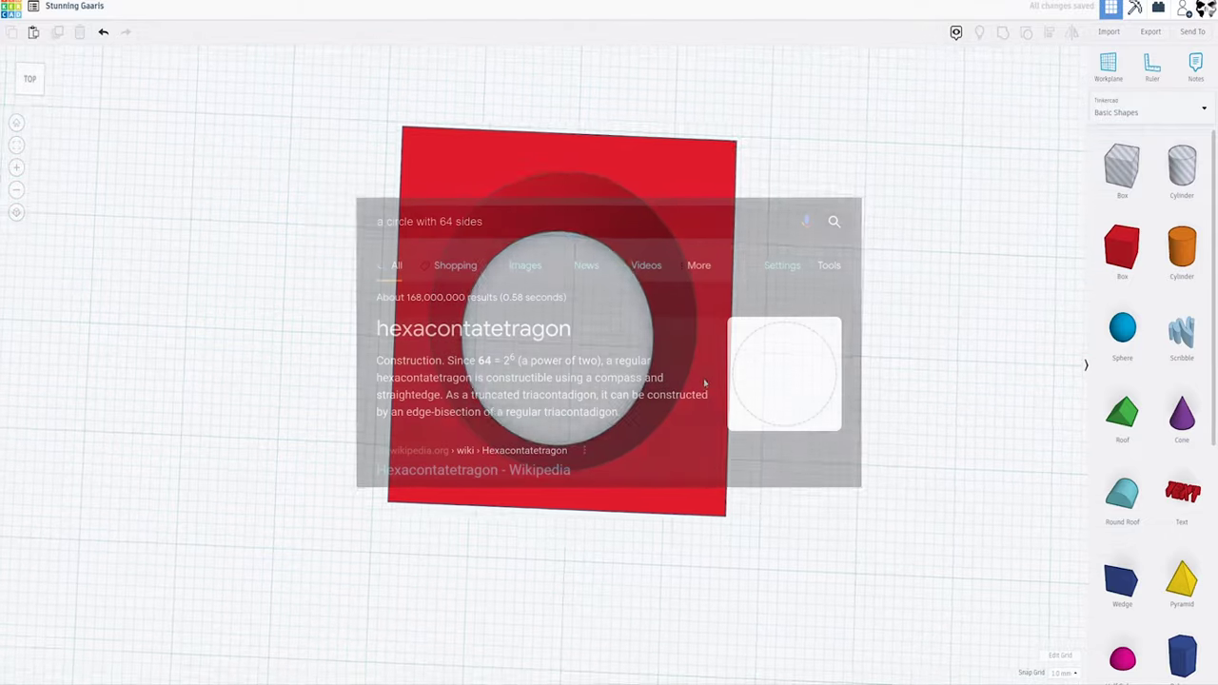
pyautogui.moveTo(609, 409); pyautogui.dragTo(609, 338, button='right')
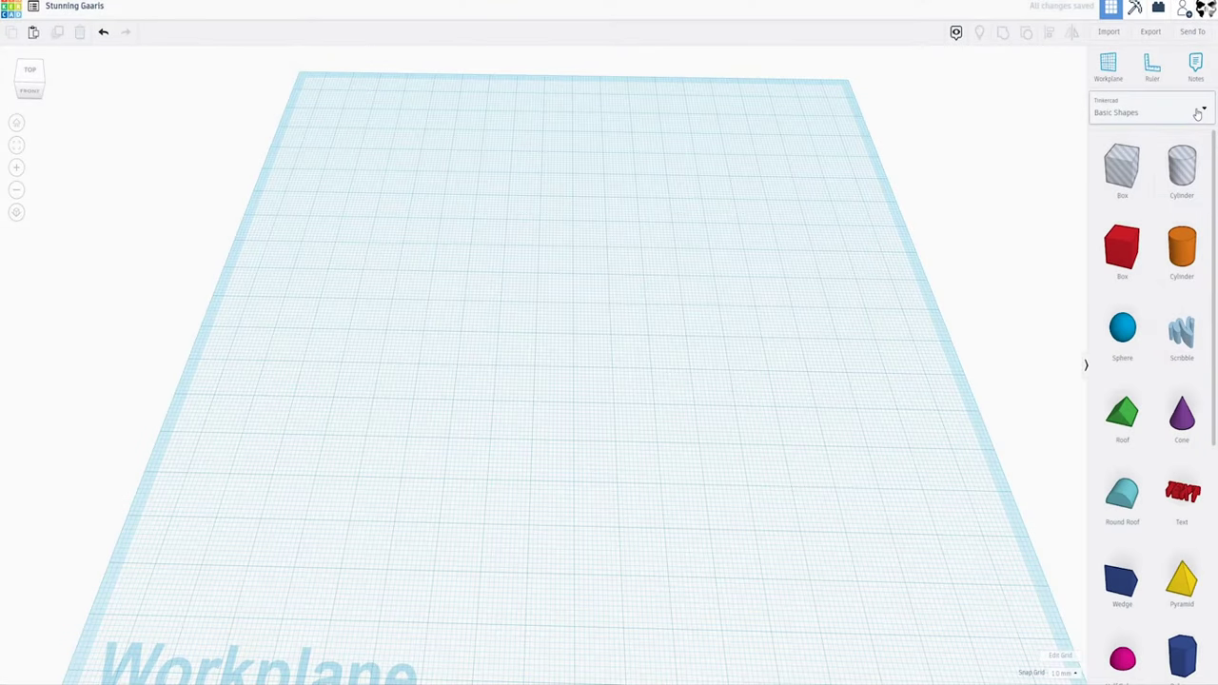
# Browse the Dinosaur and Skeleton collections of printable shapes
pyautogui.click(1200, 113)
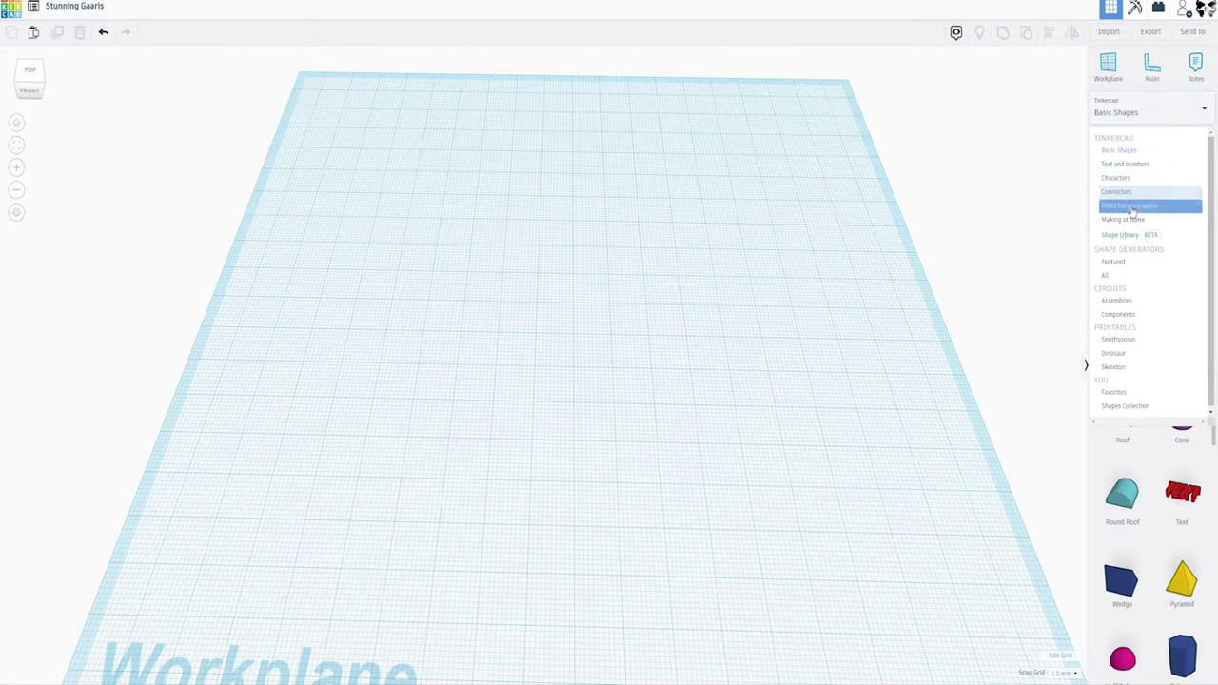
pyautogui.click(1127, 353)
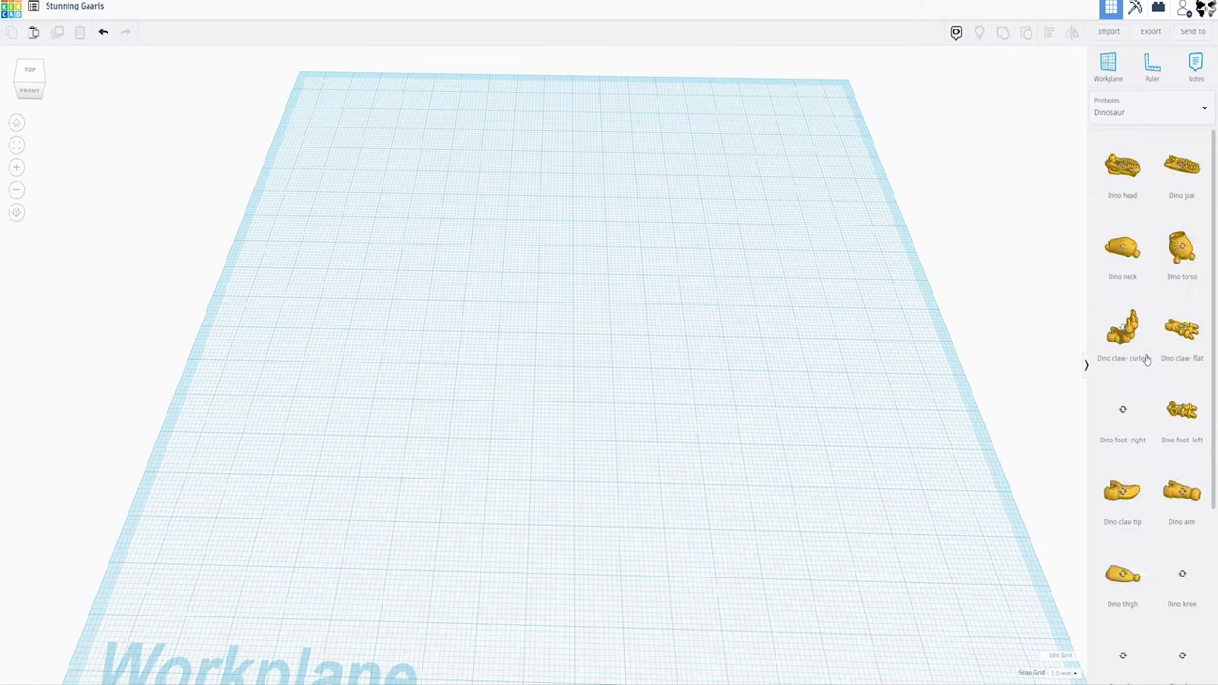
pyautogui.click(1170, 122)
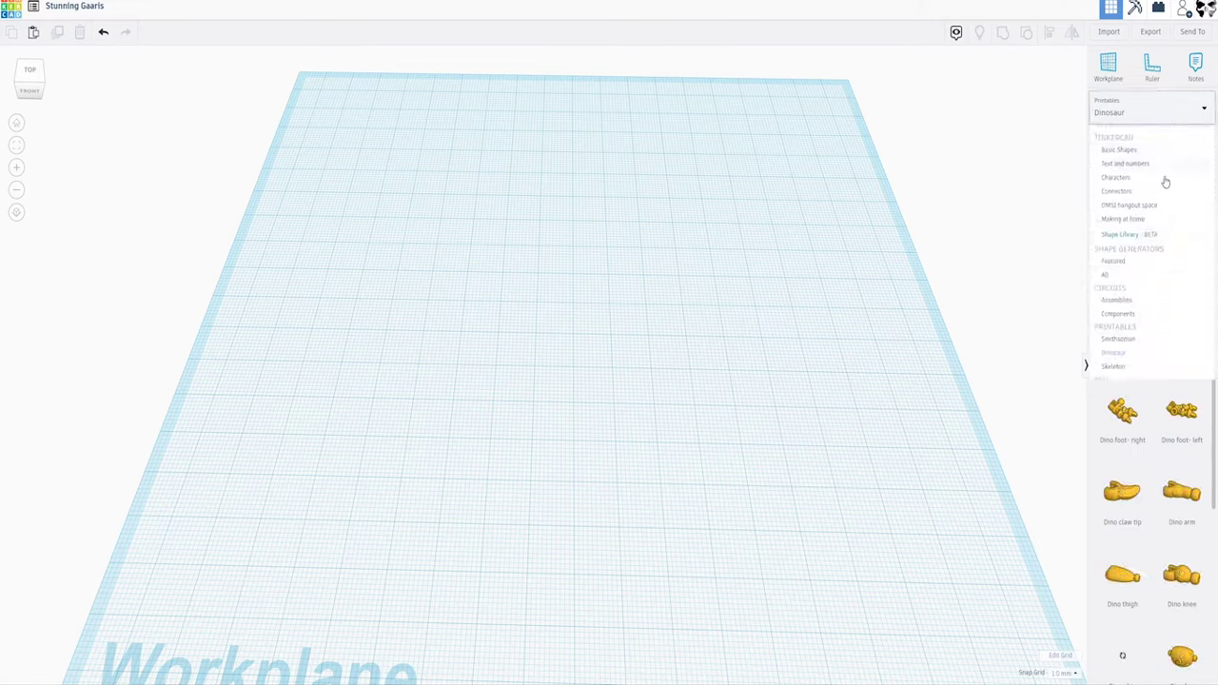
pyautogui.click(1132, 366)
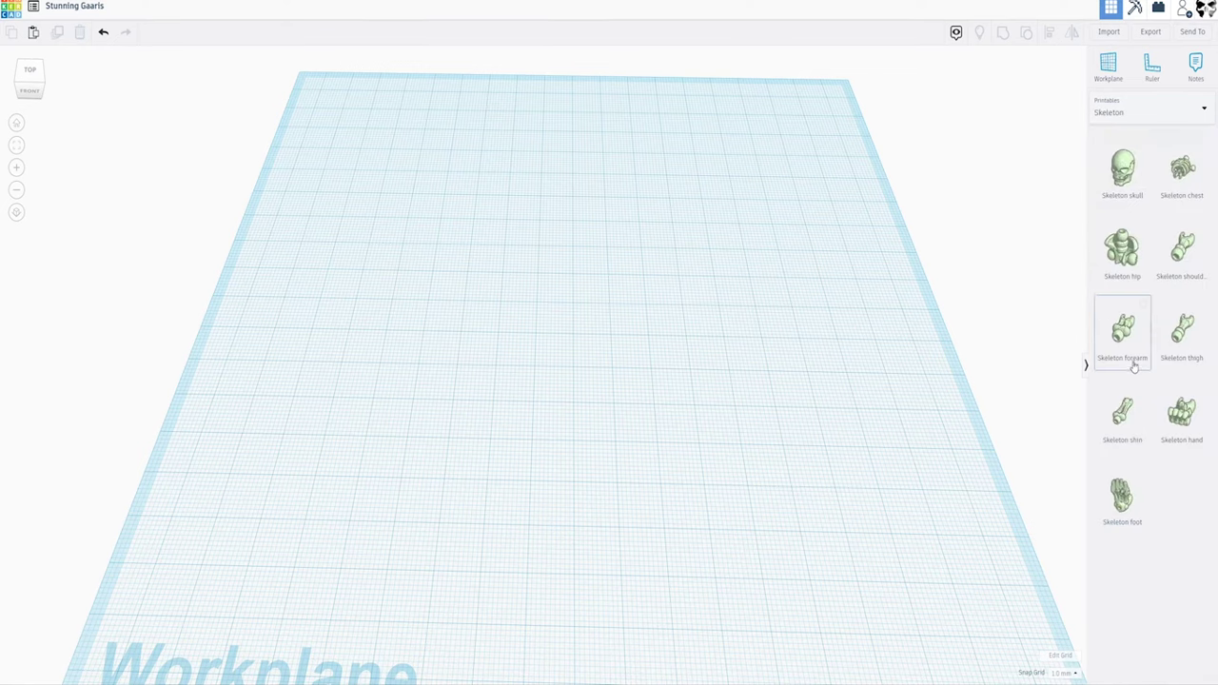
pyautogui.click(1135, 181)
pyautogui.moveTo(780, 434)
pyautogui.mouseDown(button='right')
pyautogui.moveTo(780, 332)
pyautogui.moveTo(778, 426)
pyautogui.mouseUp(button='right')
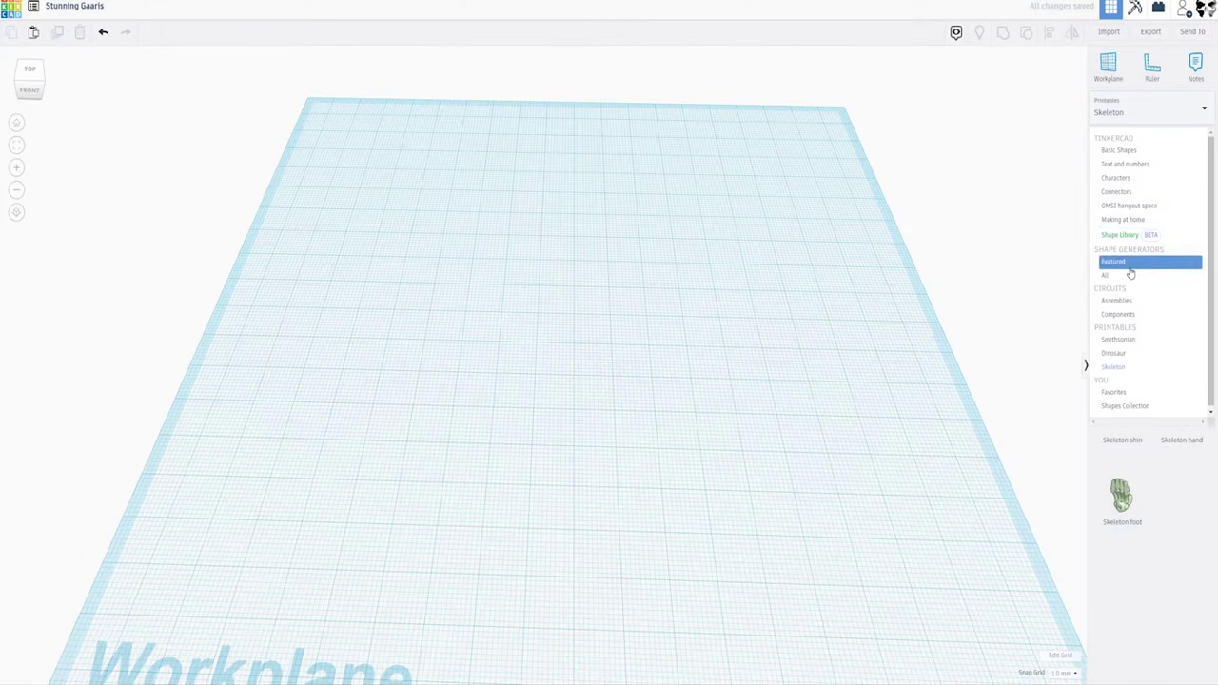
# Place an Extrusion from the Featured shape generators and reshape its profile into a guitar-pick outline with a narrow lower end
pyautogui.click(1132, 264)
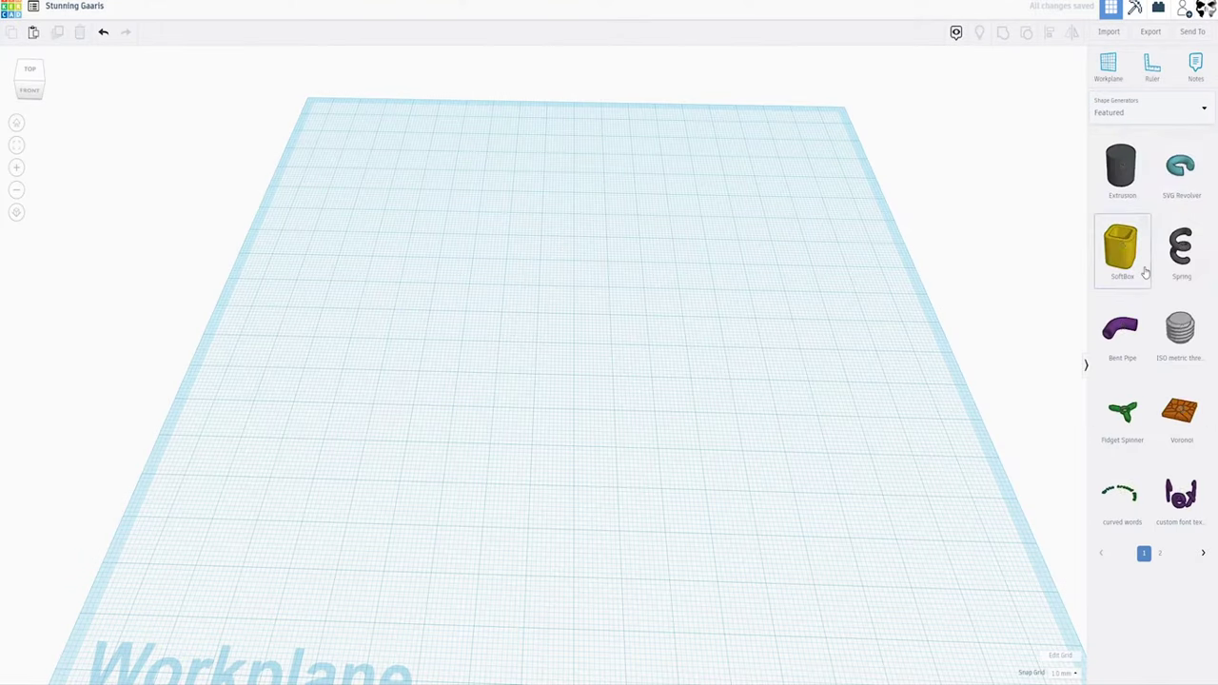
pyautogui.moveTo(1123, 173); pyautogui.dragTo(610, 395)
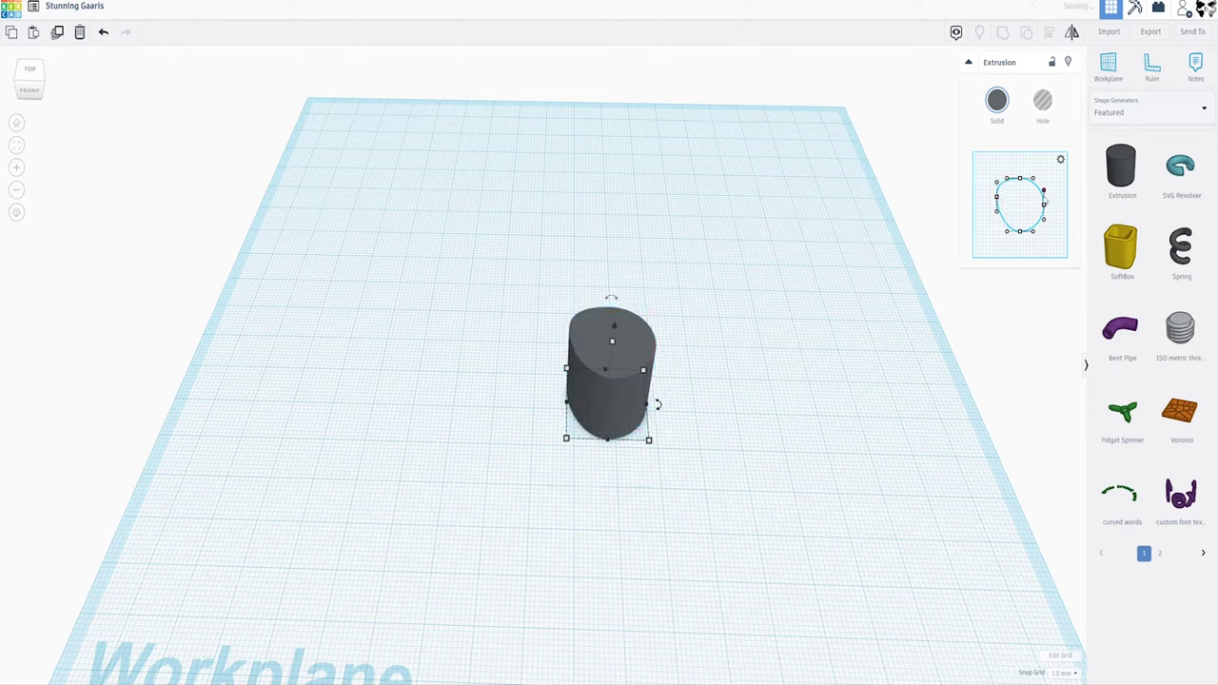
pyautogui.moveTo(1048, 193); pyautogui.dragTo(1046, 195)
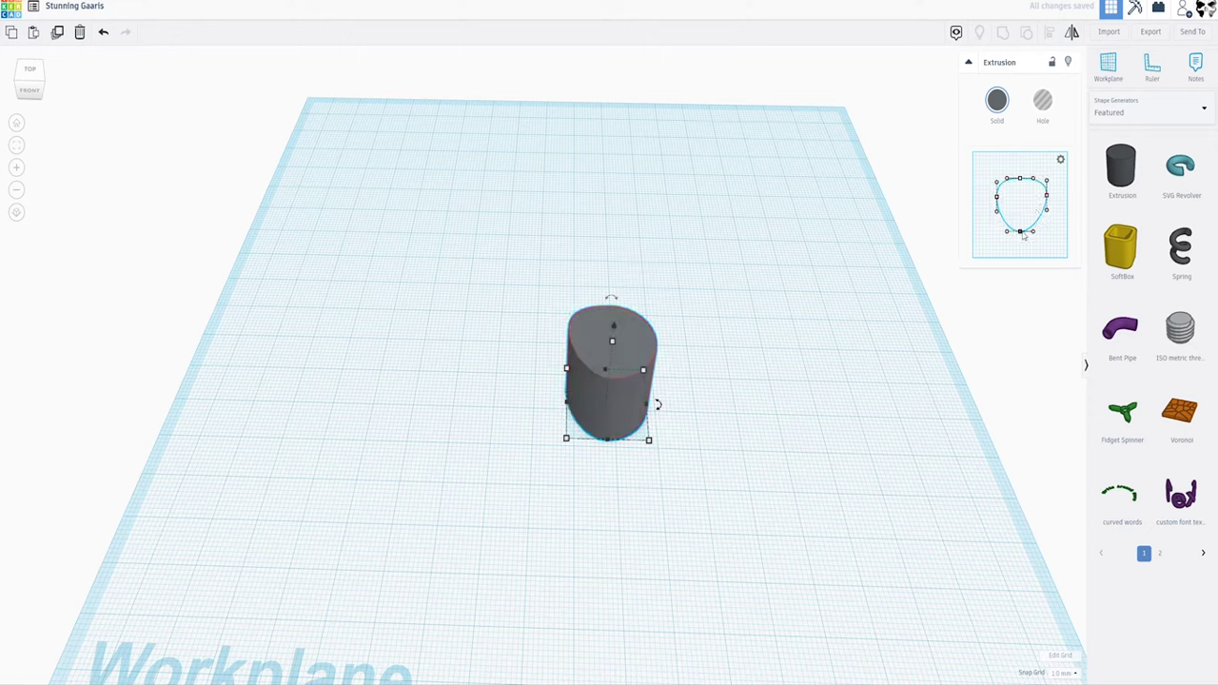
pyautogui.moveTo(1023, 237); pyautogui.dragTo(1023, 239)
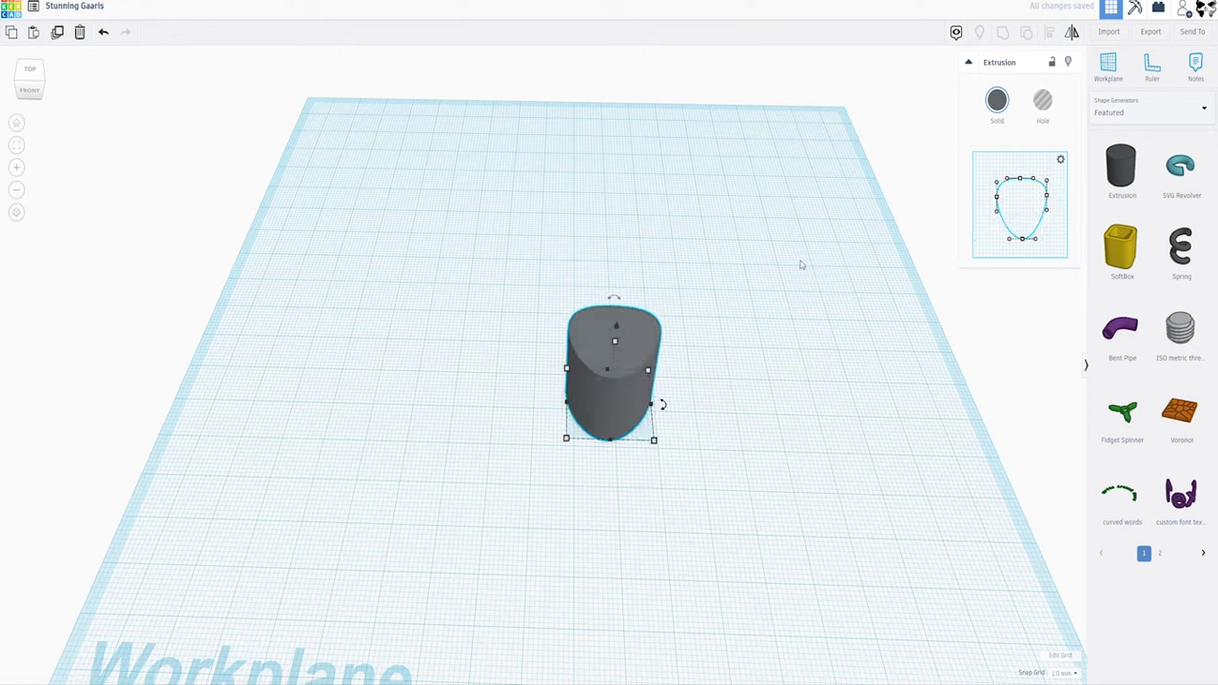
pyautogui.moveTo(802, 267); pyautogui.dragTo(771, 392, button='right')
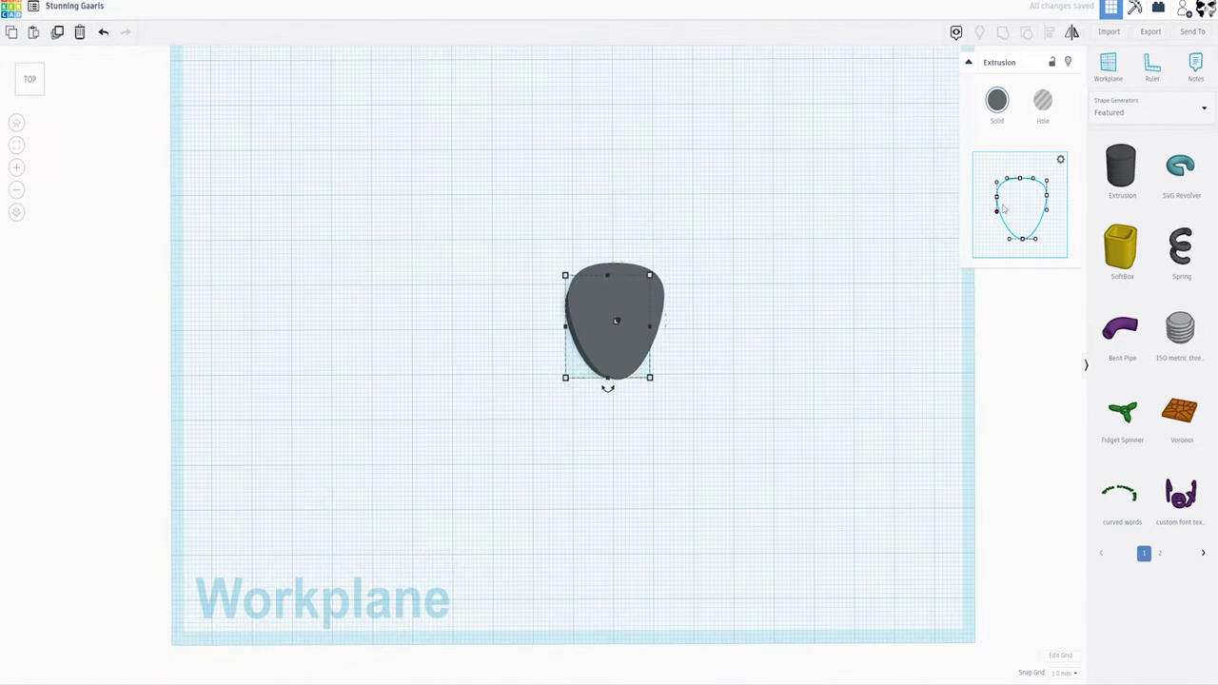
pyautogui.moveTo(1046, 197); pyautogui.dragTo(1045, 200)
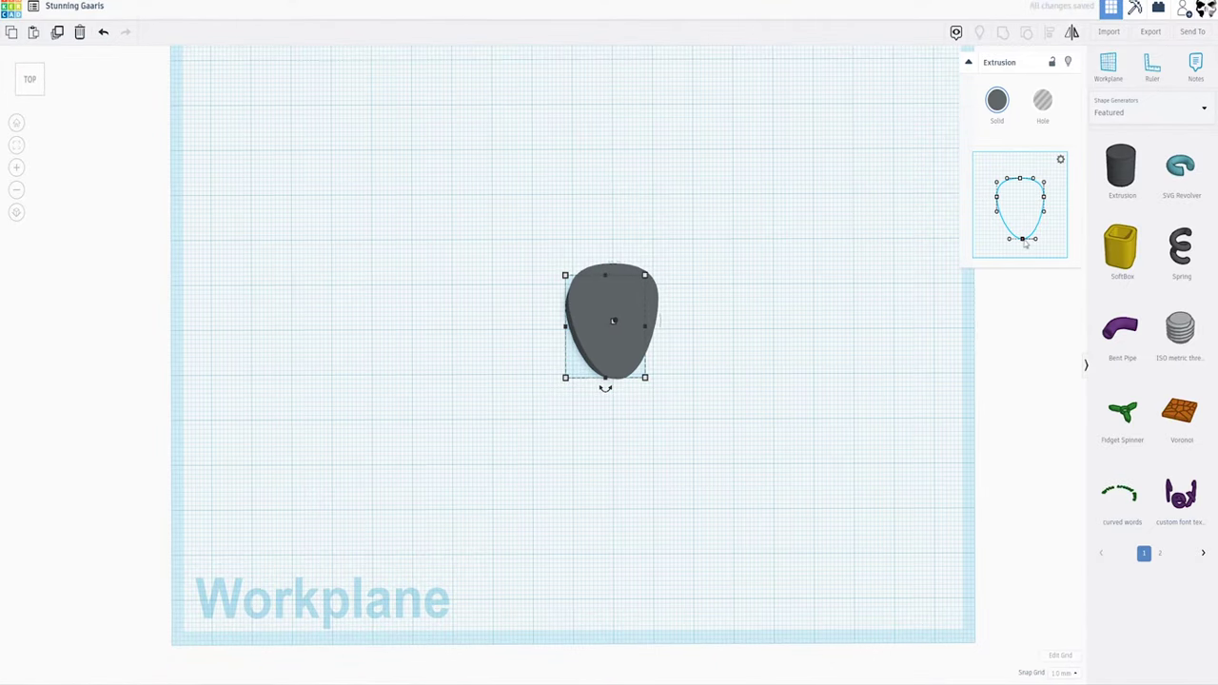
pyautogui.moveTo(1025, 249); pyautogui.dragTo(1024, 250)
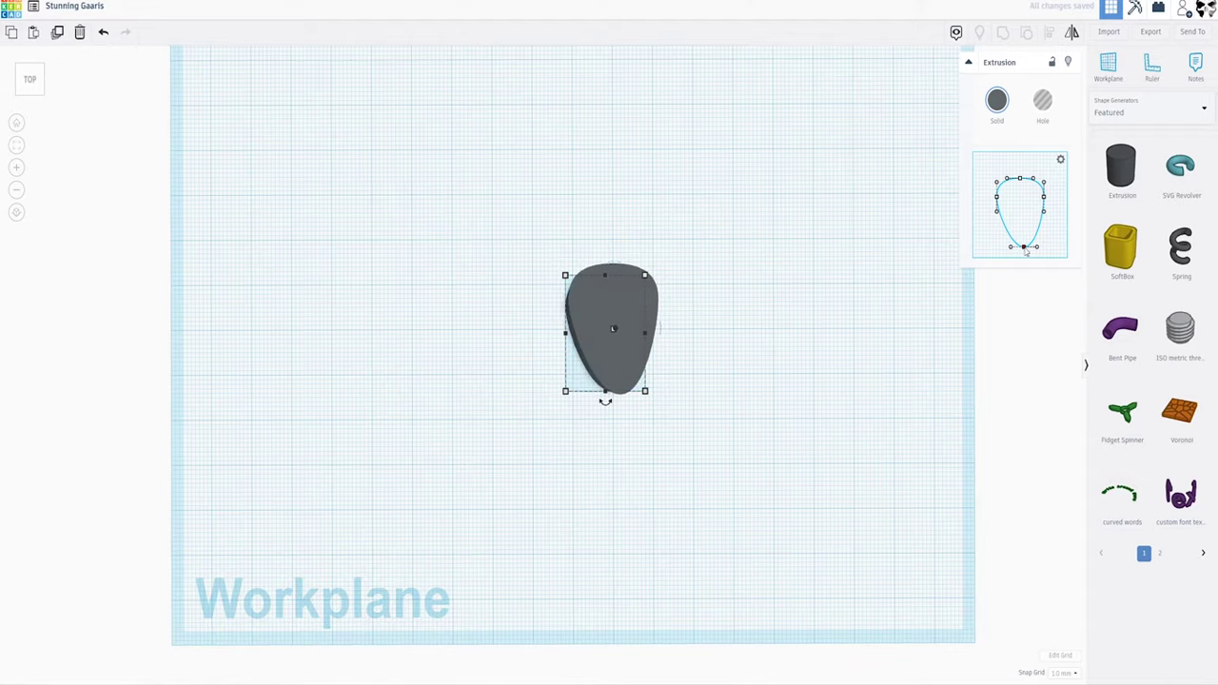
# Flatten the pick-shaped extrusion to a height of about 4 mm
pyautogui.moveTo(715, 387); pyautogui.dragTo(637, 354, button='right')
pyautogui.moveTo(628, 354); pyautogui.dragTo(628, 396)
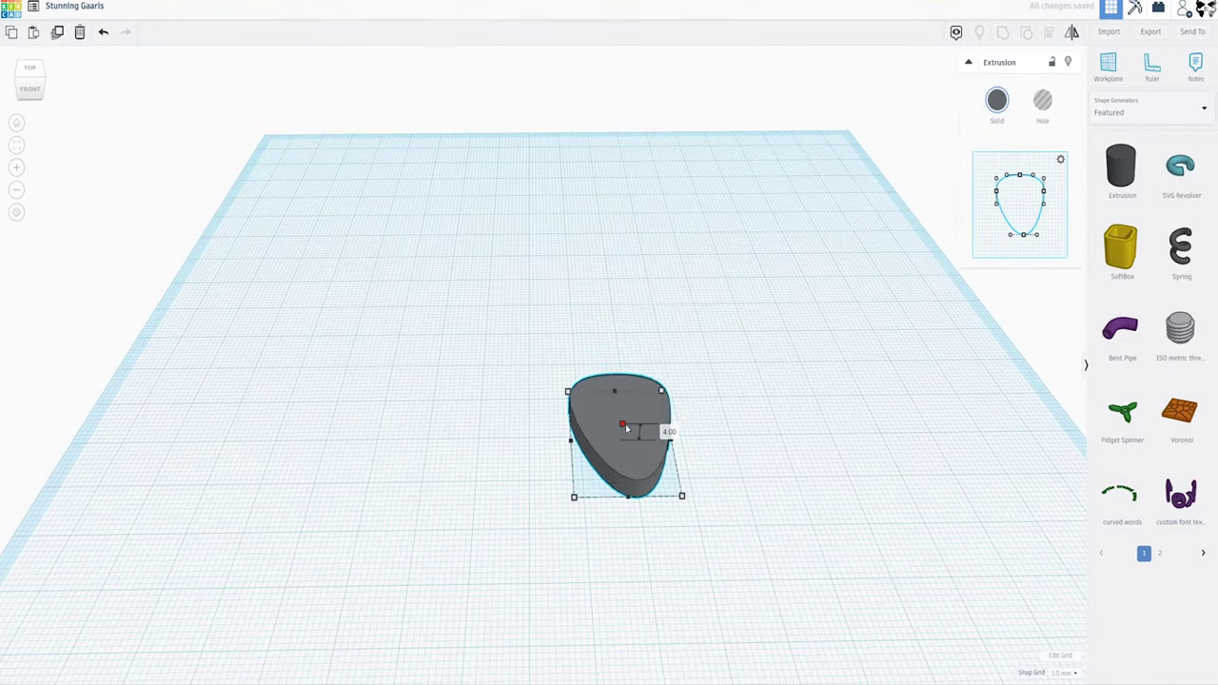
pyautogui.moveTo(728, 447); pyautogui.dragTo(721, 525, button='right')
pyautogui.click(705, 445)
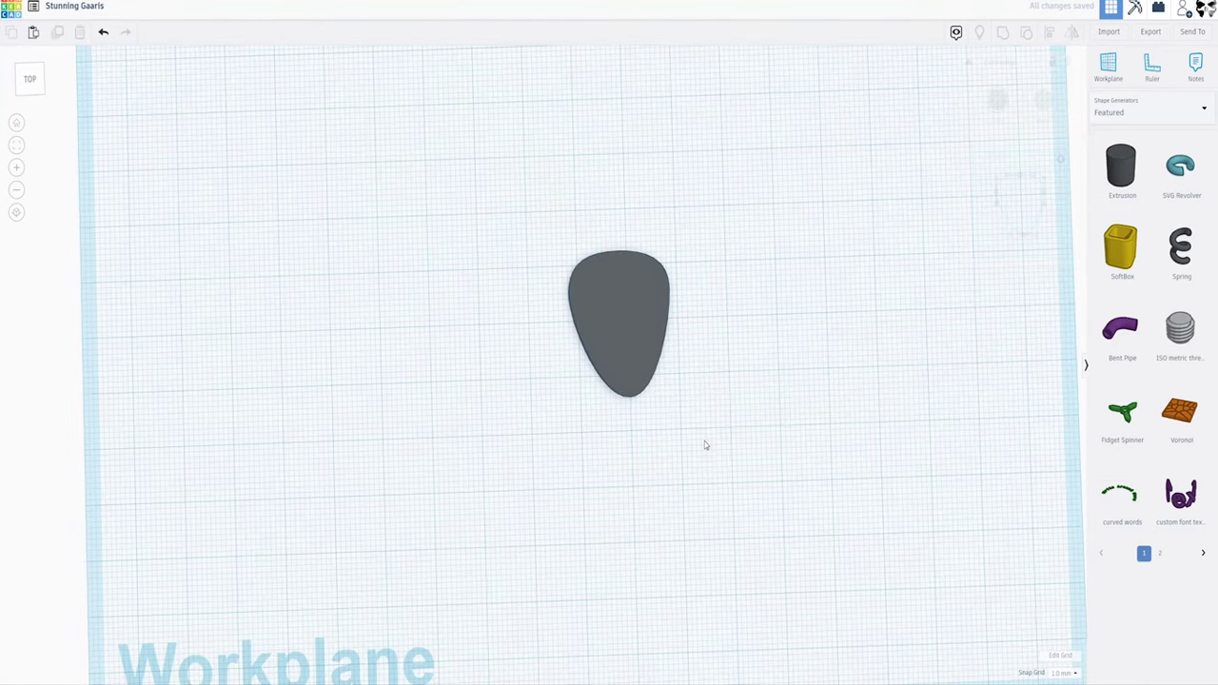
pyautogui.click(643, 359)
# Place a red Box to the left of the two stacked cylinder holes and reduce its height
pyautogui.moveTo(916, 373); pyautogui.dragTo(932, 345, button='right')
pyautogui.moveTo(724, 449); pyautogui.dragTo(717, 424, button='right')
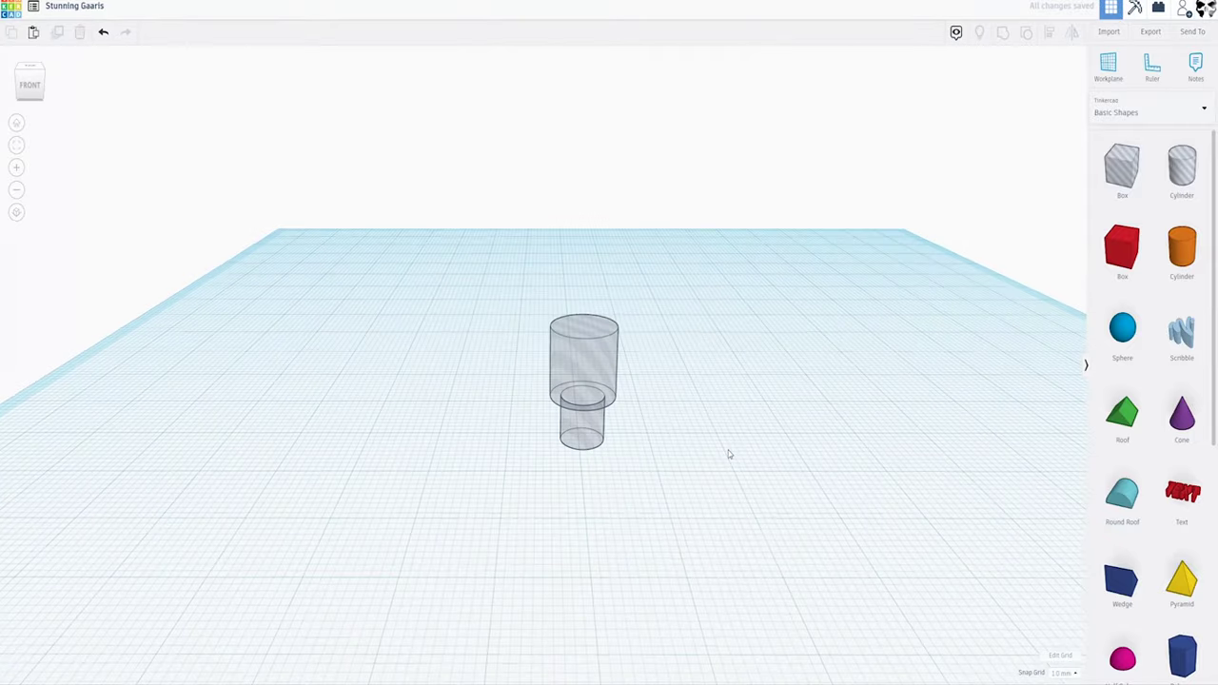
pyautogui.moveTo(1121, 245); pyautogui.dragTo(473, 346)
pyautogui.moveTo(473, 346); pyautogui.dragTo(479, 350, button='right')
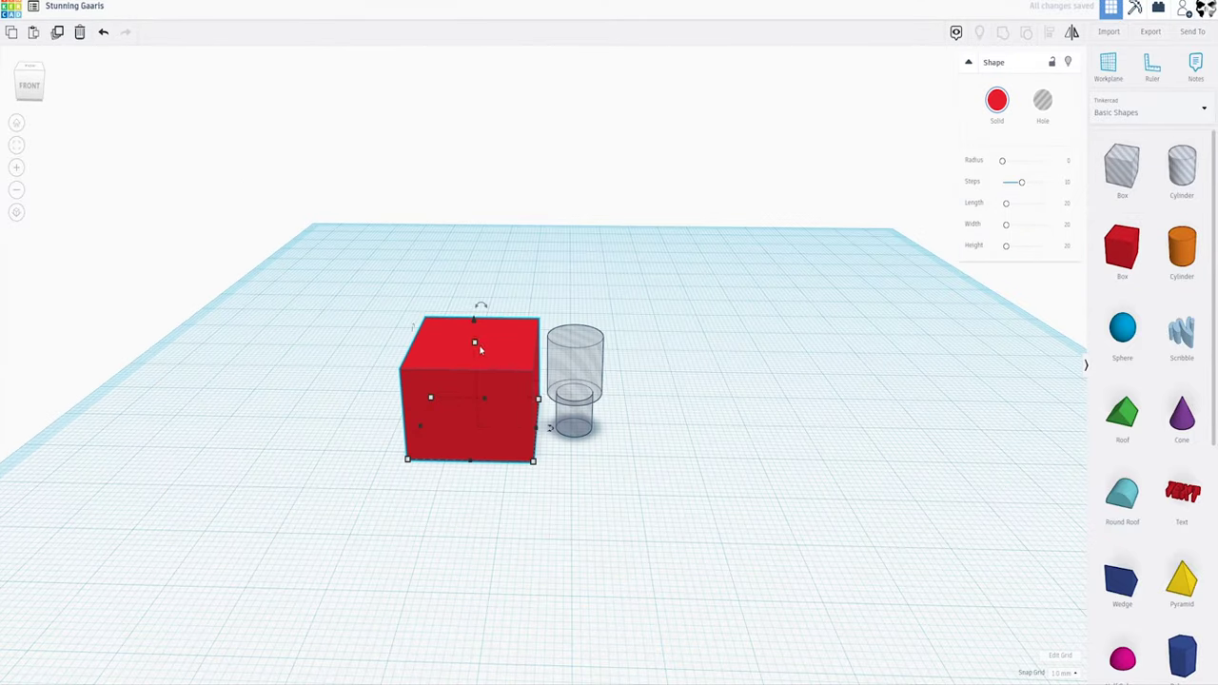
pyautogui.moveTo(477, 345); pyautogui.dragTo(478, 371)
# Move the stacked cylinder holes into the red box, centre them by alignment, and group everything to cut a stepped hole
pyautogui.moveTo(582, 380); pyautogui.dragTo(523, 381)
pyautogui.moveTo(520, 492); pyautogui.dragTo(419, 328)
pyautogui.click(1048, 33)
pyautogui.moveTo(562, 314); pyautogui.dragTo(585, 428, button='right')
pyautogui.click(474, 402)
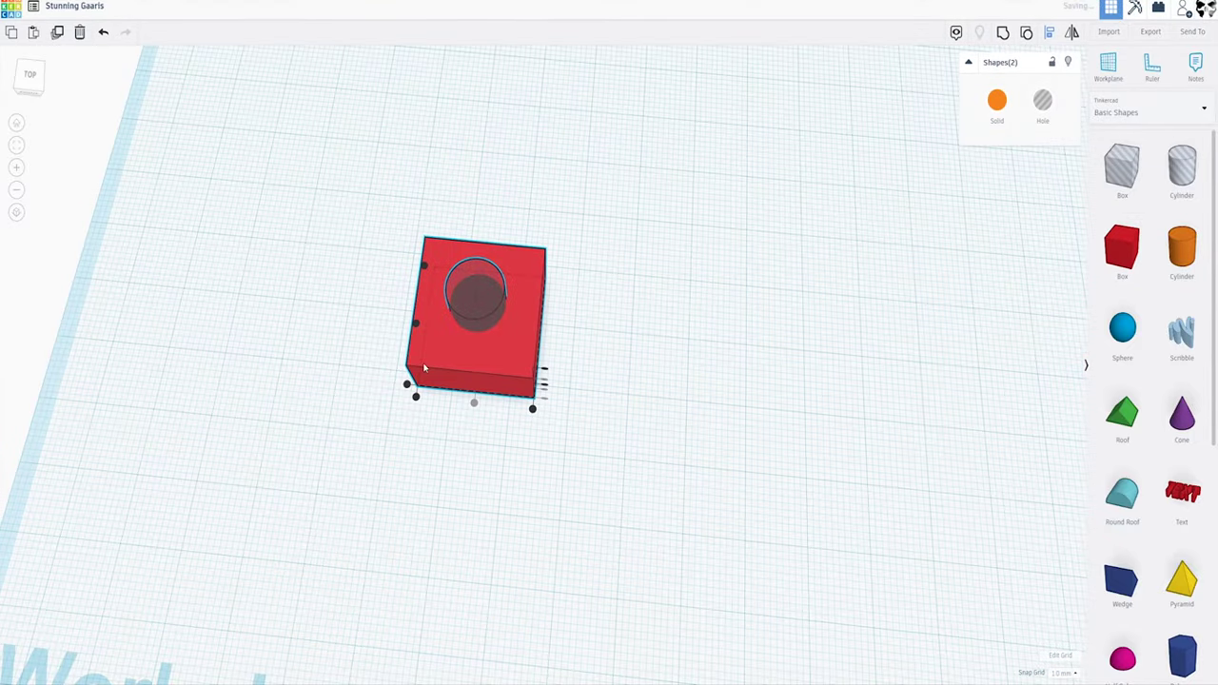
pyautogui.hotkey('ctrl', 'g')
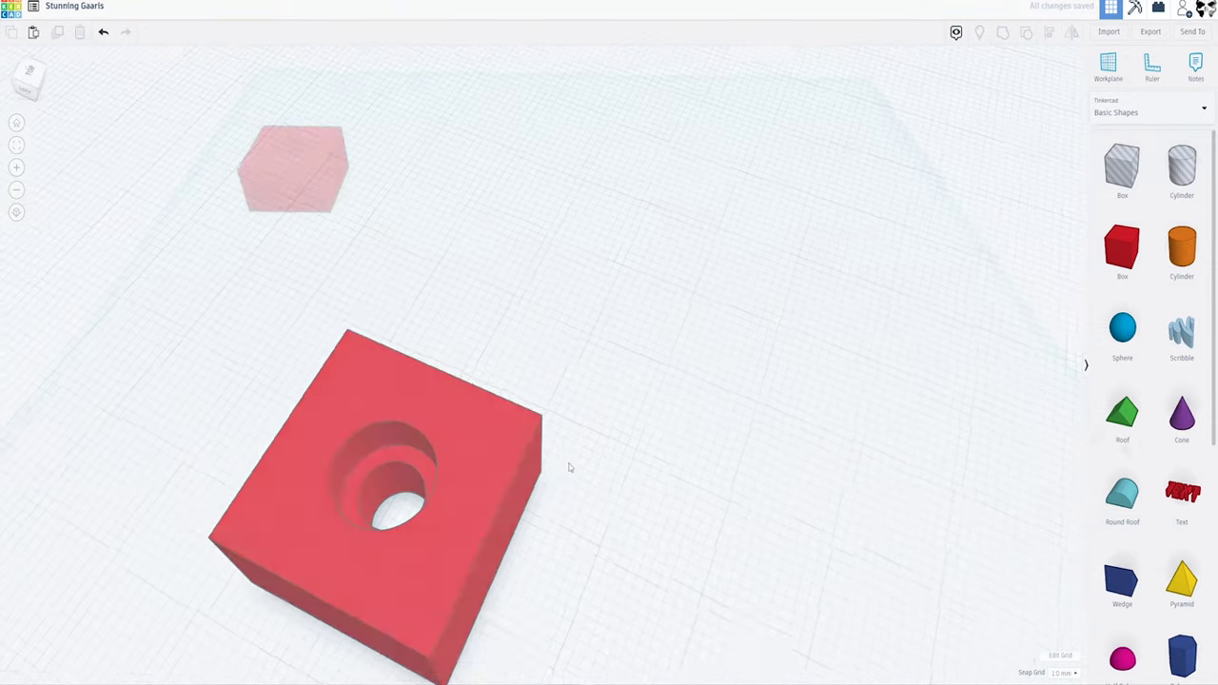
# Place a Cylinder hole in the middle of the workplane, set its Sides to 64, and make it narrower
pyautogui.moveTo(1182, 167); pyautogui.dragTo(582, 400)
pyautogui.moveTo(1005, 163); pyautogui.dragTo(1043, 160)
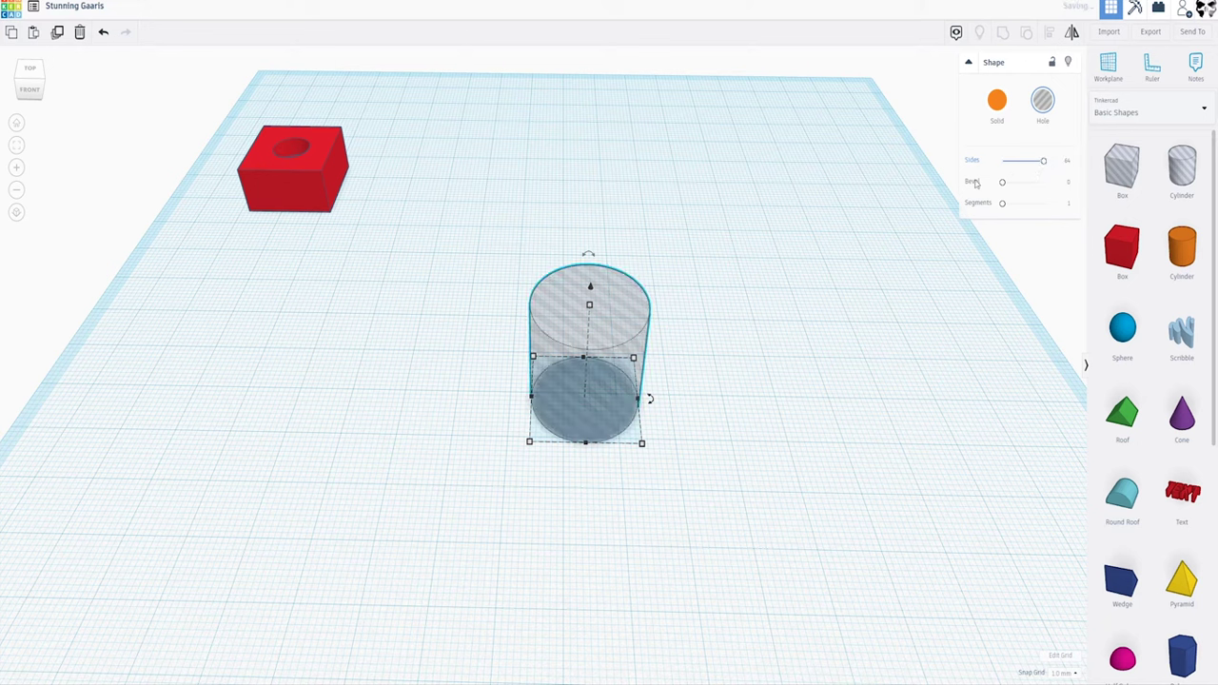
pyautogui.keyDown('shift'); pyautogui.moveTo(590, 305); pyautogui.dragTo(583, 358); pyautogui.keyUp('shift')
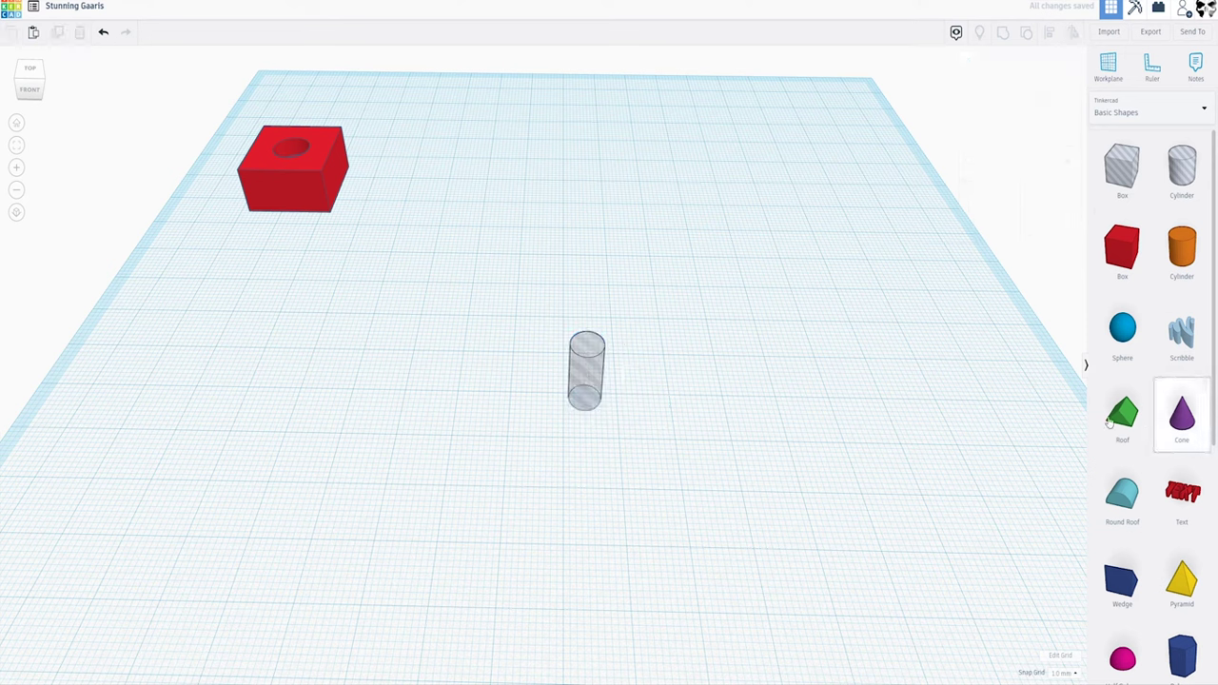
# Place a Cone to the right of the cylinder hole, set its Sides to 64, and mirror it upside down
pyautogui.moveTo(1109, 424); pyautogui.dragTo(729, 402)
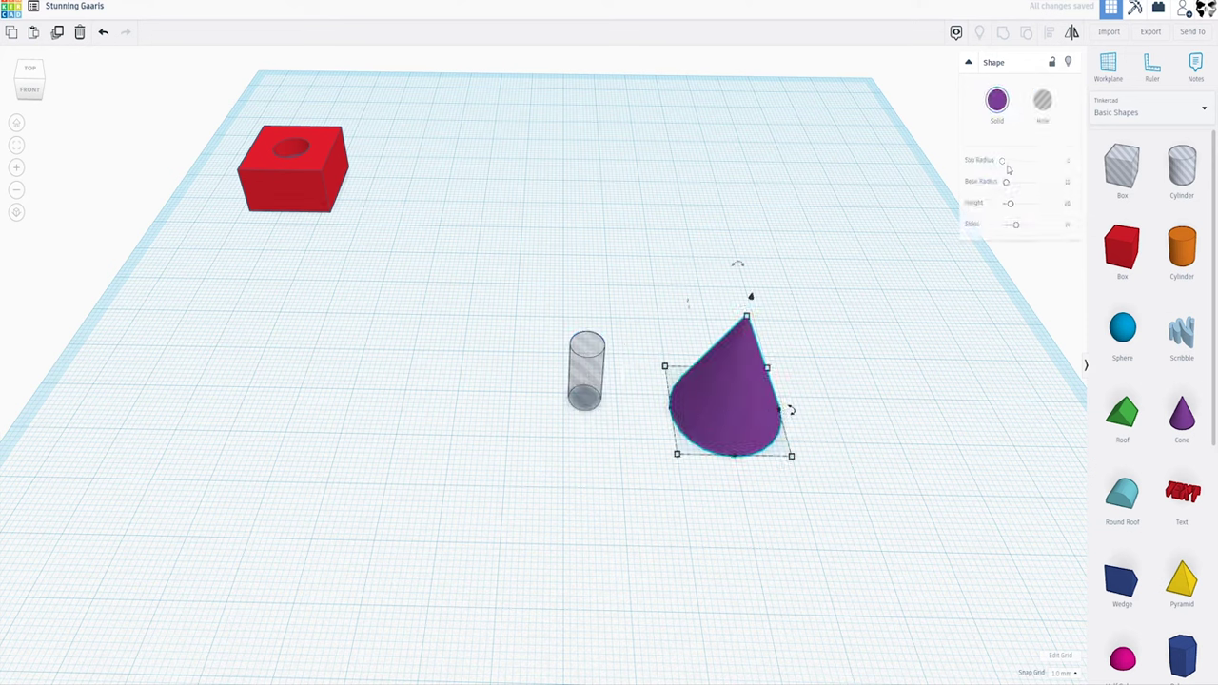
pyautogui.moveTo(1017, 226); pyautogui.dragTo(1042, 224)
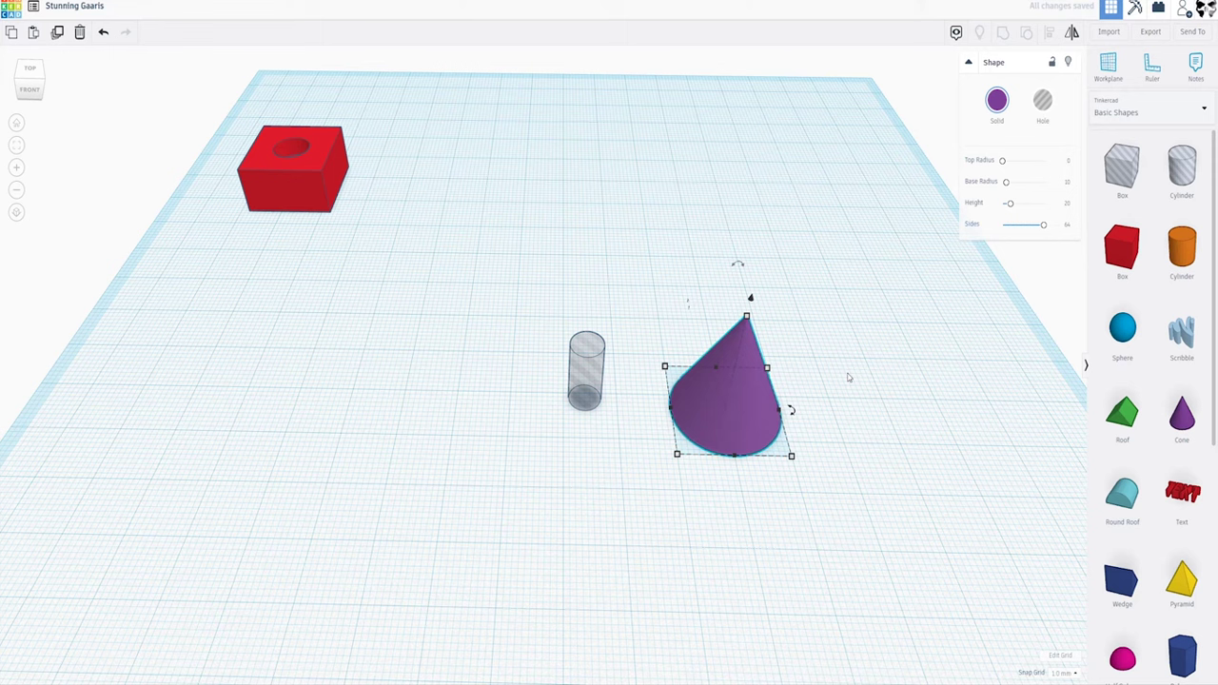
pyautogui.click(822, 413)
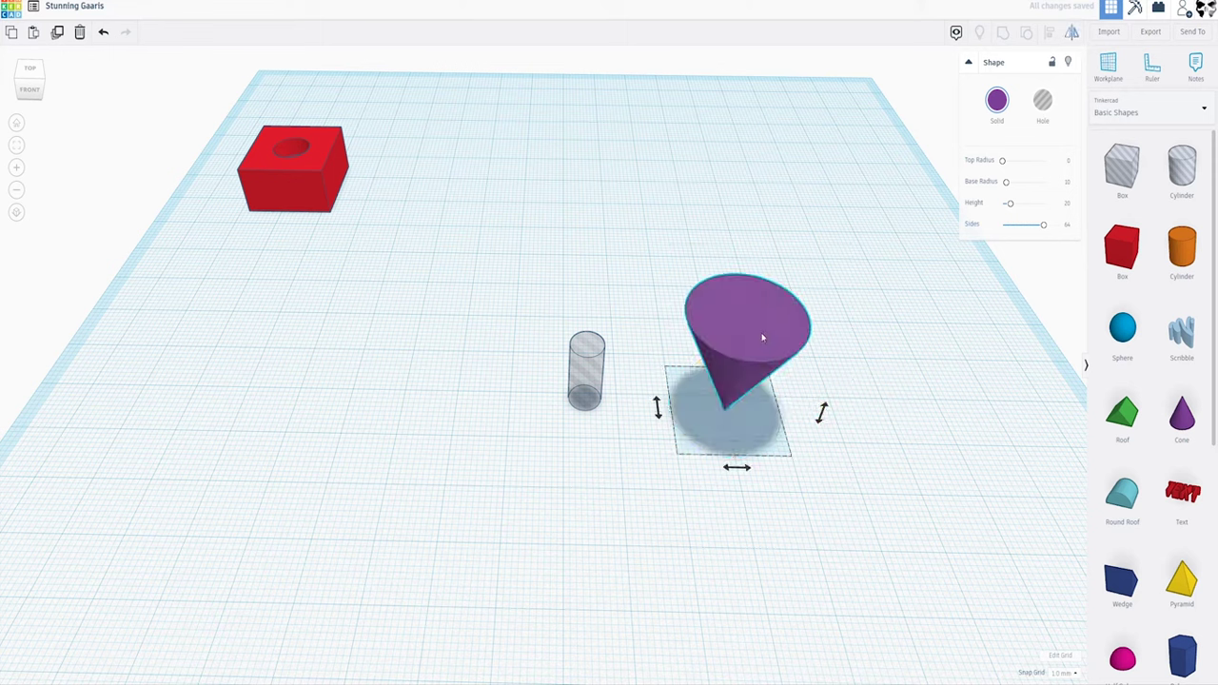
# Shrink the inverted cone's footprint and reduce its height to about 7 mm
pyautogui.moveTo(791, 455); pyautogui.dragTo(738, 418)
pyautogui.moveTo(711, 339); pyautogui.dragTo(710, 363)
pyautogui.scroll(6, 727, 433)
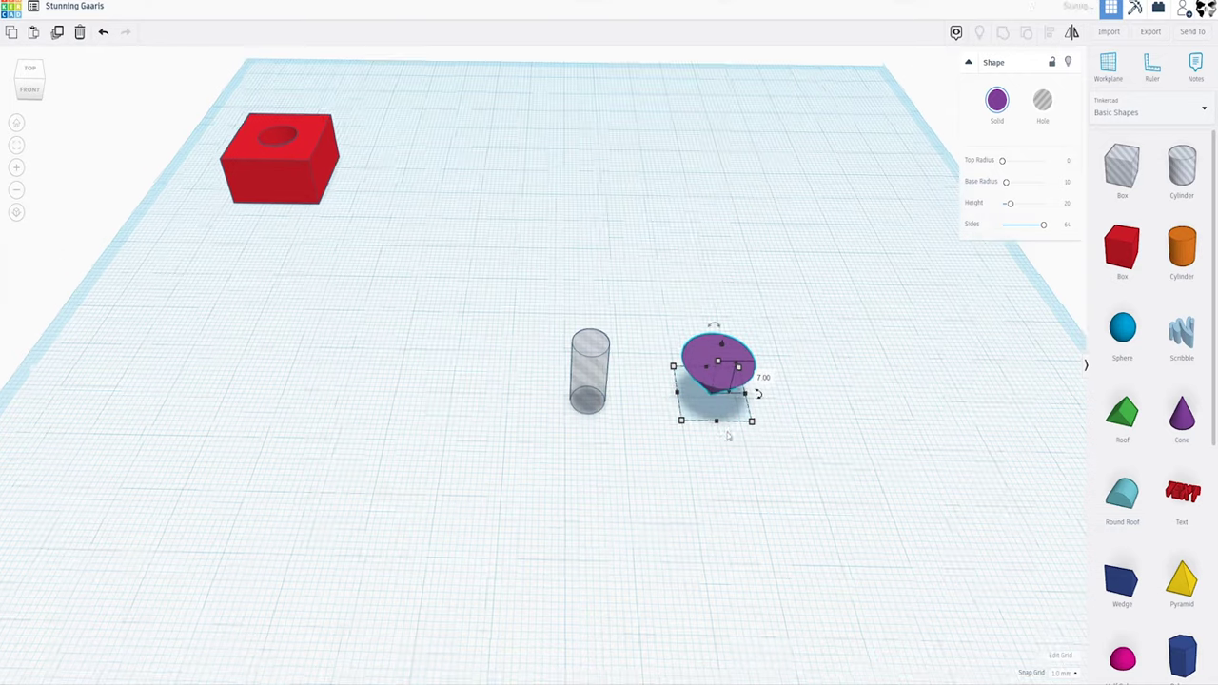
# Move the inverted cone over the upper end of the cylinder hole and select both shapes to align them
pyautogui.moveTo(770, 485); pyautogui.dragTo(788, 402, button='right')
pyautogui.moveTo(788, 403); pyautogui.dragTo(408, 304)
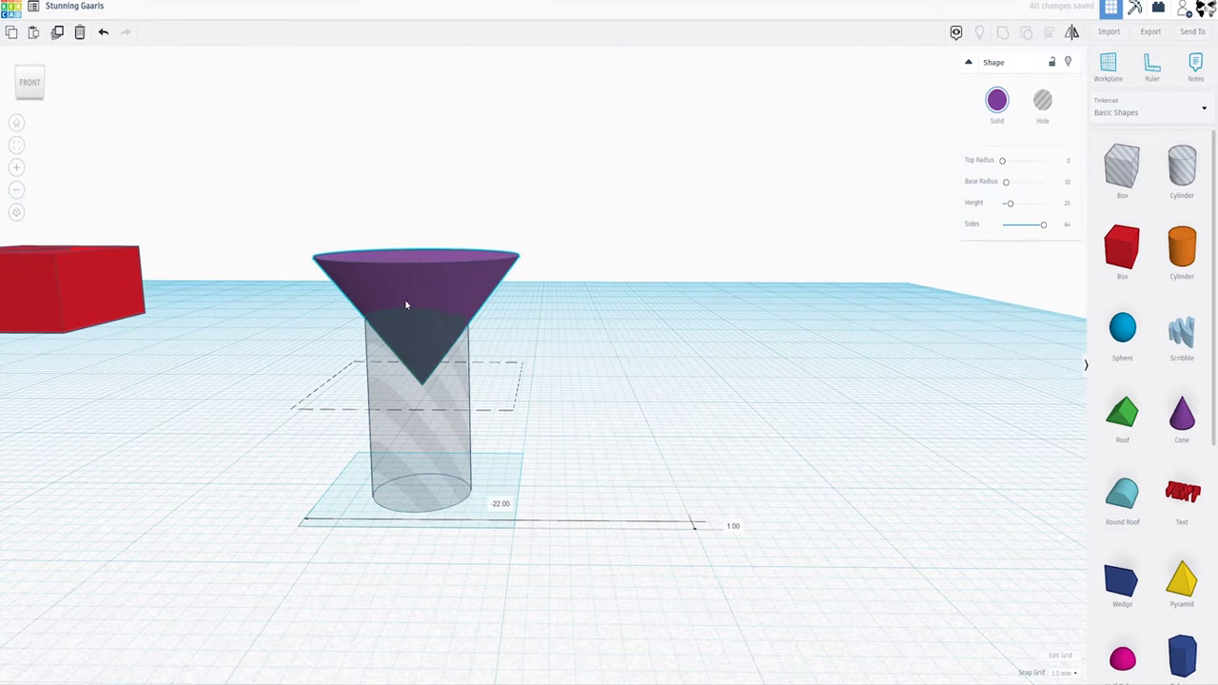
pyautogui.moveTo(411, 309); pyautogui.dragTo(424, 409, button='right')
pyautogui.moveTo(434, 223); pyautogui.dragTo(579, 231, button='middle')
pyautogui.keyDown('shift'); pyautogui.click(578, 324); pyautogui.keyUp('shift')
pyautogui.click(474, 382)
pyautogui.click(653, 426)
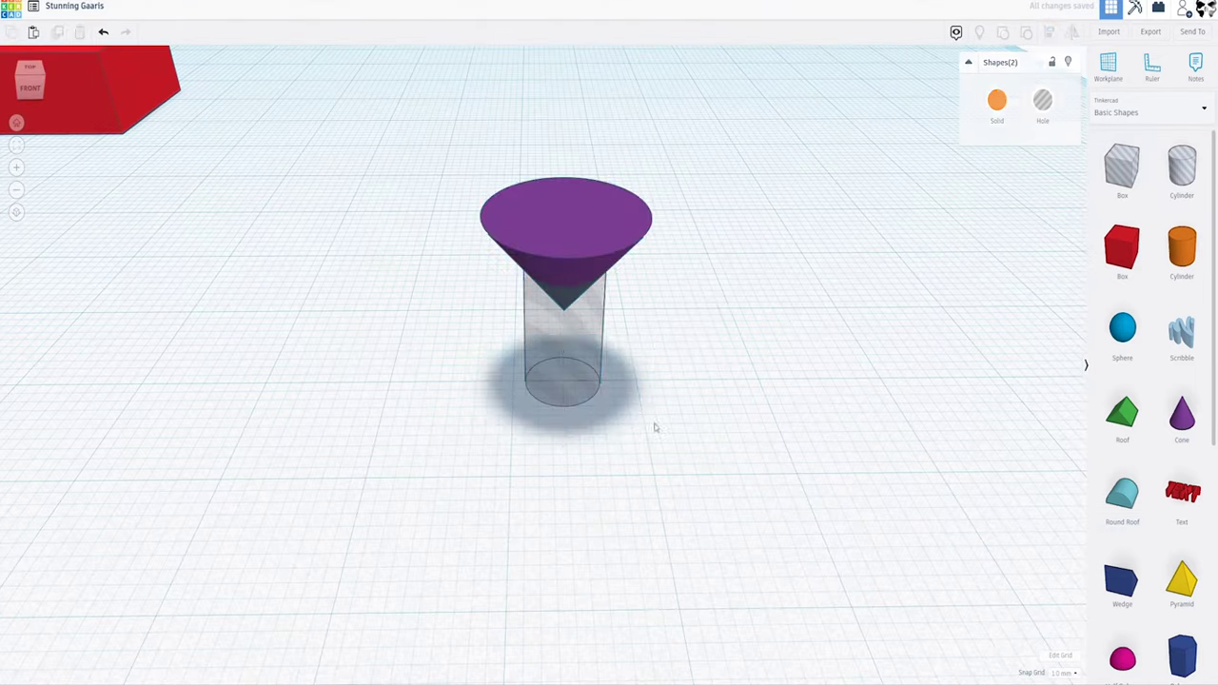
# Turn the inverted cone into a hole and group it with the cylinder hole as one countersink shape
pyautogui.click(595, 233)
pyautogui.click(1042, 101)
pyautogui.moveTo(609, 451); pyautogui.dragTo(539, 237)
pyautogui.scroll(-2, 728, 382)
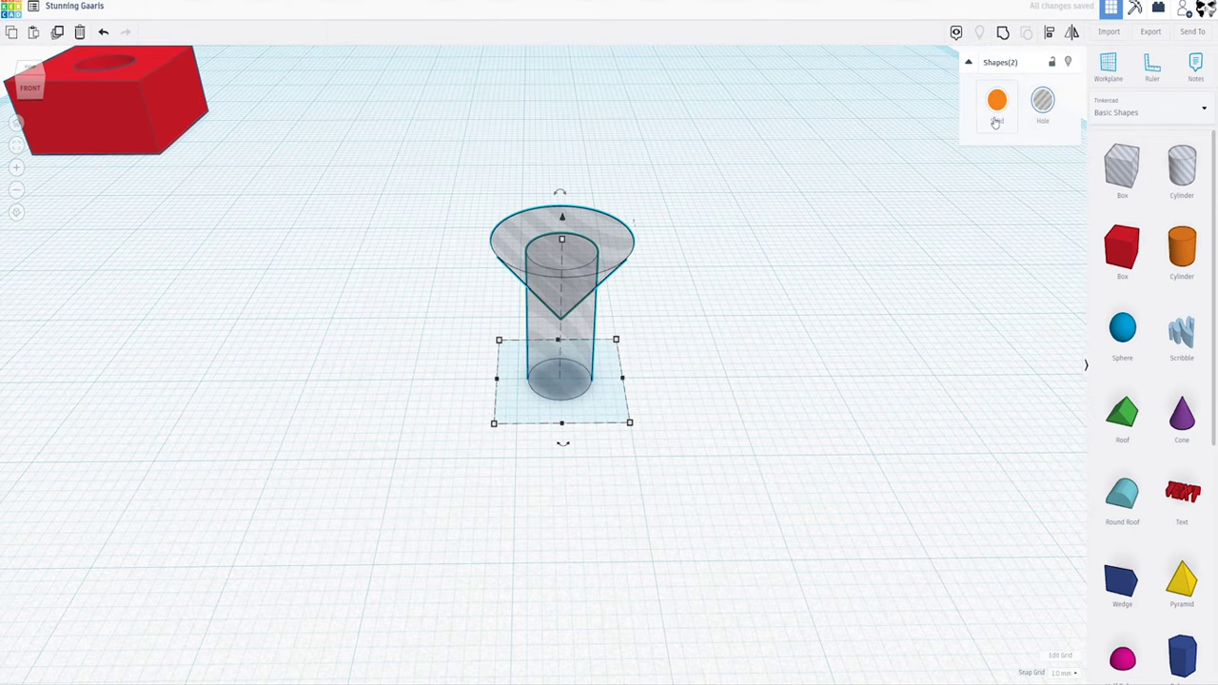
pyautogui.click(1002, 34)
pyautogui.click(637, 448)
# Place a red Box to the left of the countersink hole and set its height to about 12 mm
pyautogui.moveTo(636, 448); pyautogui.dragTo(609, 443, button='right')
pyautogui.scroll(-3, 628, 431)
pyautogui.moveTo(633, 427); pyautogui.dragTo(704, 402, button='middle')
pyautogui.moveTo(1121, 246); pyautogui.dragTo(483, 375)
pyautogui.moveTo(470, 166); pyautogui.dragTo(474, 255)
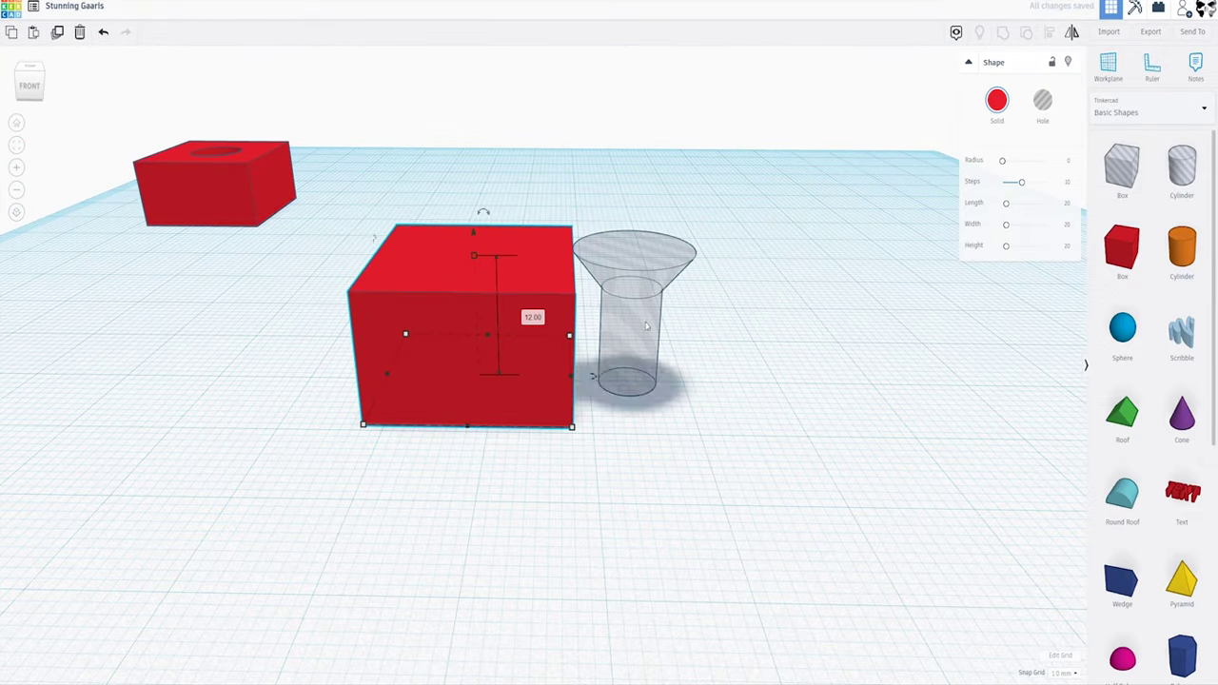
# Move the countersink hole into the new box, lower it slightly, and group both to cut a countersunk hole
pyautogui.moveTo(645, 325); pyautogui.dragTo(488, 325)
pyautogui.moveTo(470, 224); pyautogui.dragTo(470, 235)
pyautogui.keyDown('shift'); pyautogui.click(532, 351); pyautogui.keyUp('shift')
pyautogui.click(1002, 34)
pyautogui.click(614, 275)
pyautogui.moveTo(613, 275); pyautogui.dragTo(561, 350, button='right')
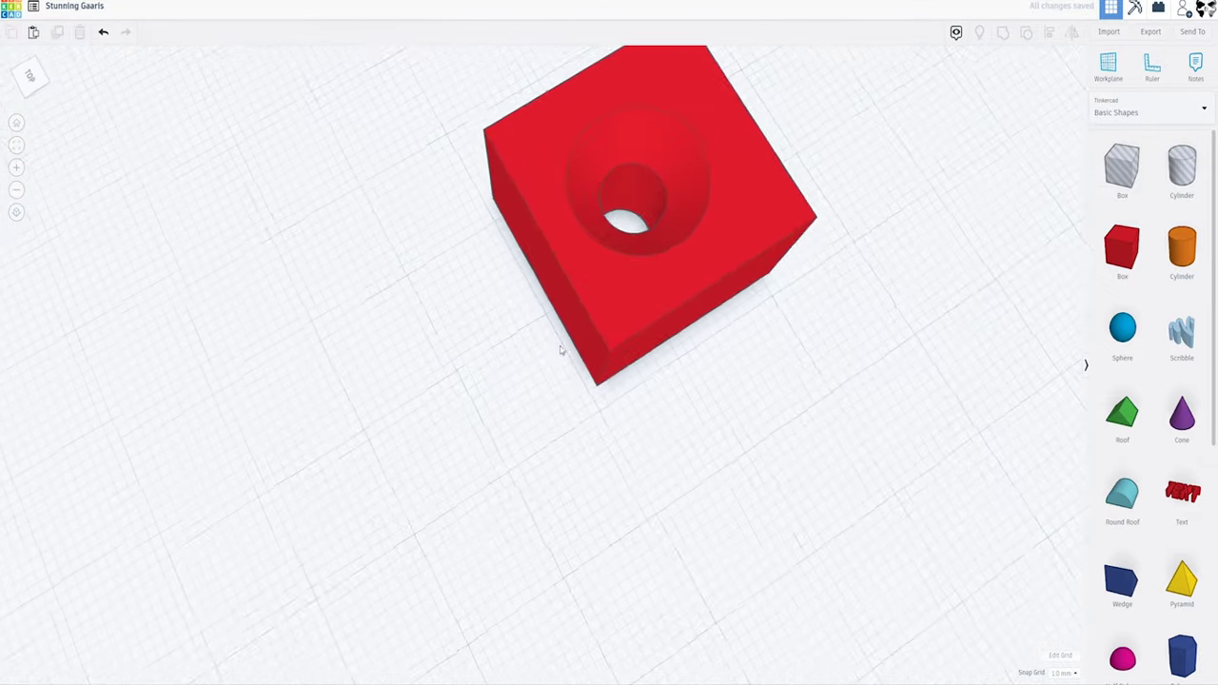